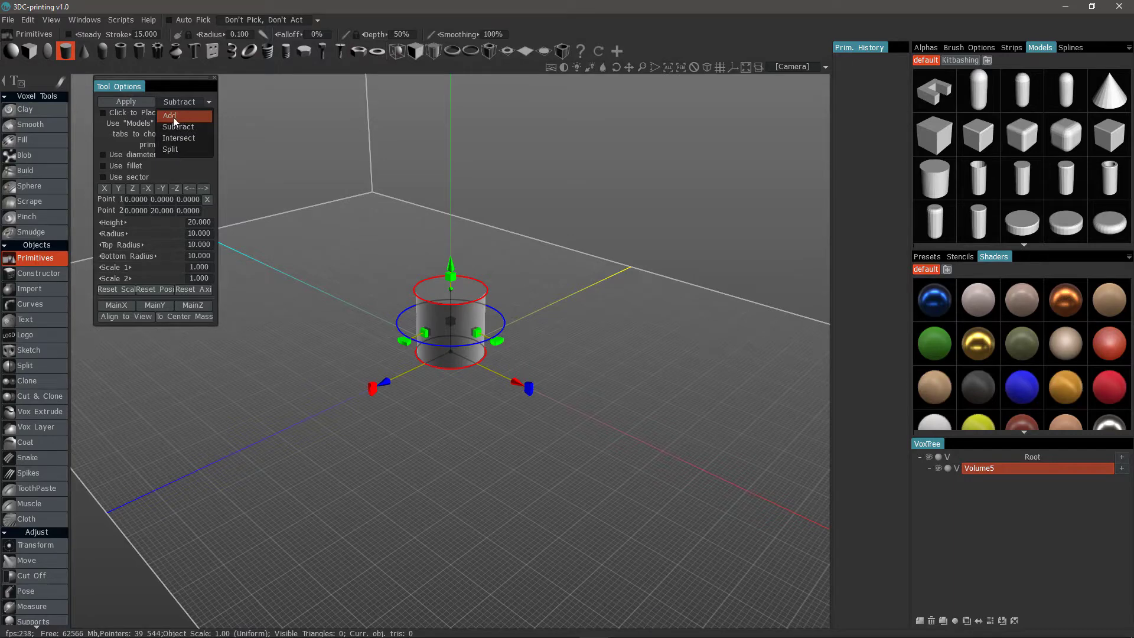
Add a cylinder primitive 20 high with a 10 radius to Volume5
click(177, 116)
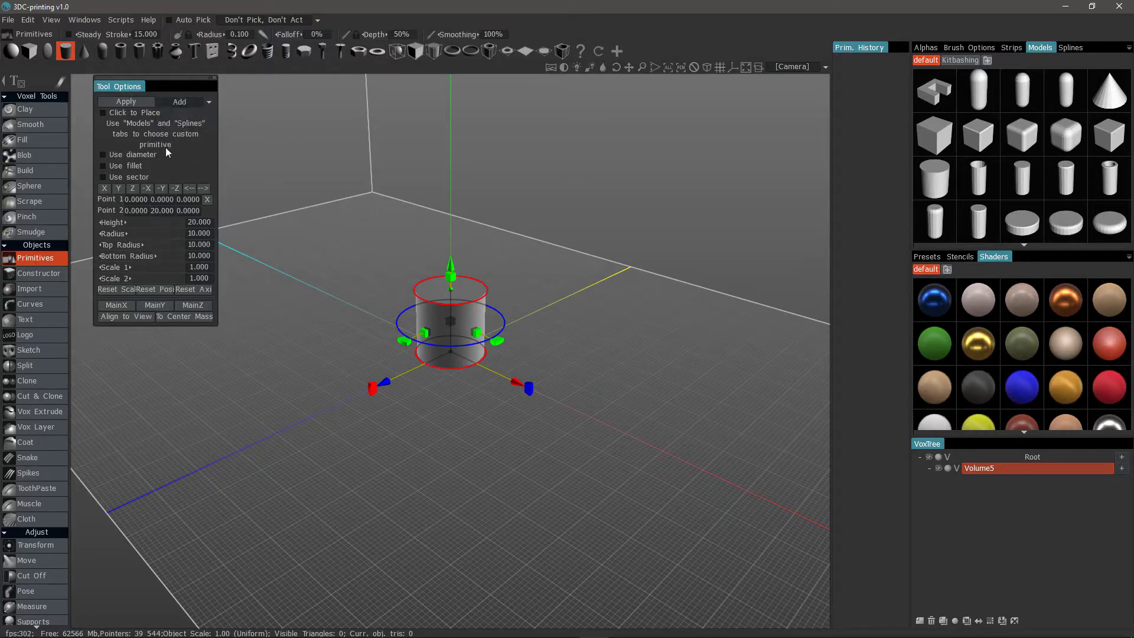
click(126, 104)
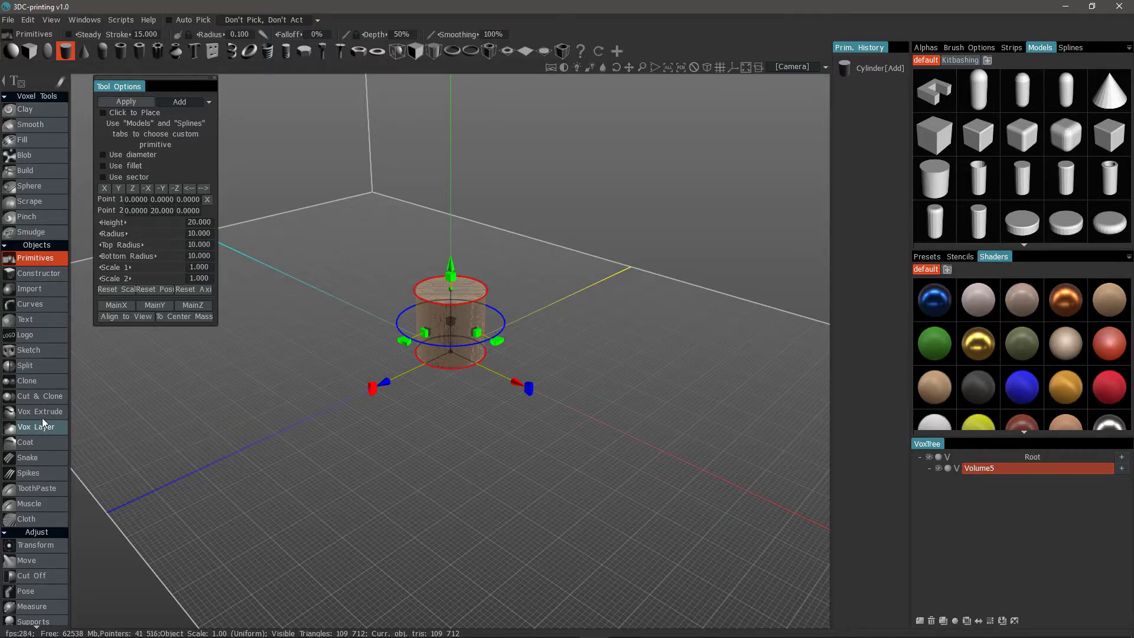
Examine the cylinder's rim, sides and base up close to judge the quality of its voxel edges
click(25, 109)
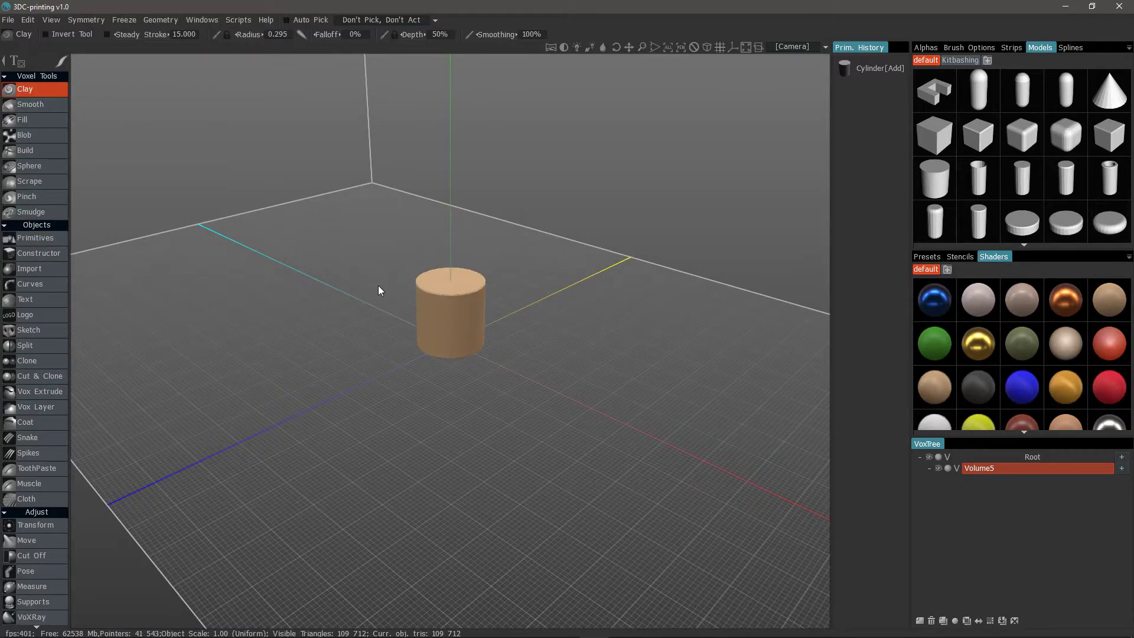
scroll(386, 294, up, 6)
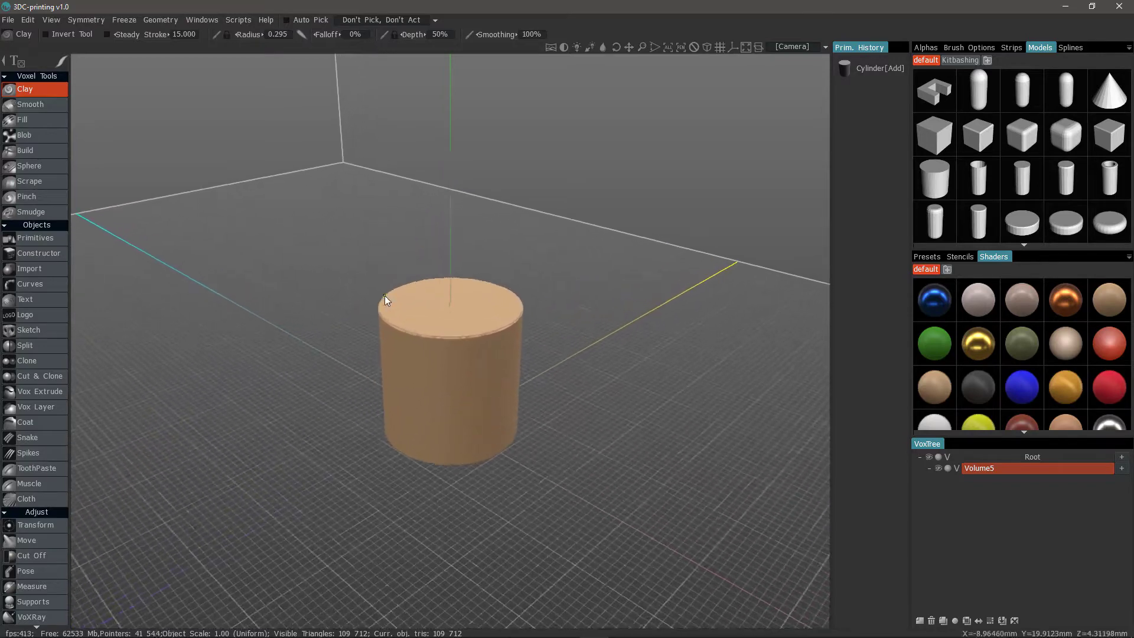
scroll(263, 294, up, 2)
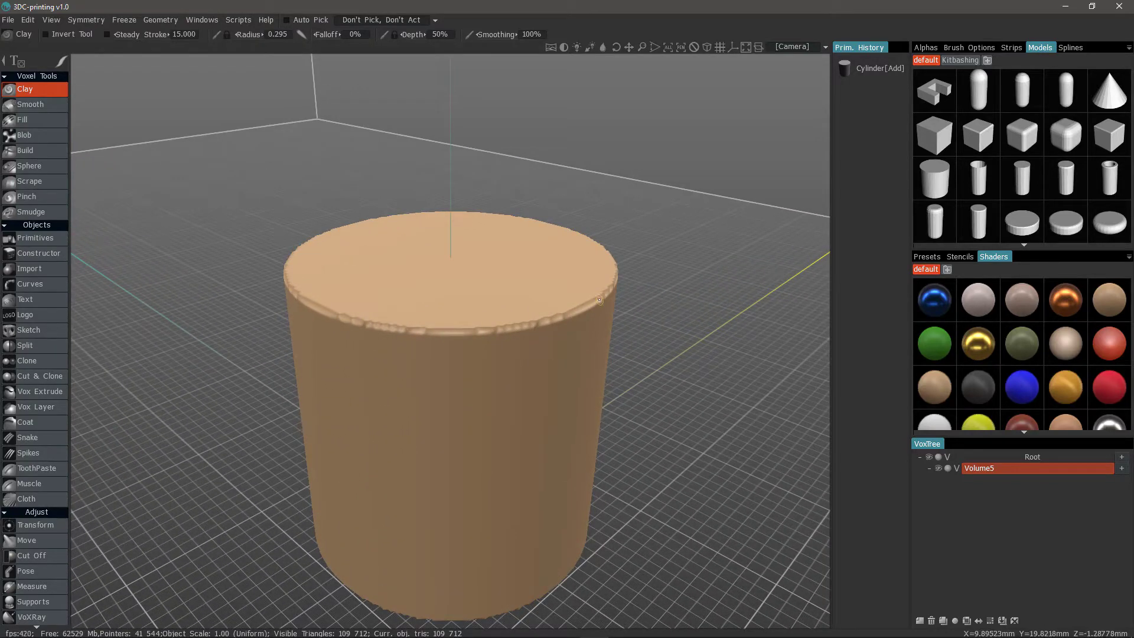
middle_drag(519, 336, 357, 421)
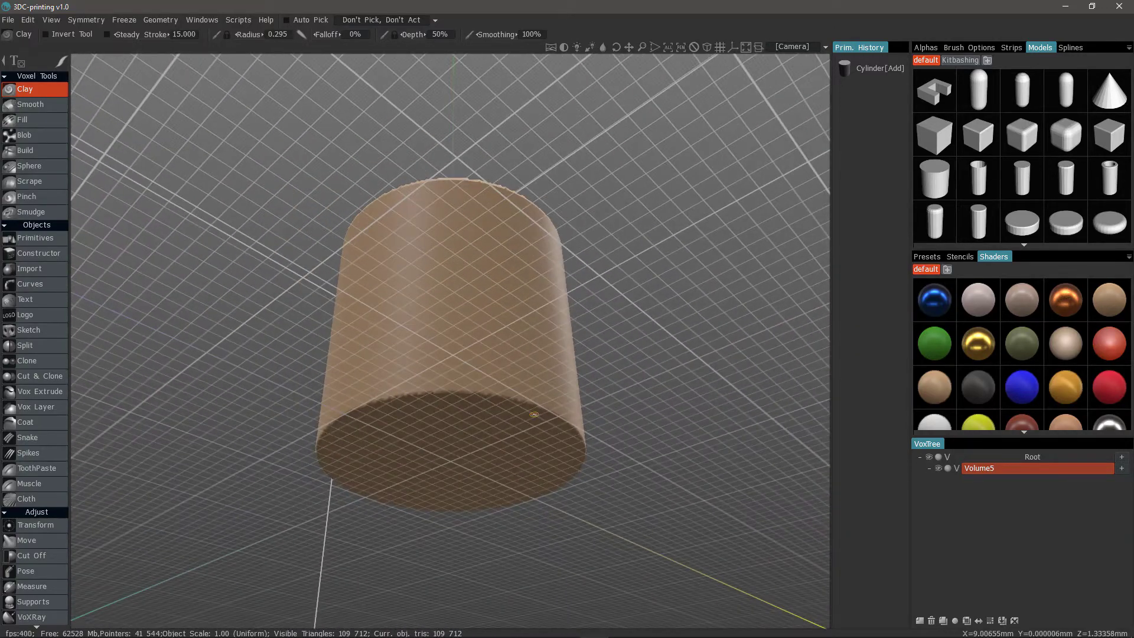
middle_drag(423, 397, 464, 278)
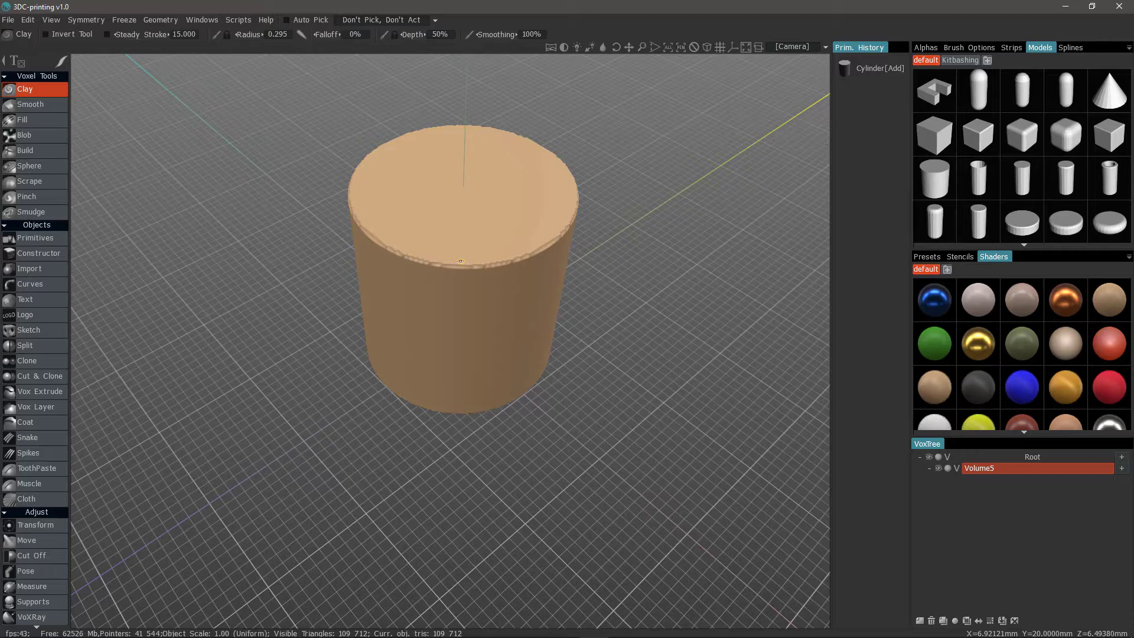
scroll(367, 260, up, 5)
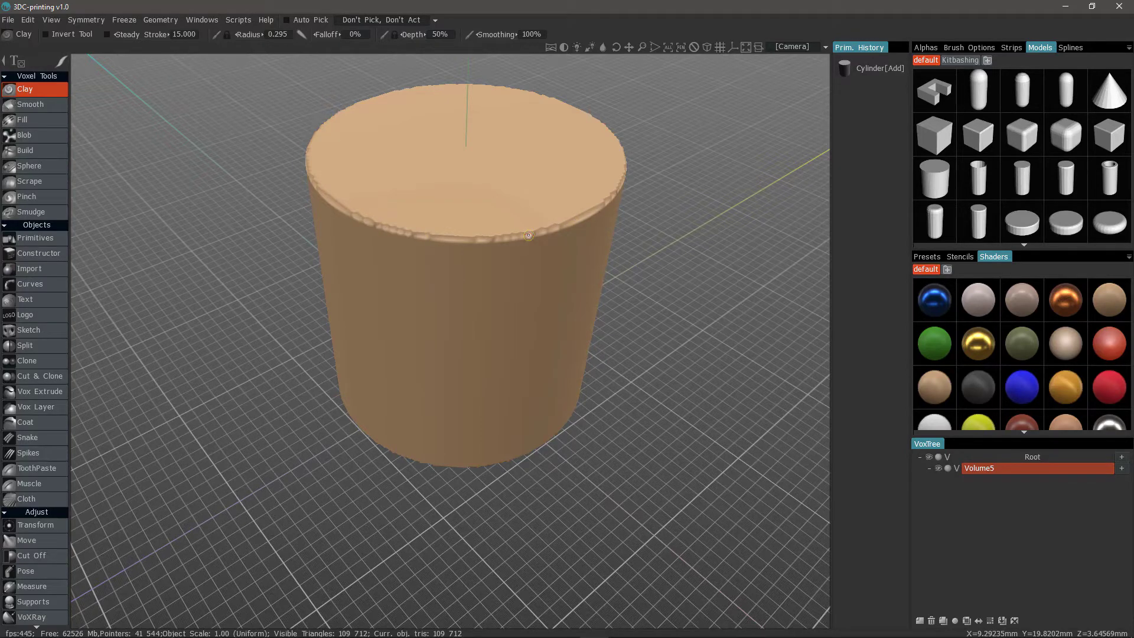
drag(246, 365, 336, 356)
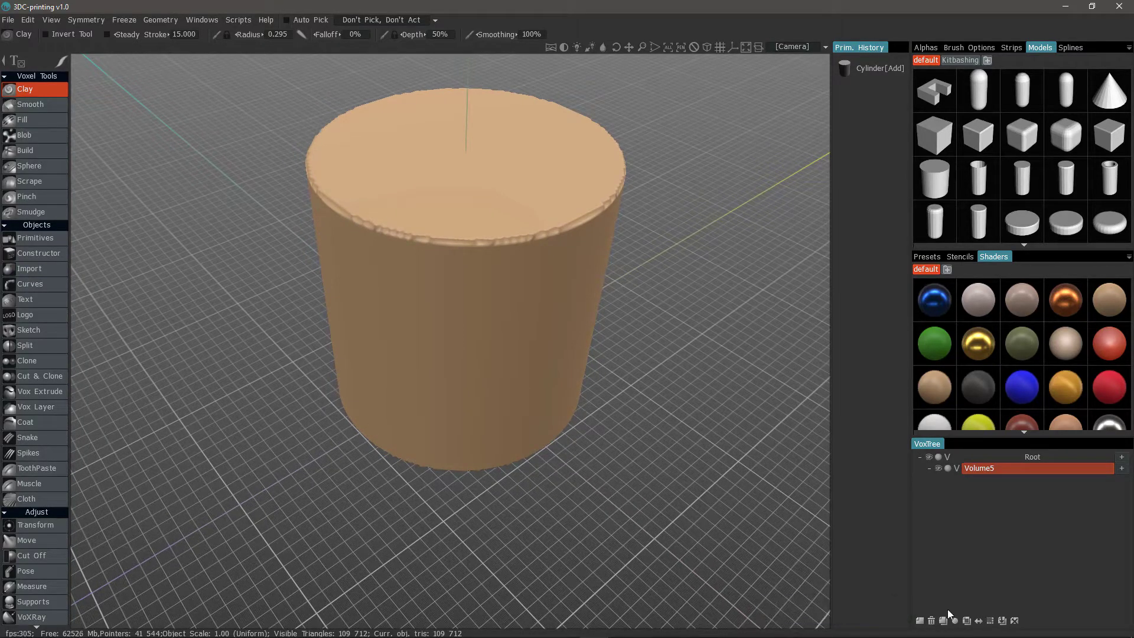
scroll(51, 519, down, 3)
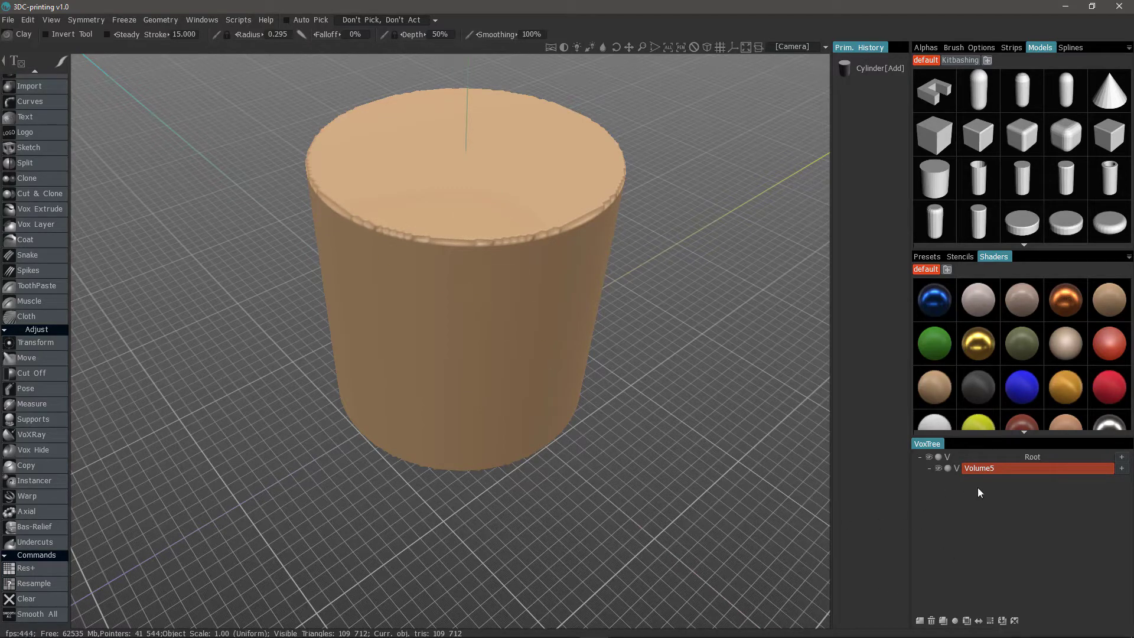
middle_drag(816, 254, 817, 383)
scroll(818, 382, down, 1)
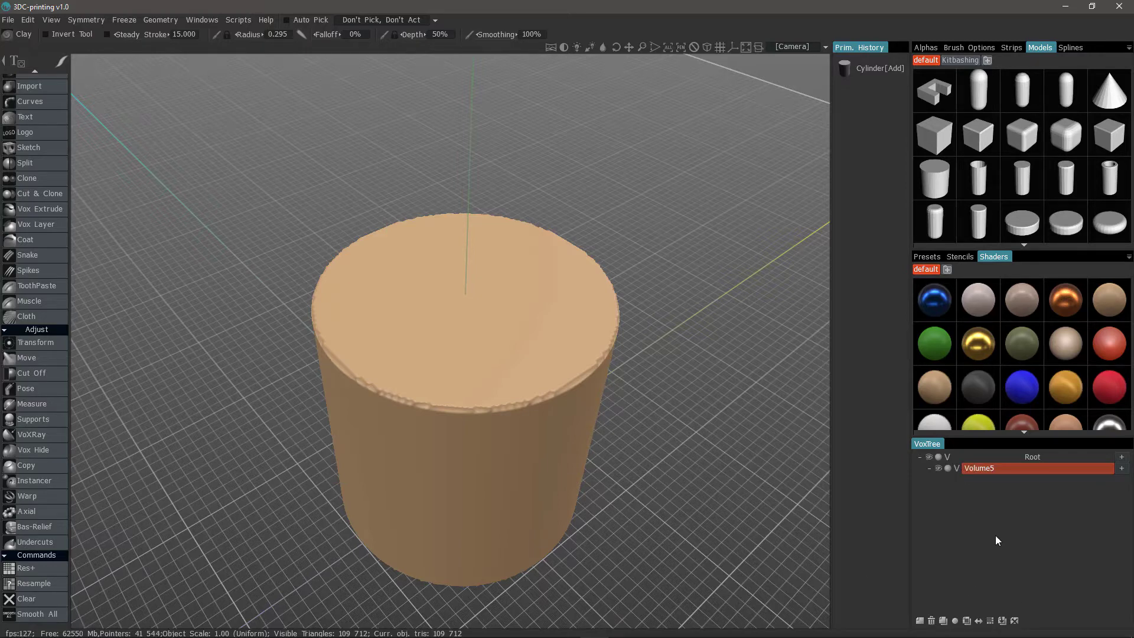
Clear the cylinder from Volume5 and raise the volume's voxel density to 4x
click(1015, 621)
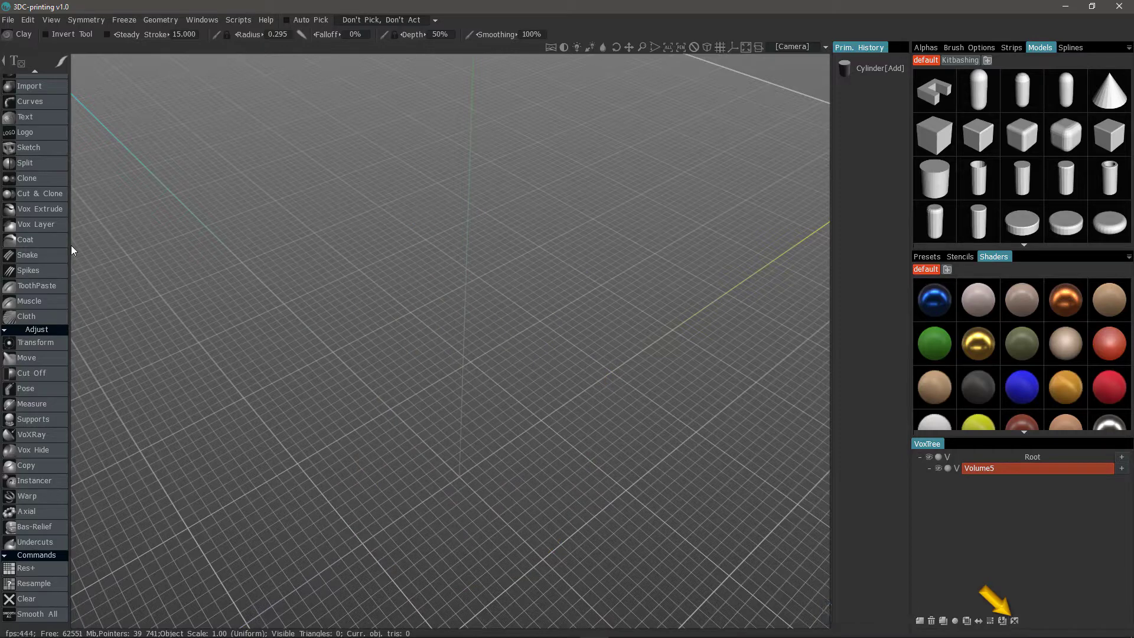
scroll(52, 186, up, 3)
click(51, 169)
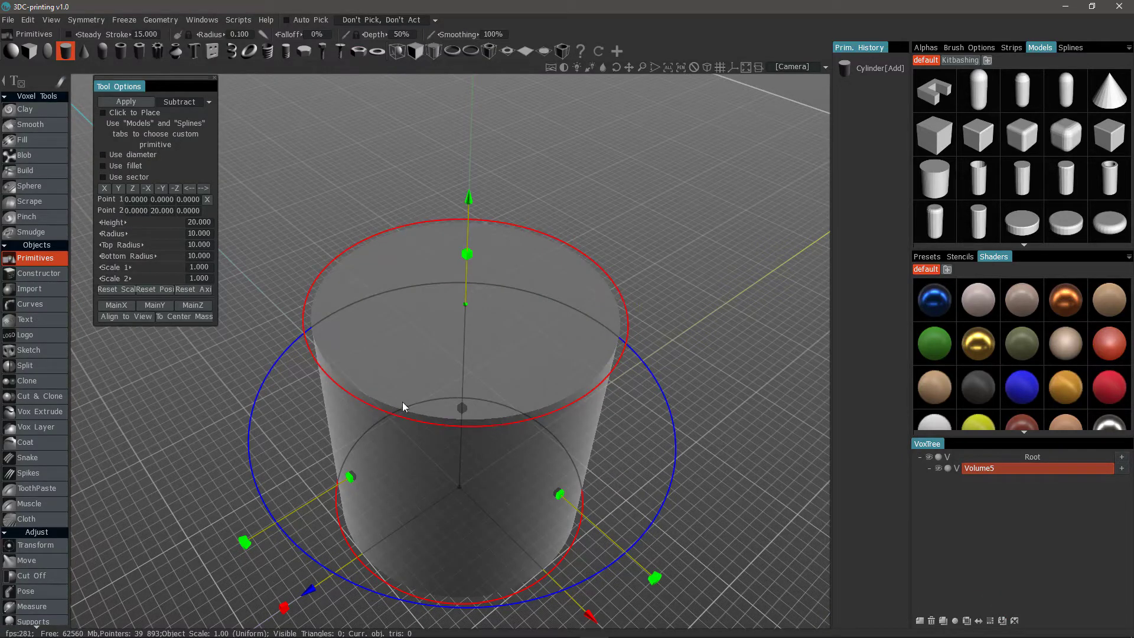
click(991, 621)
click(991, 621)
Add a cylinder primitive 20 high with a 10 radius to the 4x Volume5
click(150, 106)
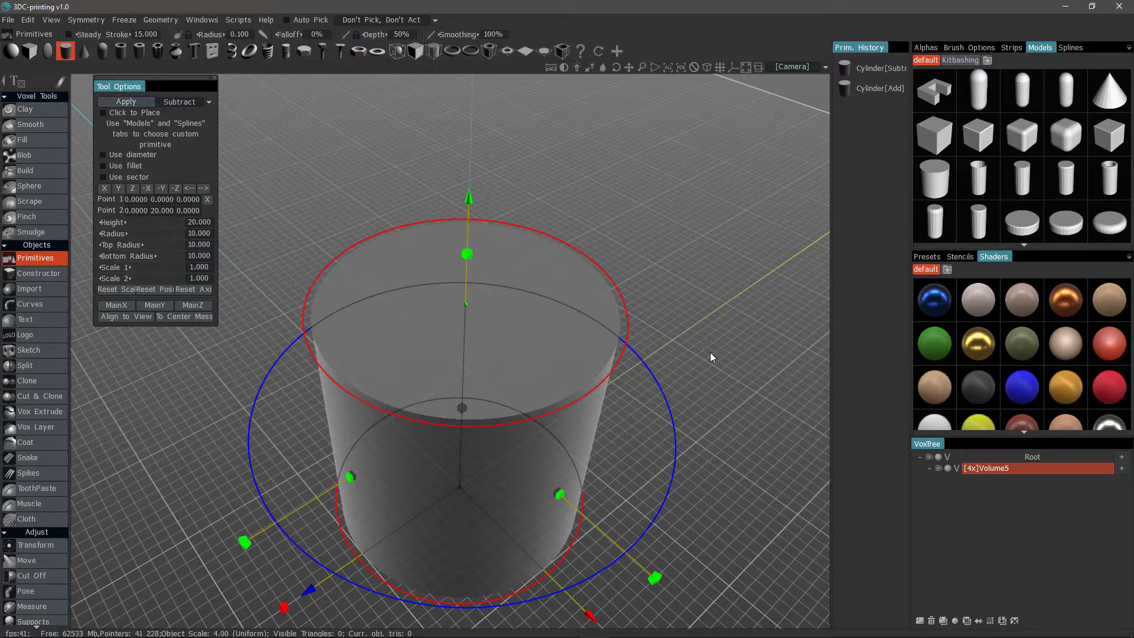
click(179, 103)
click(177, 116)
click(132, 103)
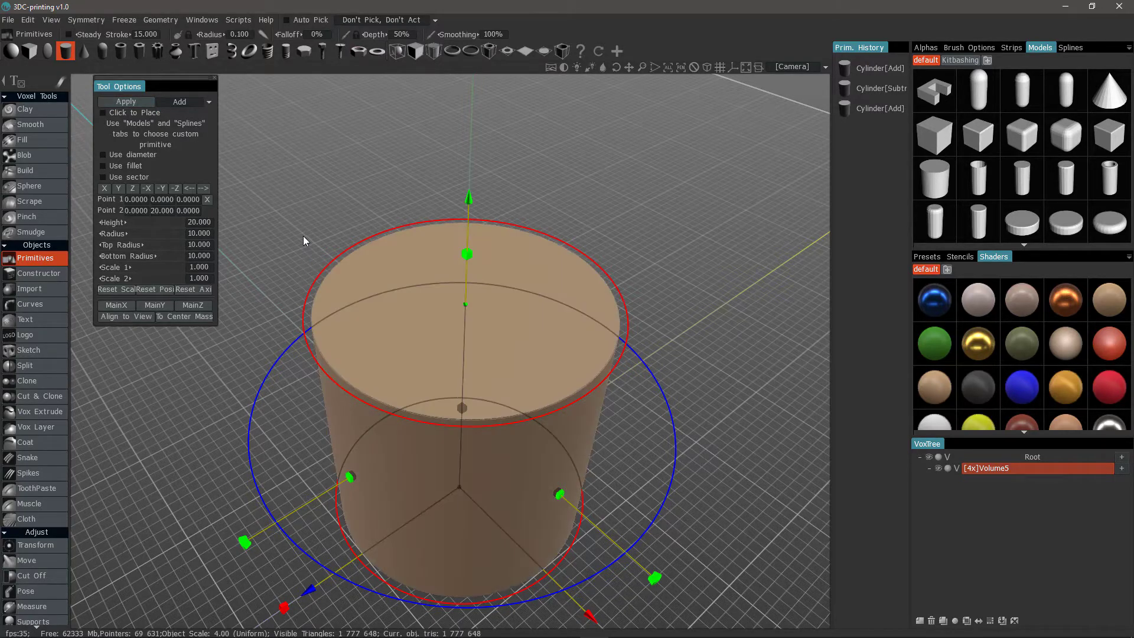
Examine the 4x-density cylinder's rim and surface up close
click(36, 110)
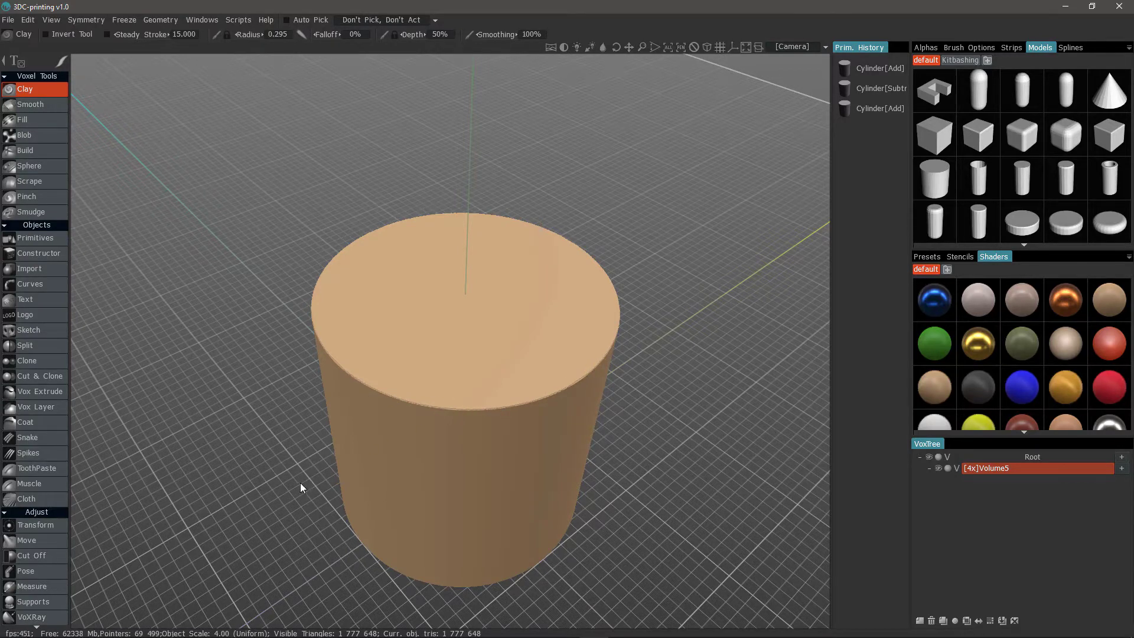
scroll(301, 481, up, 5)
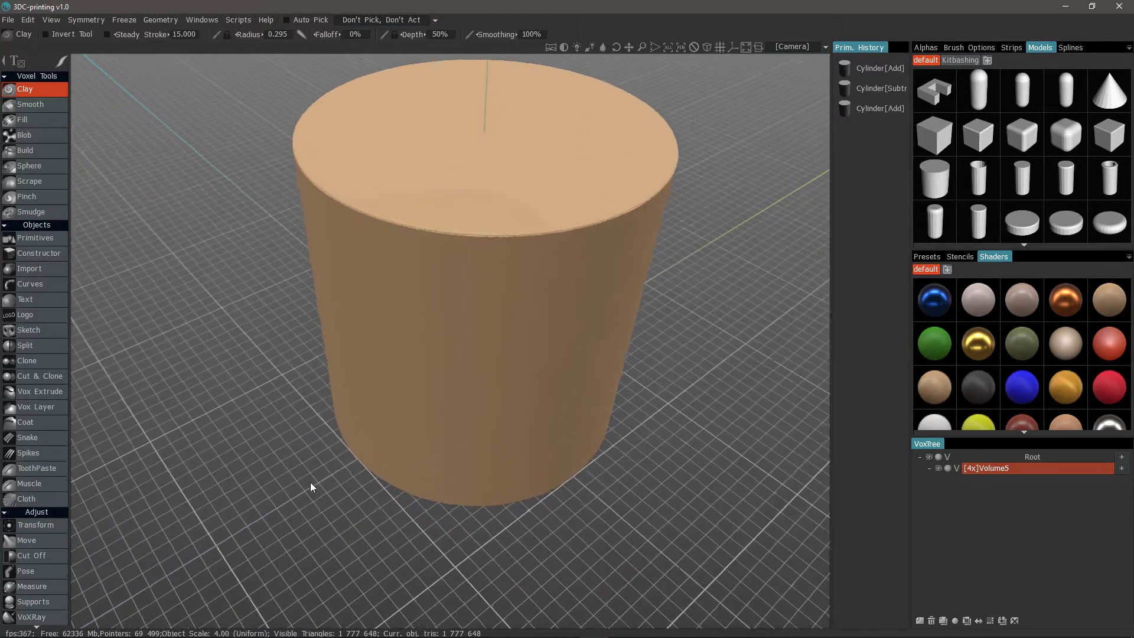
scroll(312, 472, up, 2)
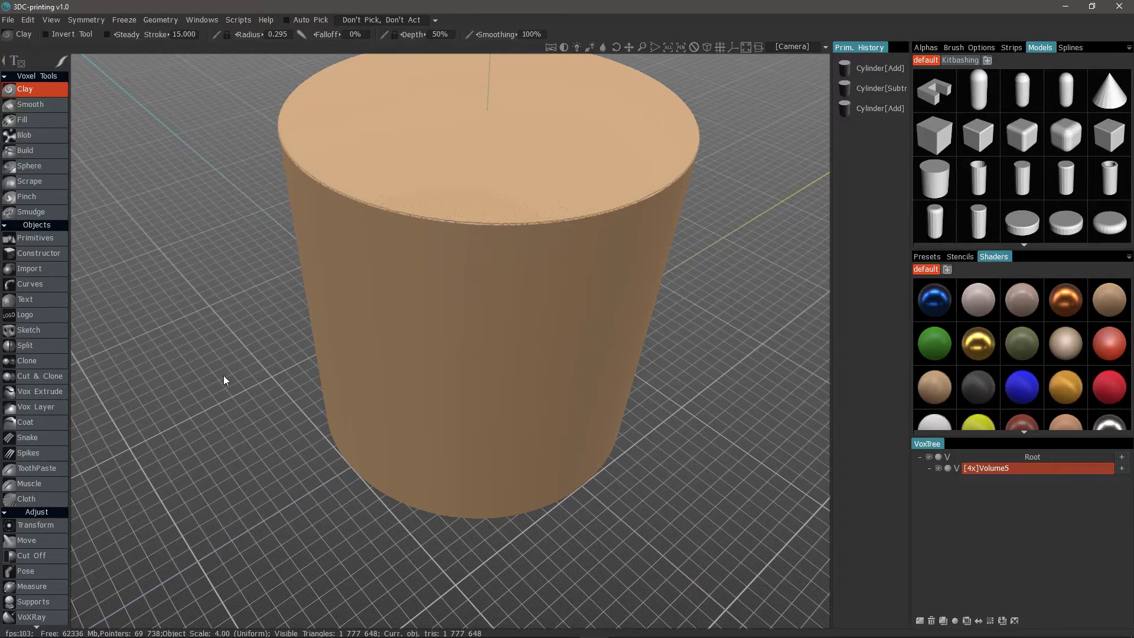
middle_drag(226, 364, 227, 363)
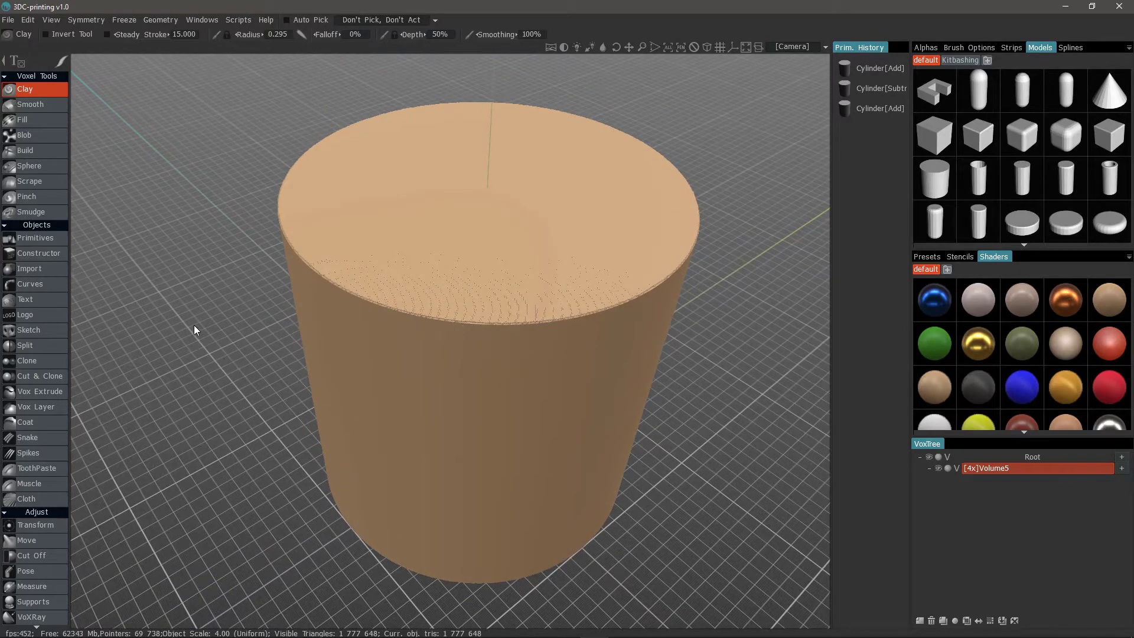
scroll(199, 327, up, 5)
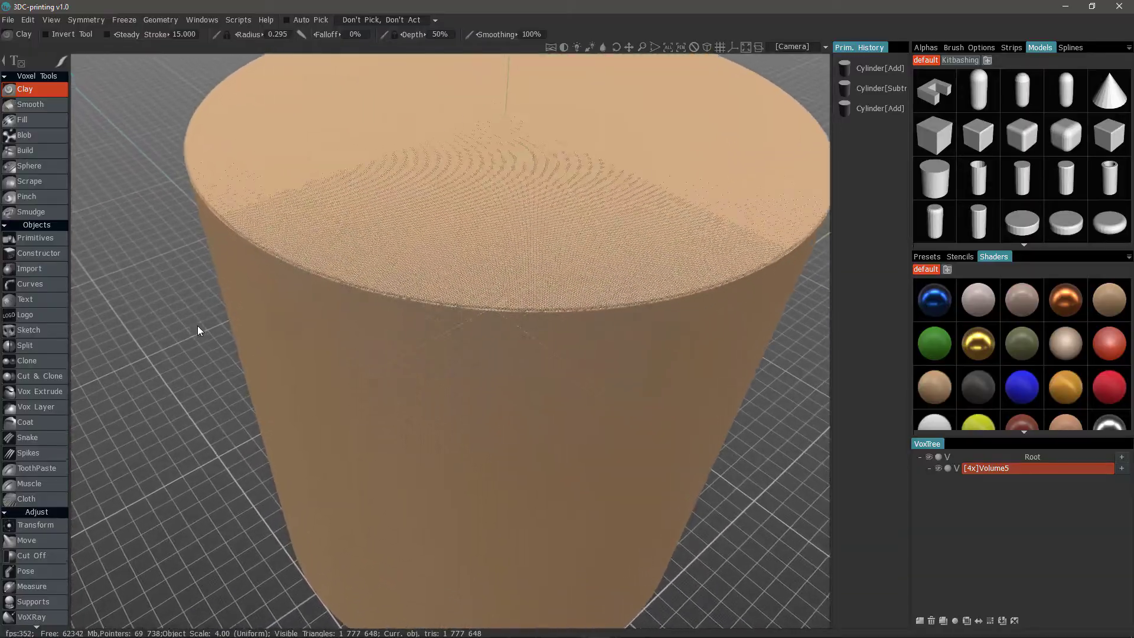
scroll(196, 324, up, 5)
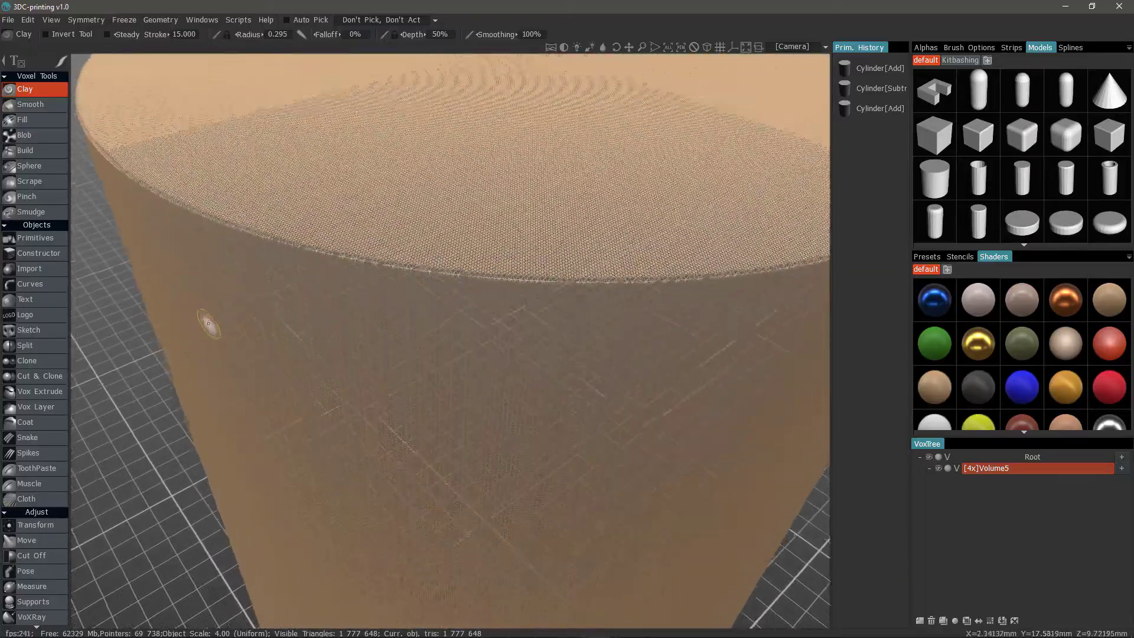
scroll(218, 327, down, 6)
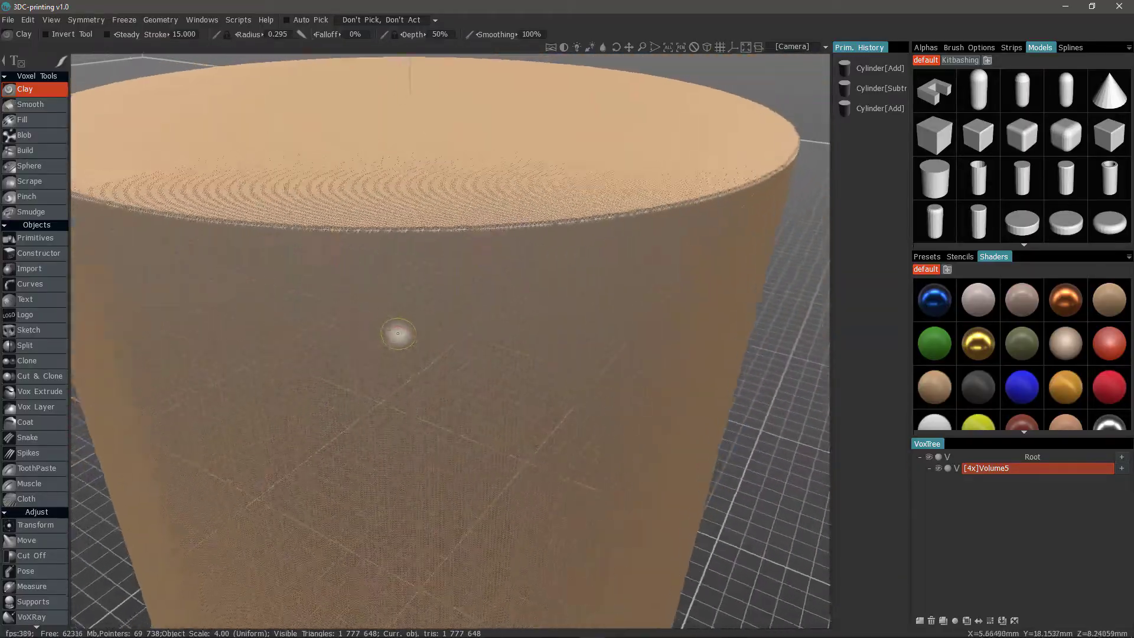
scroll(419, 323, down, 3)
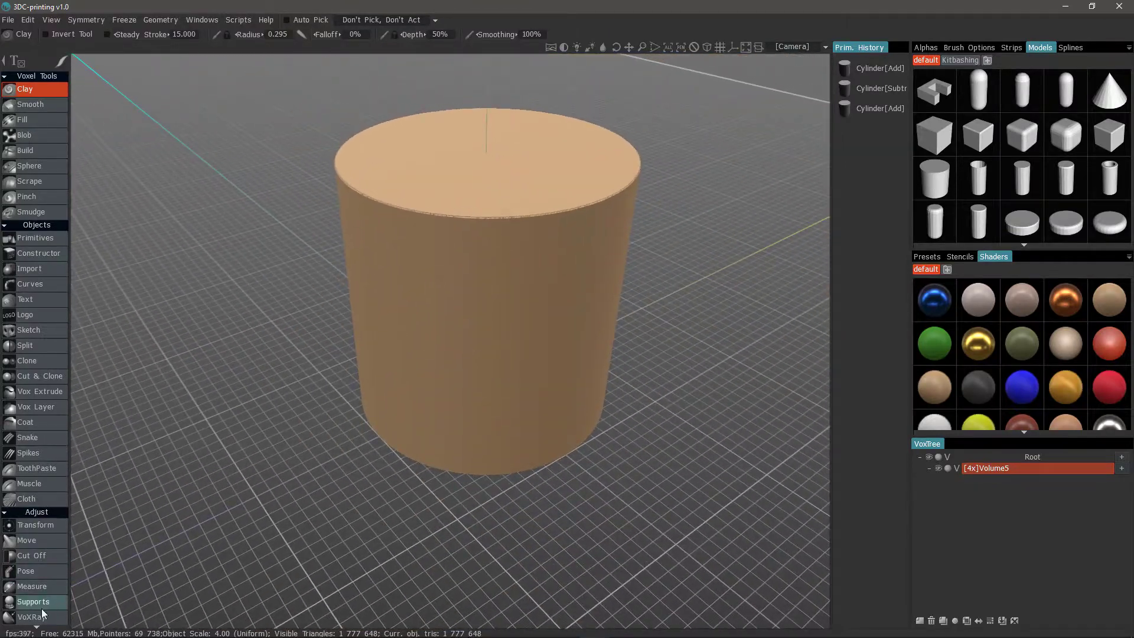
Smooth the entire cylinder with Smooth All and toggle the wireframe display
scroll(41, 561, down, 3)
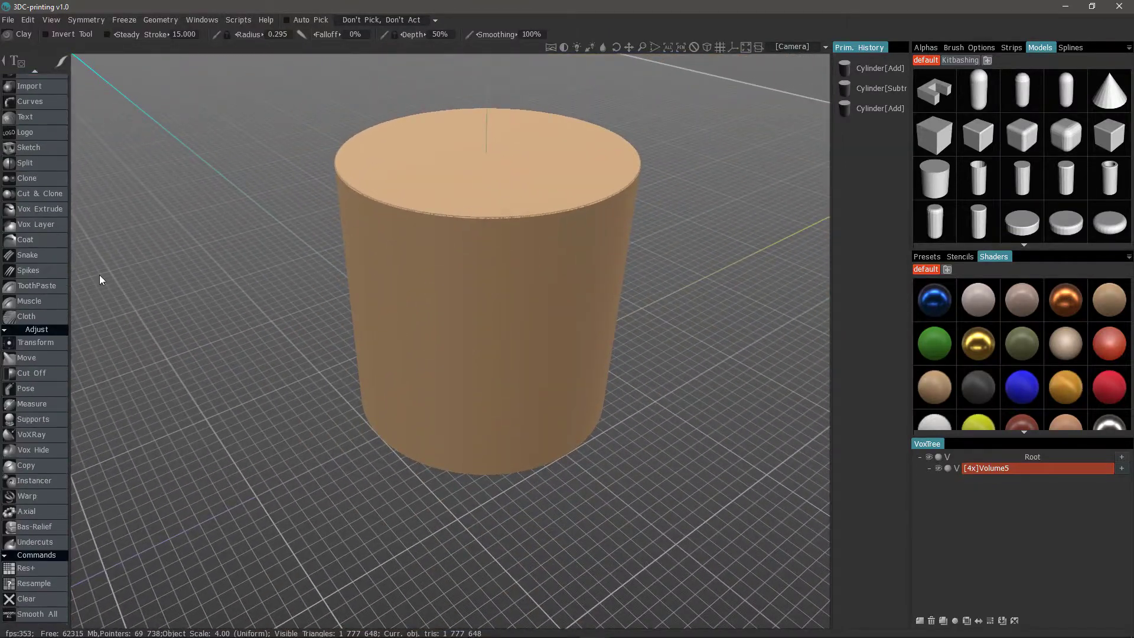
click(44, 617)
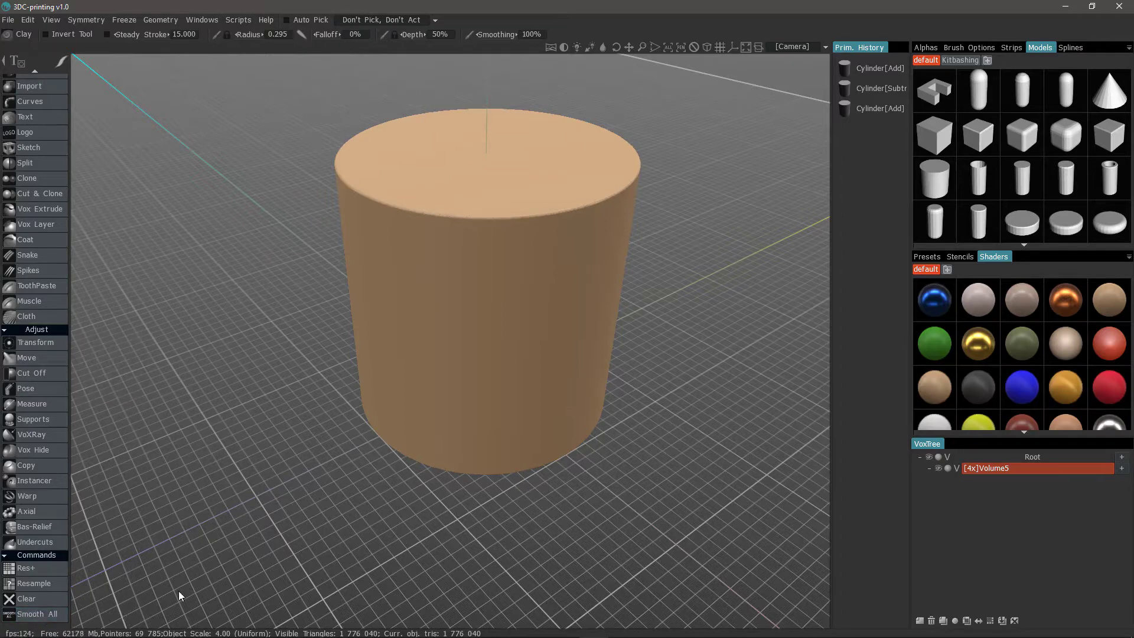
key(w)
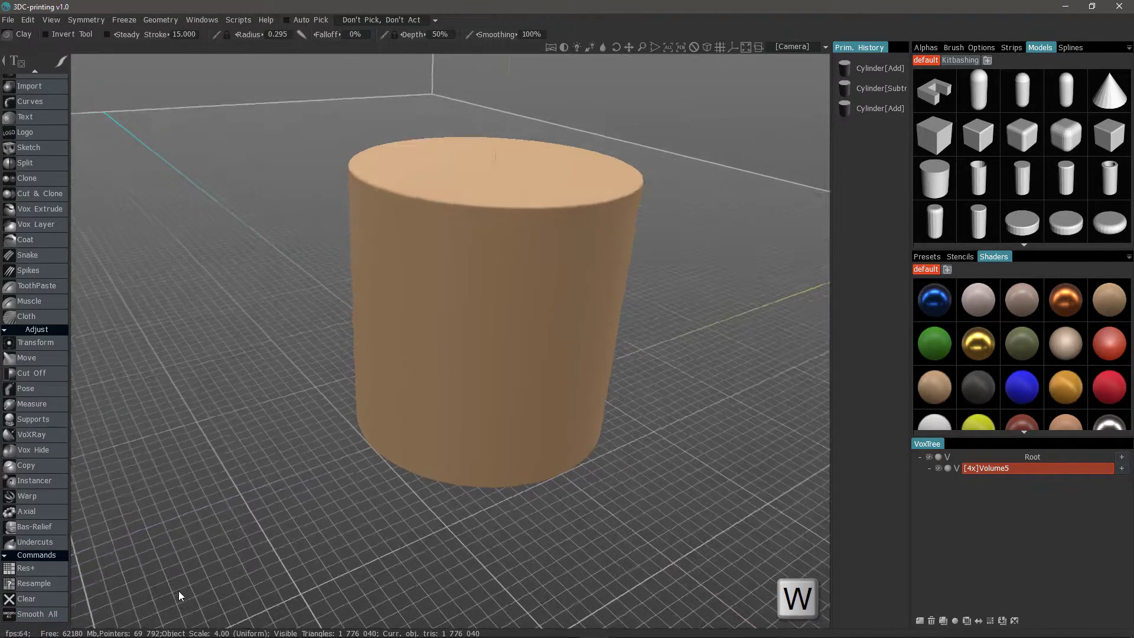
Load the ribbed column shape from the model library for import and auto-scale it
drag(355, 385, 519, 277)
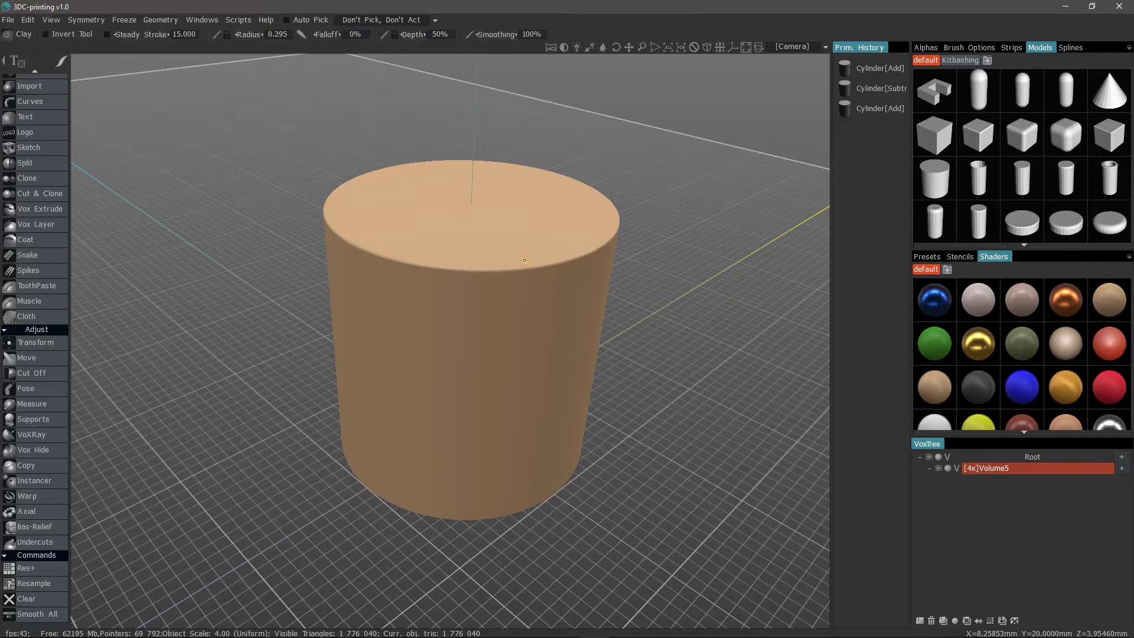
alt+drag(525, 261, 562, 283)
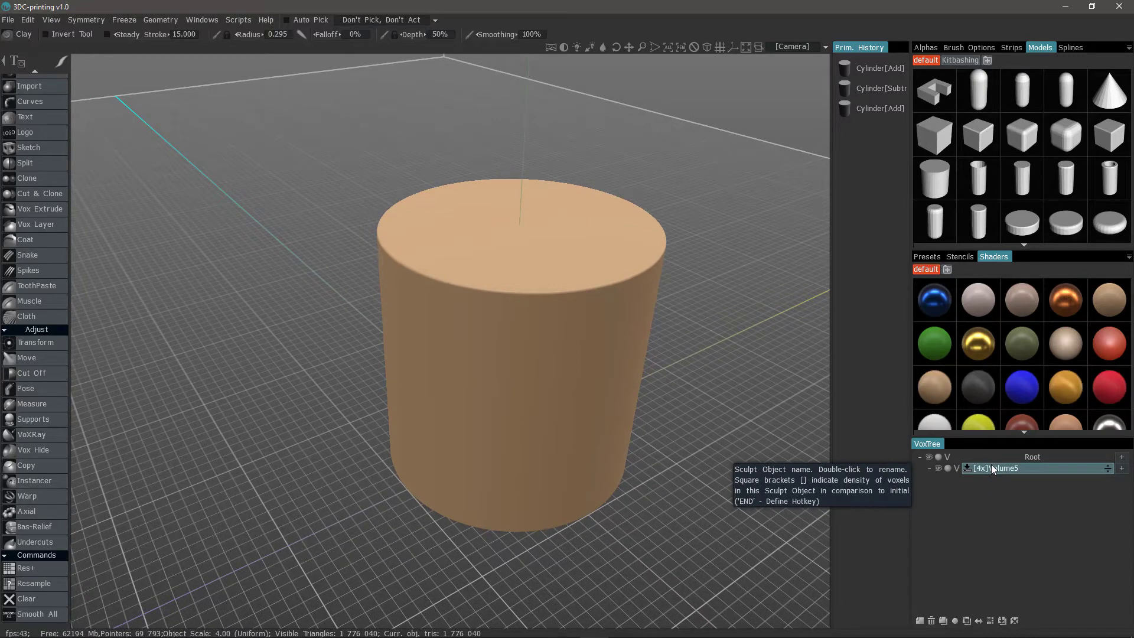
alt+drag(496, 509, 499, 310)
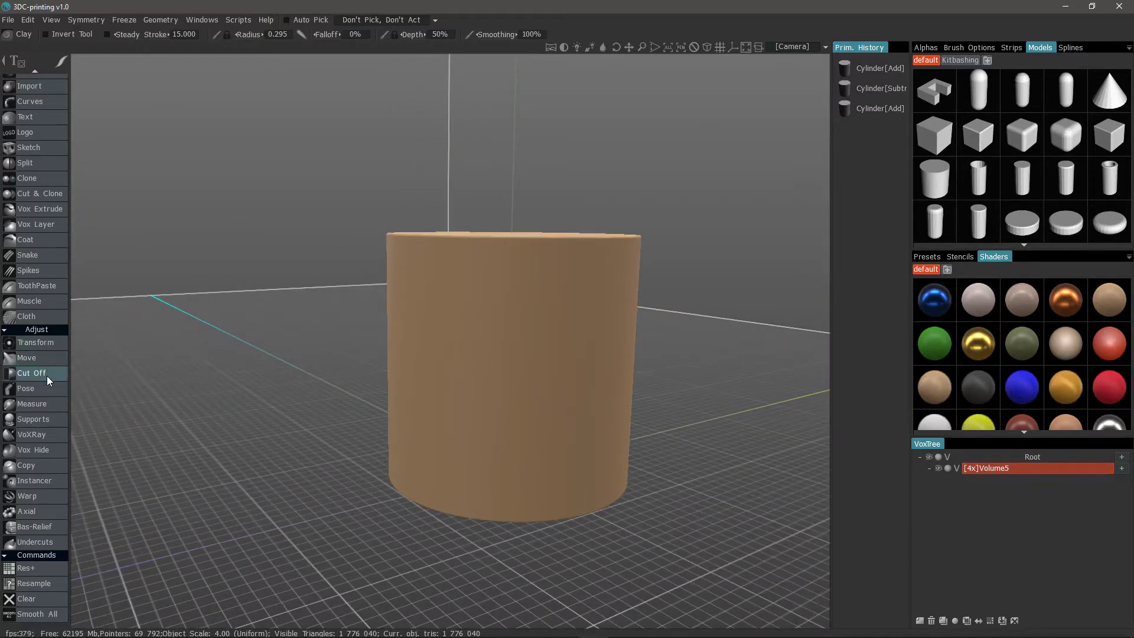
drag(147, 372, 138, 340)
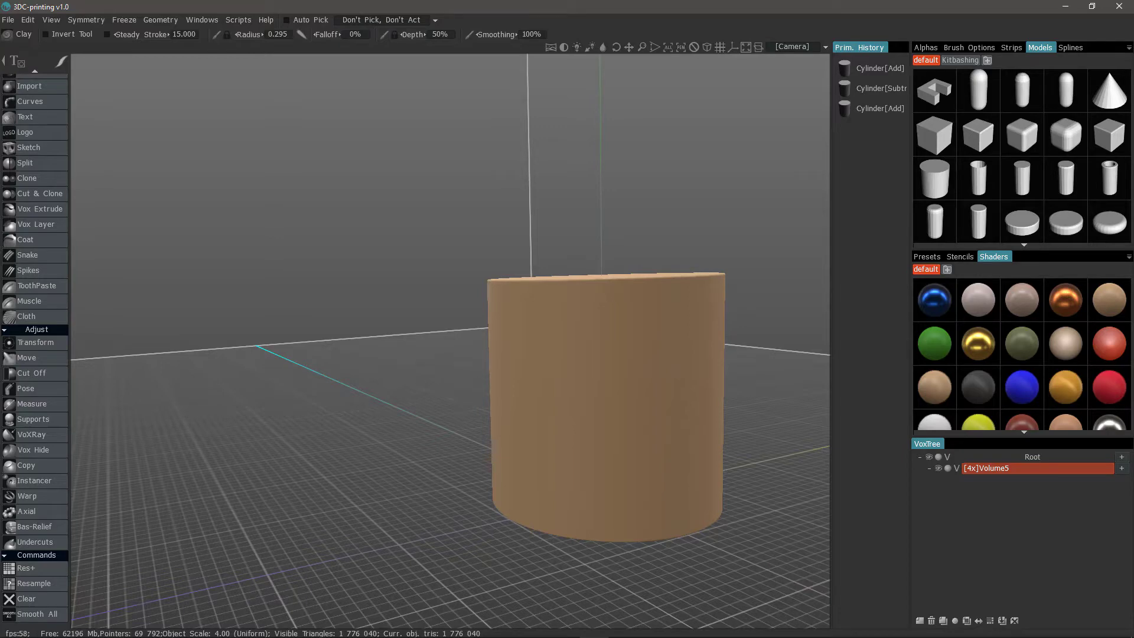
drag(513, 291, 405, 461)
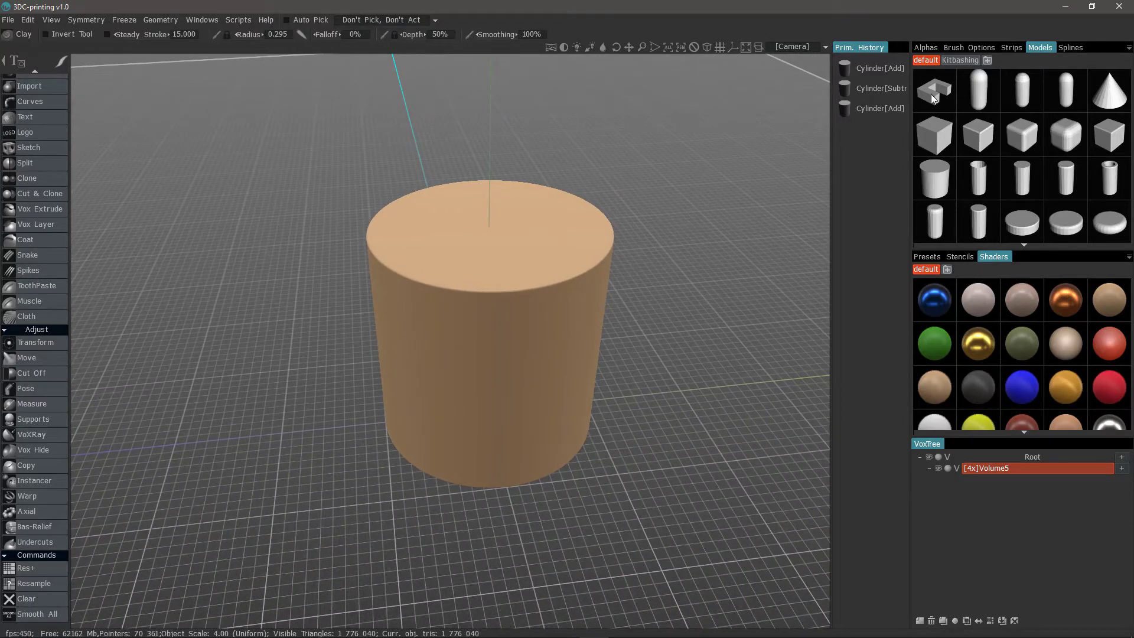
scroll(951, 130, down, 8)
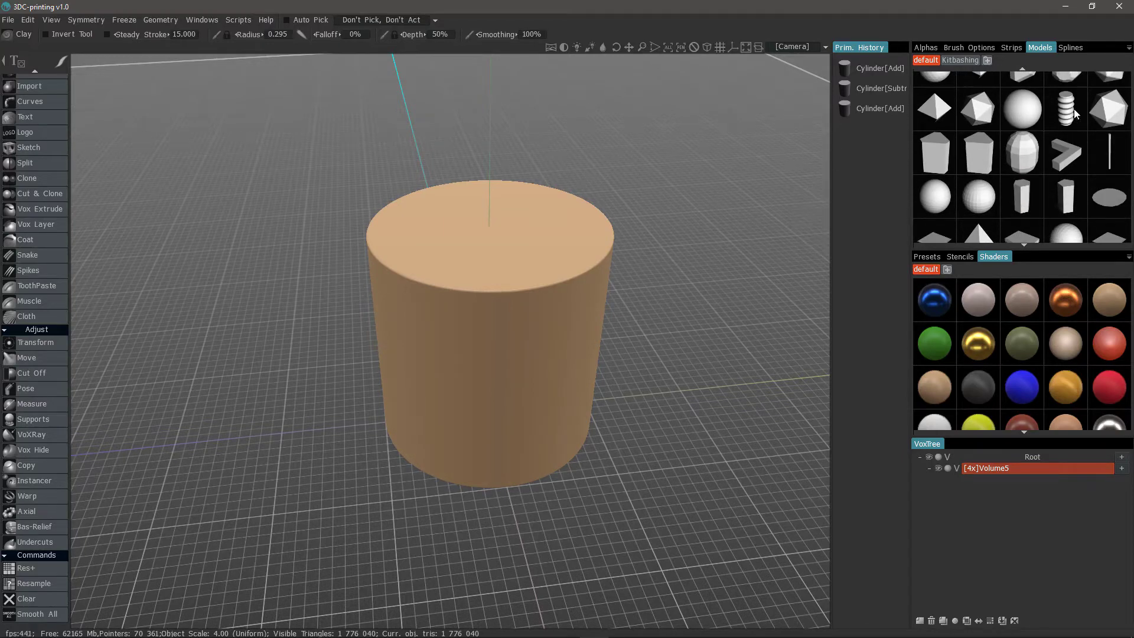
click(1070, 114)
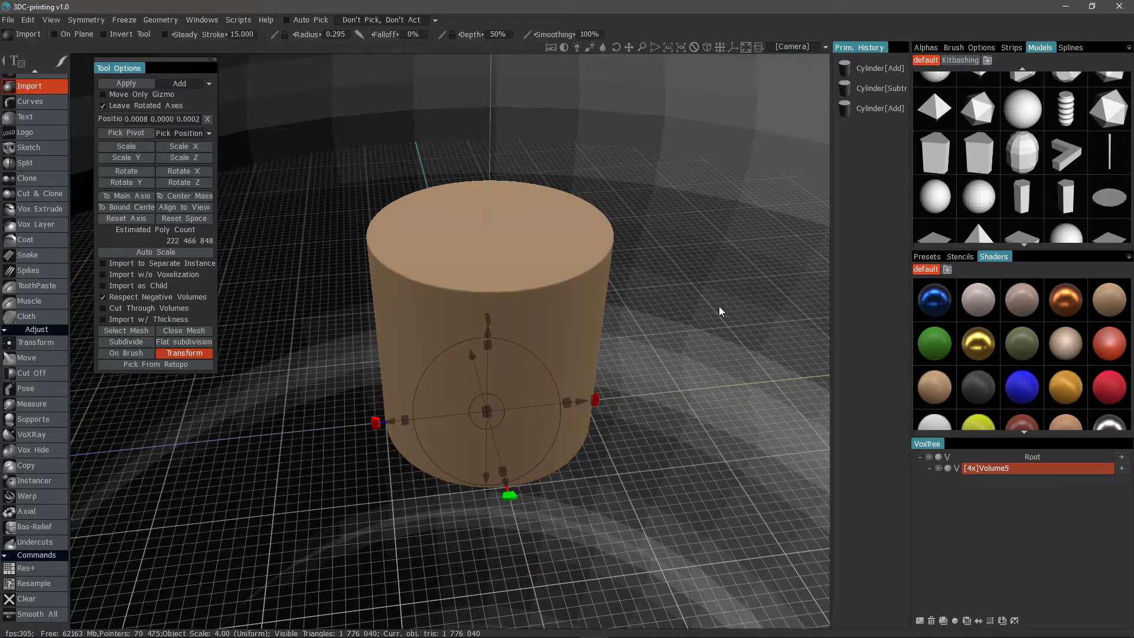
click(156, 251)
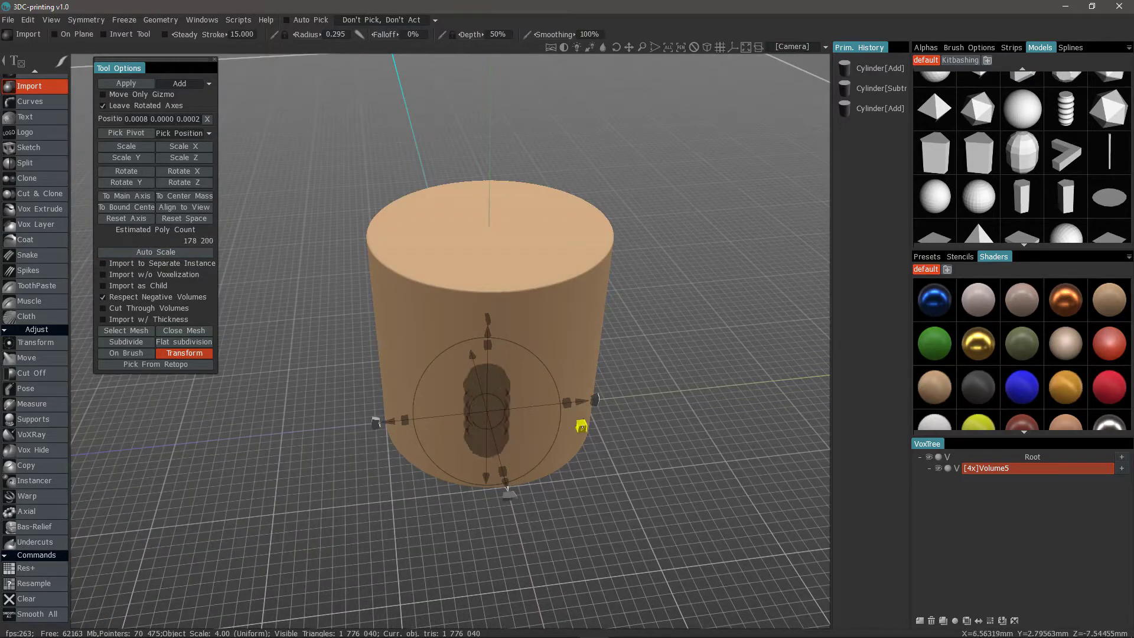
Enlarge the ribbed model, raise it to about 18.5 on Y at the cylinder's top, and set its import mode to Subtract
drag(509, 494, 489, 237)
drag(490, 174, 498, 151)
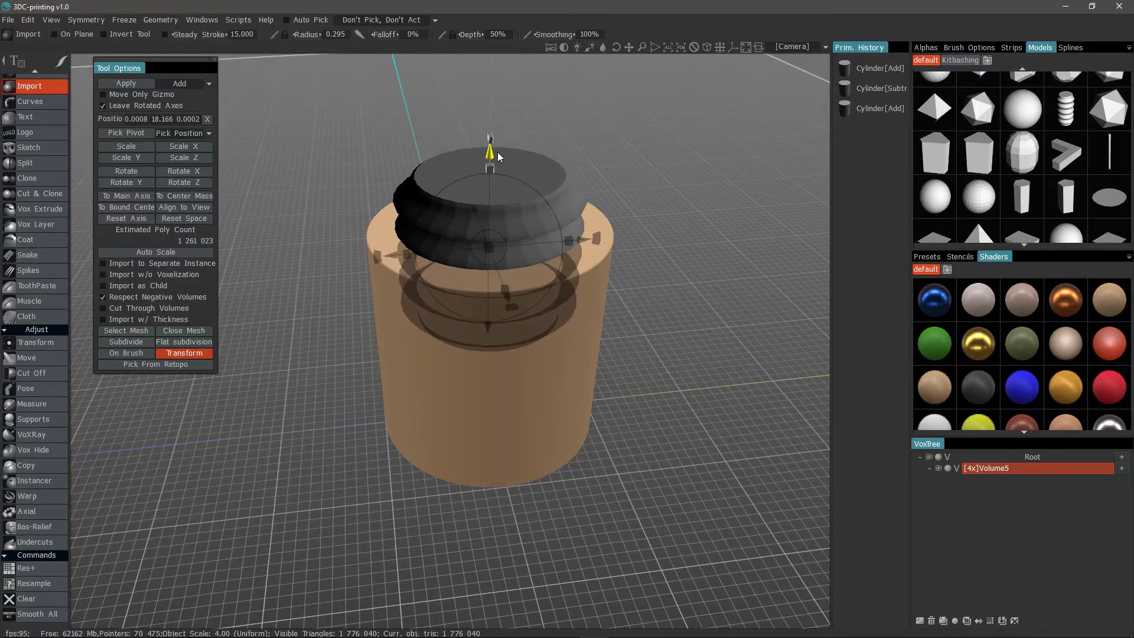
drag(819, 345, 326, 281)
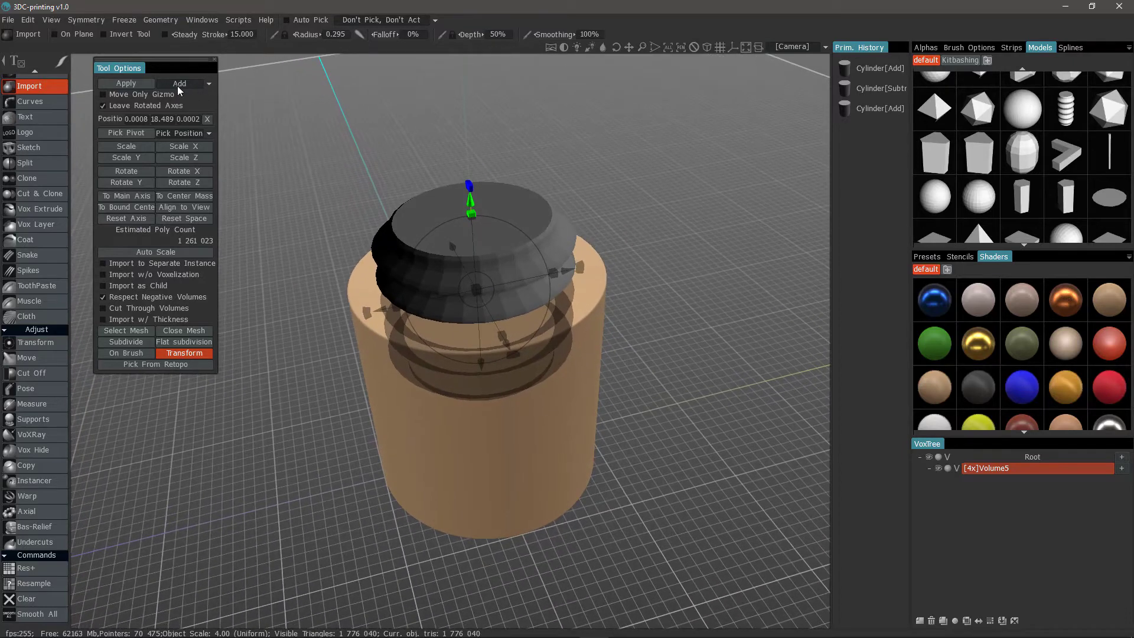
click(183, 84)
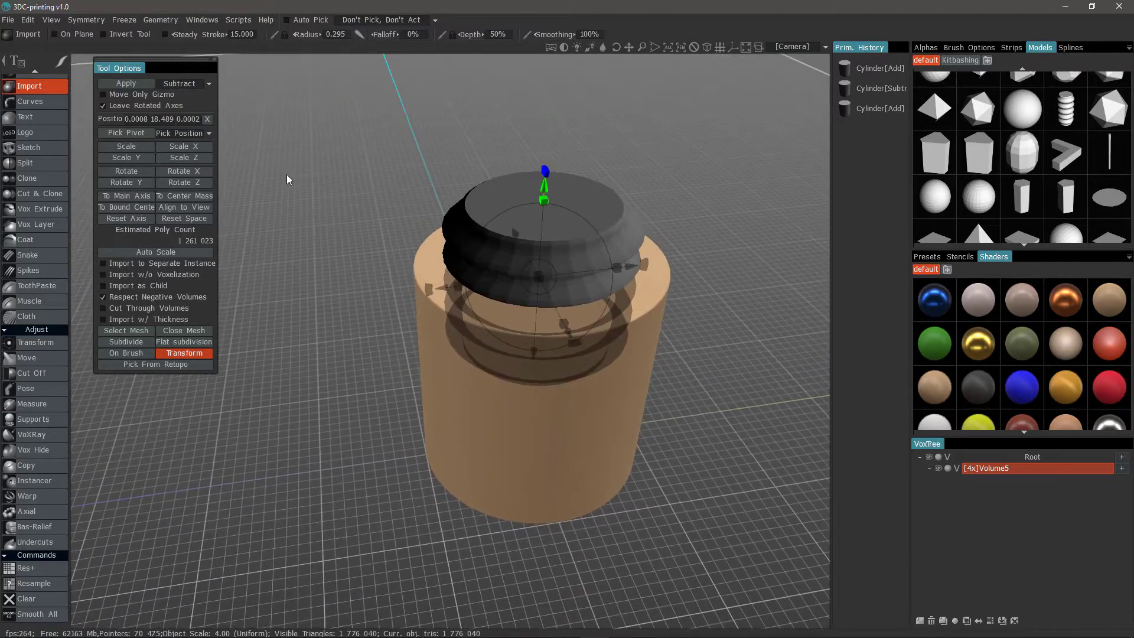
Apply the ribbed model as a subtraction from the 4x cylinder
click(123, 82)
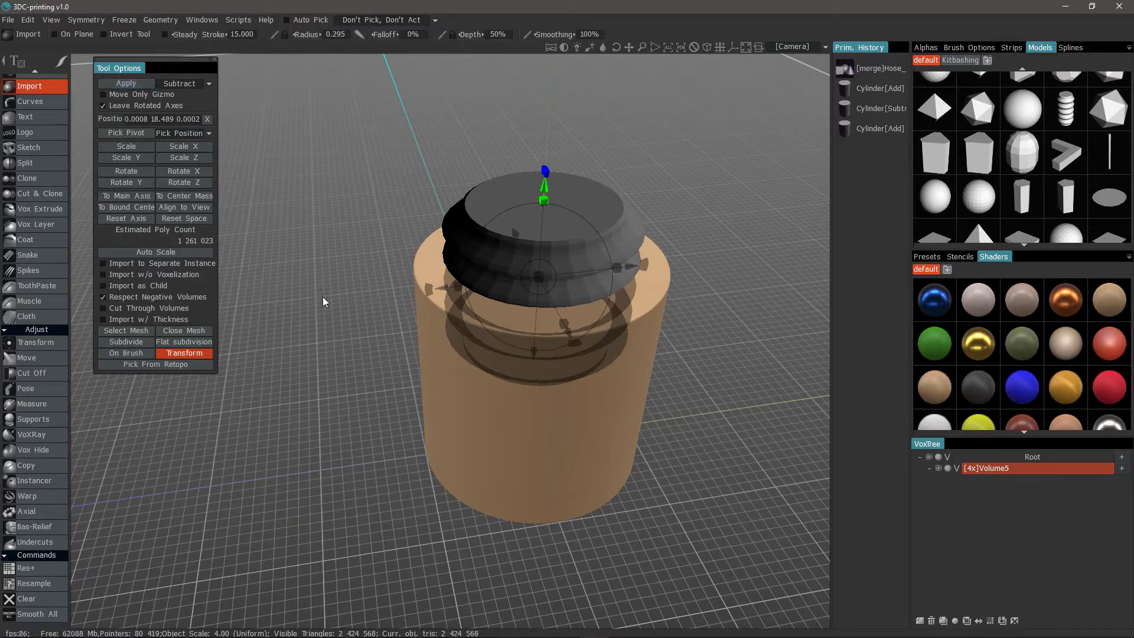
mouse_move(1024, 93)
drag(369, 191, 399, 204)
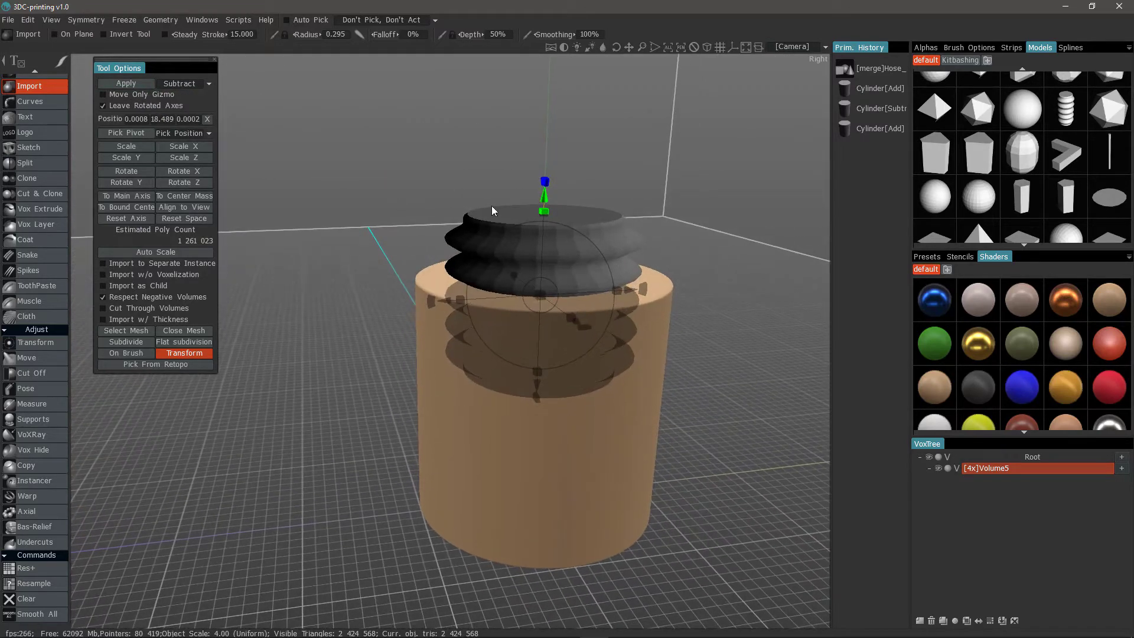
Raise the ribbed model clear of the cylinder to about 39.75 on Y and examine the carved cavity
drag(544, 204, 586, 68)
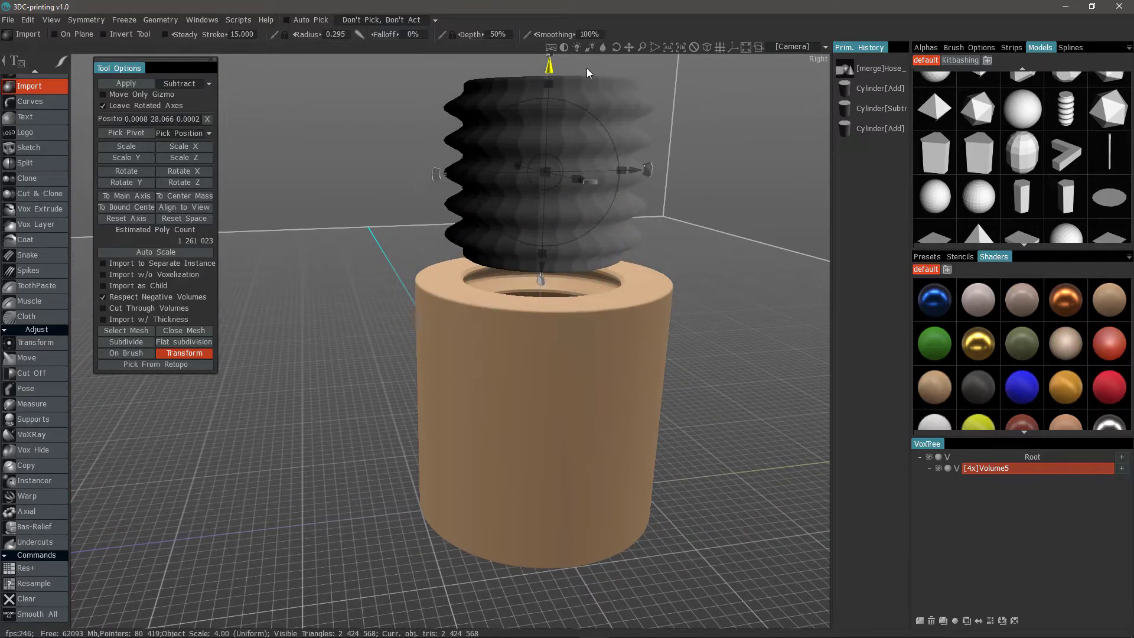
middle_drag(586, 69, 531, 320)
drag(548, 374, 567, 217)
middle_drag(426, 473, 418, 372)
scroll(380, 388, up, 4)
drag(380, 387, 473, 336)
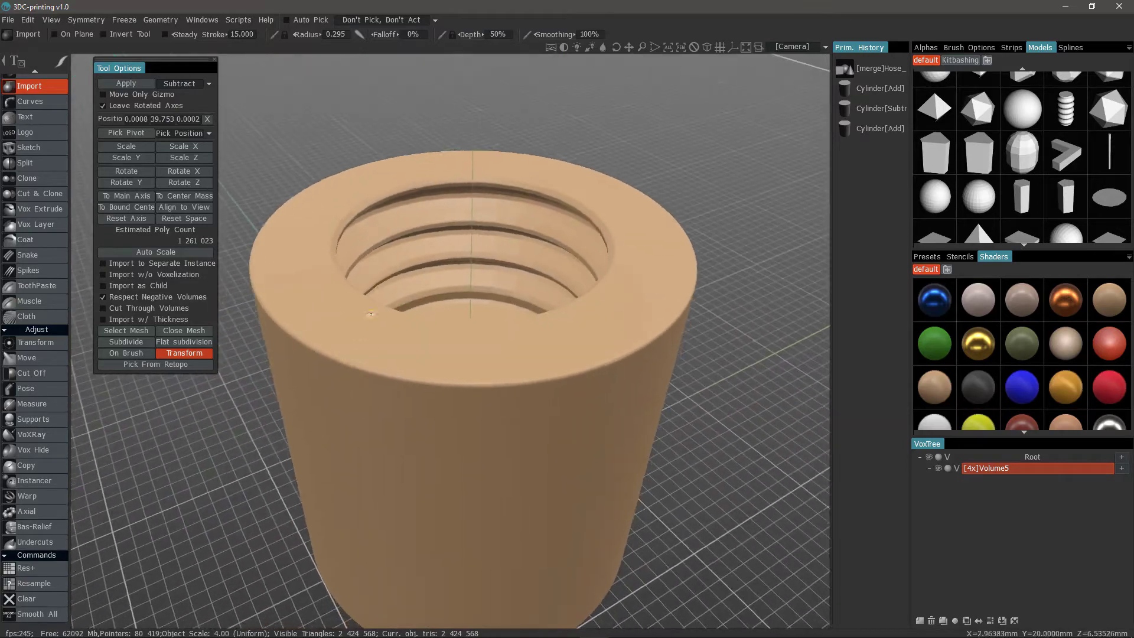
scroll(472, 337, down, 5)
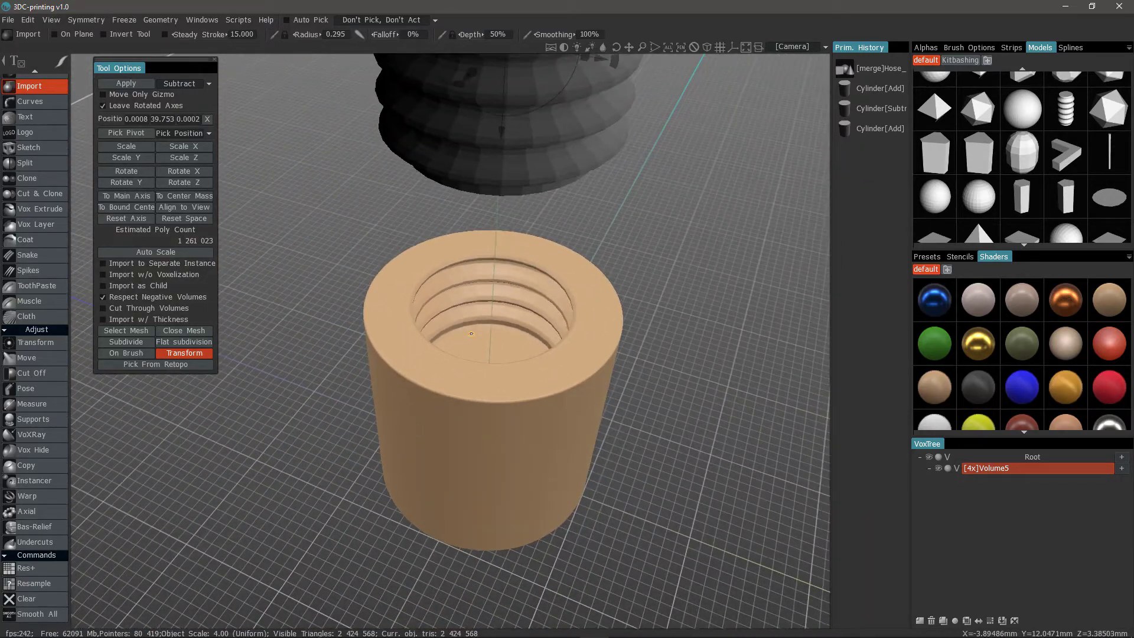
Undo the ribbed model's upward moves and its subtraction from the cylinder
key(ctrl+z)
drag(471, 333, 516, 272)
key(ctrl+z)
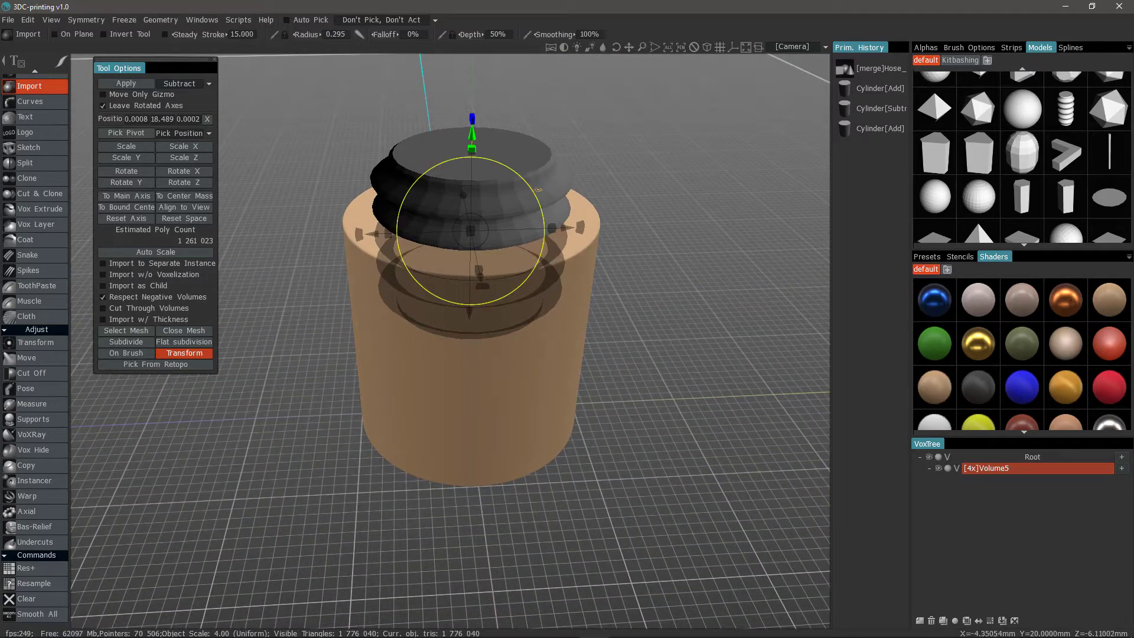
Subdivide the ribbed model twice, subtract it from the cylinder, and leave the import tool for Clay
click(126, 342)
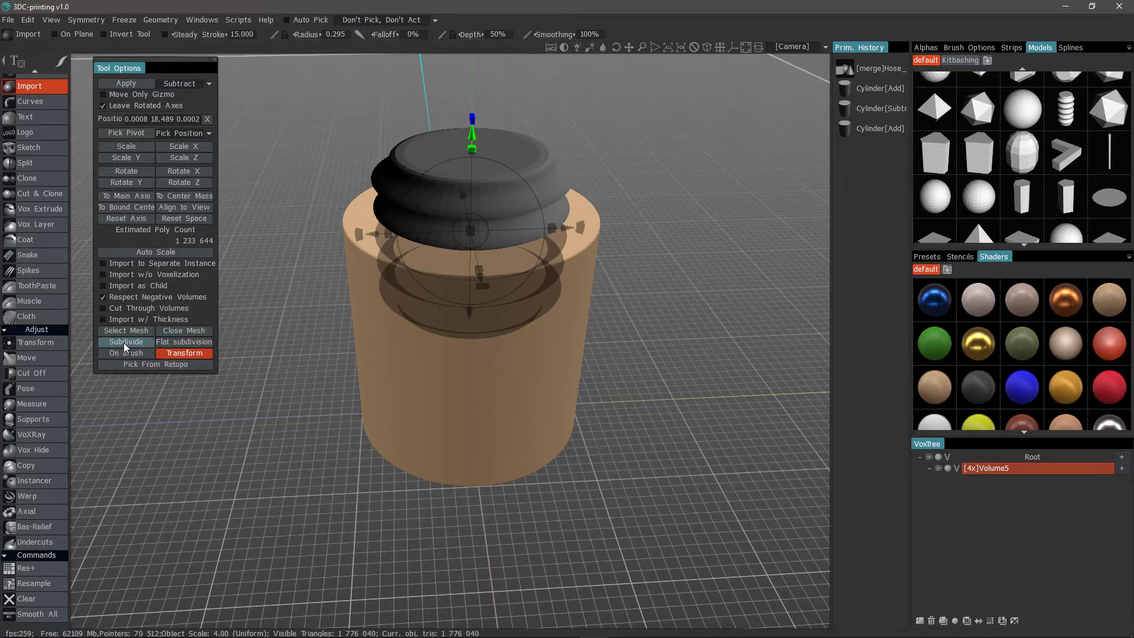
click(124, 342)
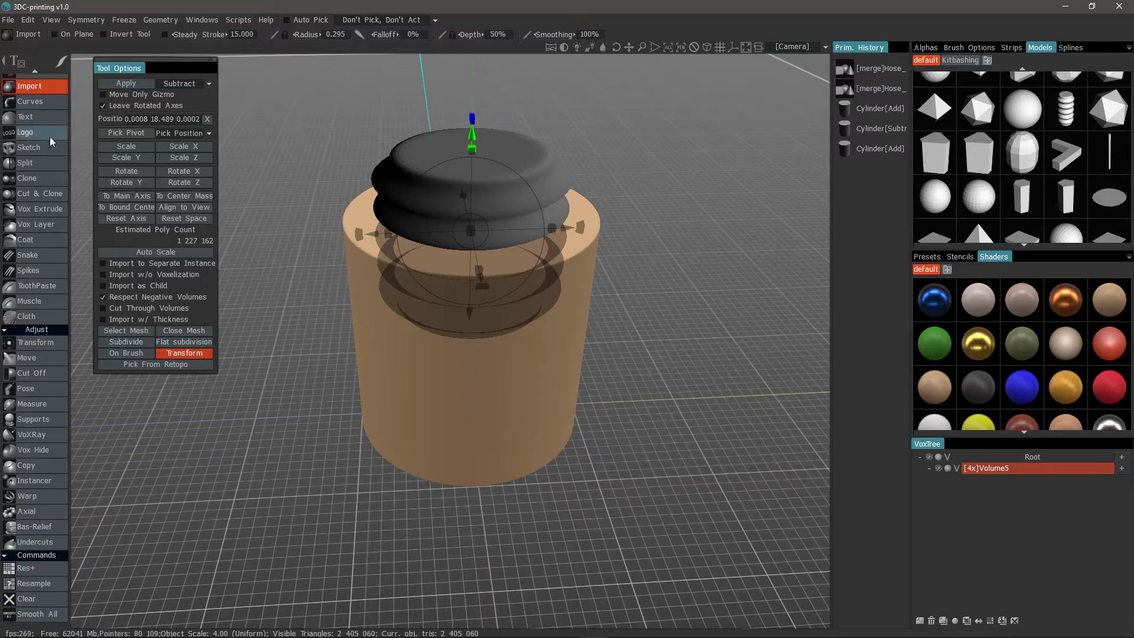
scroll(31, 232, up, 5)
click(24, 87)
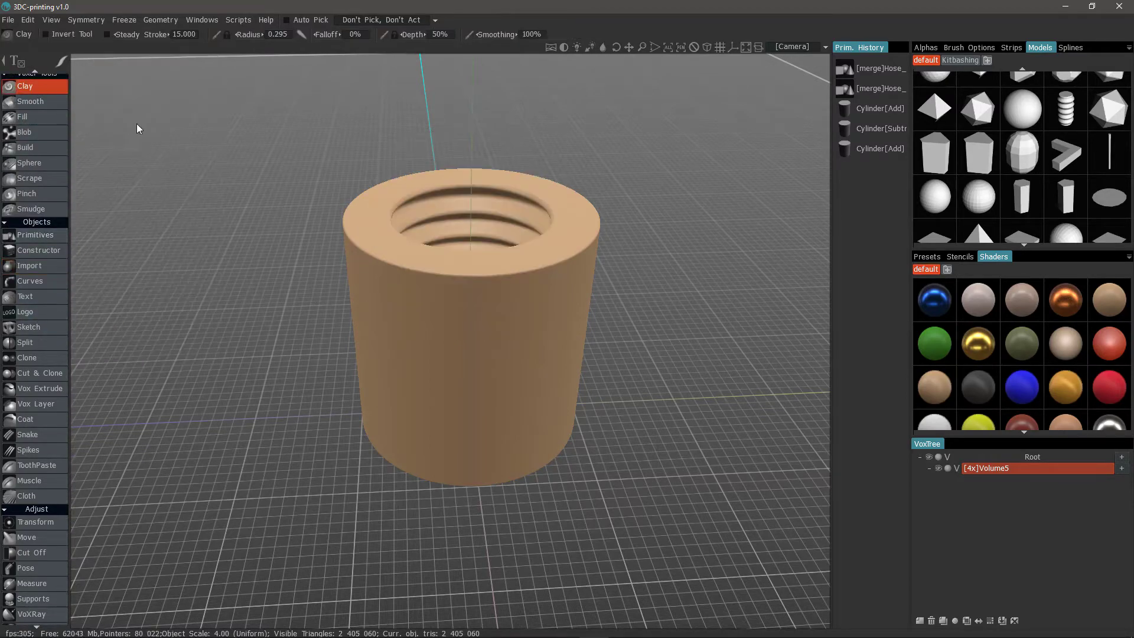
Load the flat tube shape from the model library for import
drag(174, 126, 912, 205)
scroll(985, 220, down, 3)
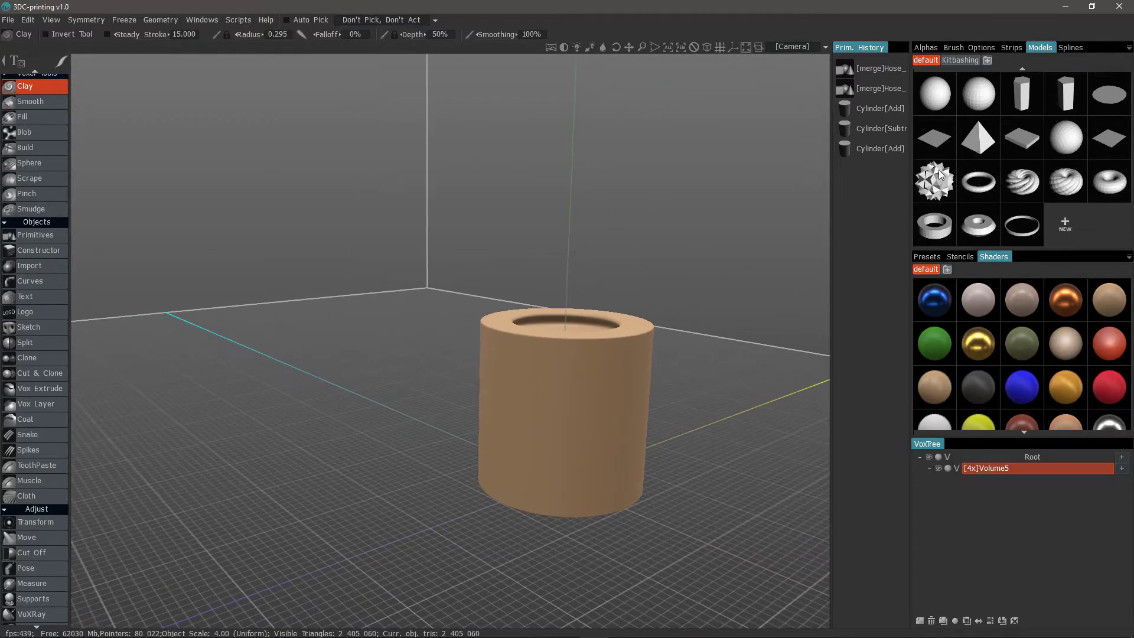
click(935, 235)
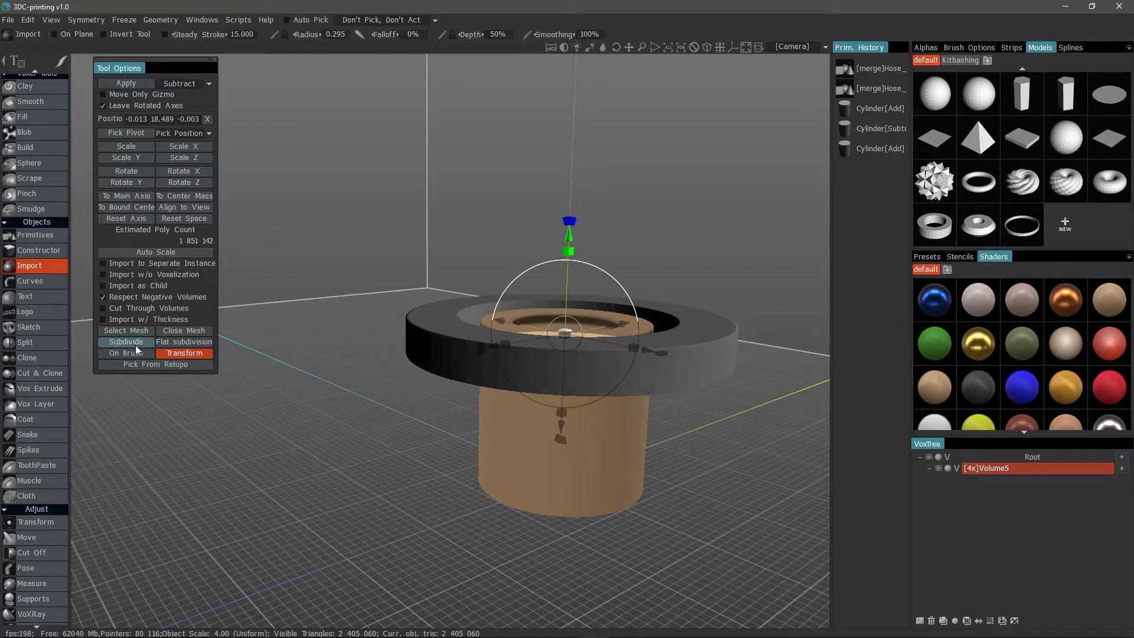
Shrink the tube to fit just inside the cylinder's rim and raise it to about 19.74 on Y
drag(354, 448, 355, 485)
drag(567, 303, 604, 303)
drag(597, 289, 549, 227)
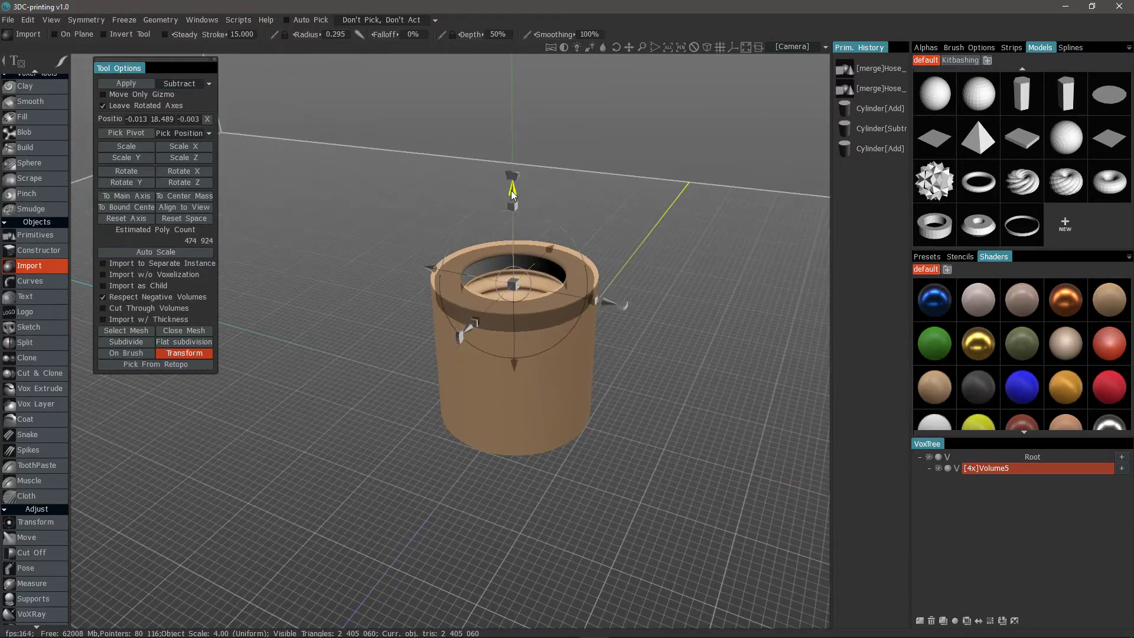
drag(513, 191, 511, 179)
drag(502, 179, 740, 425)
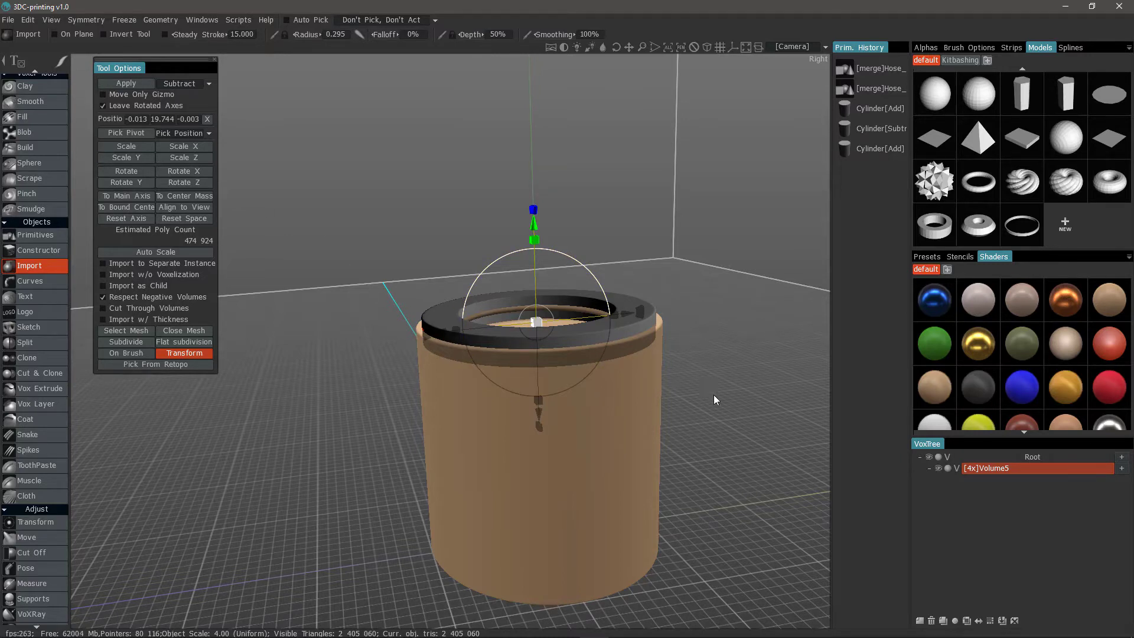
Create a new volume under Root and set the tube's import mode to Add
click(923, 623)
double_click(980, 479)
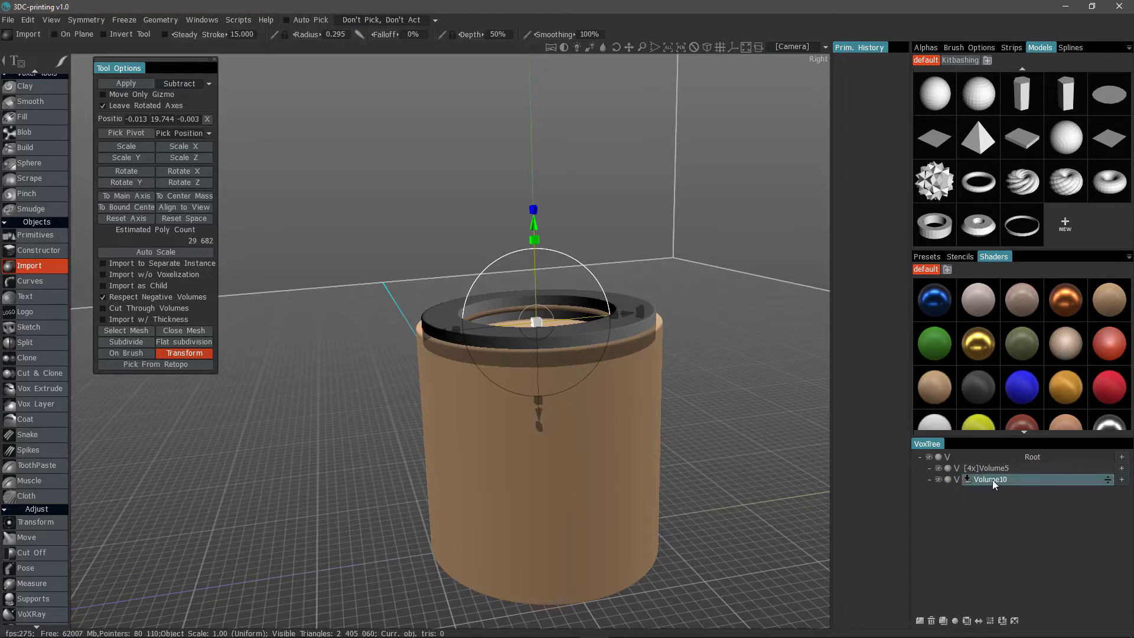
click(176, 83)
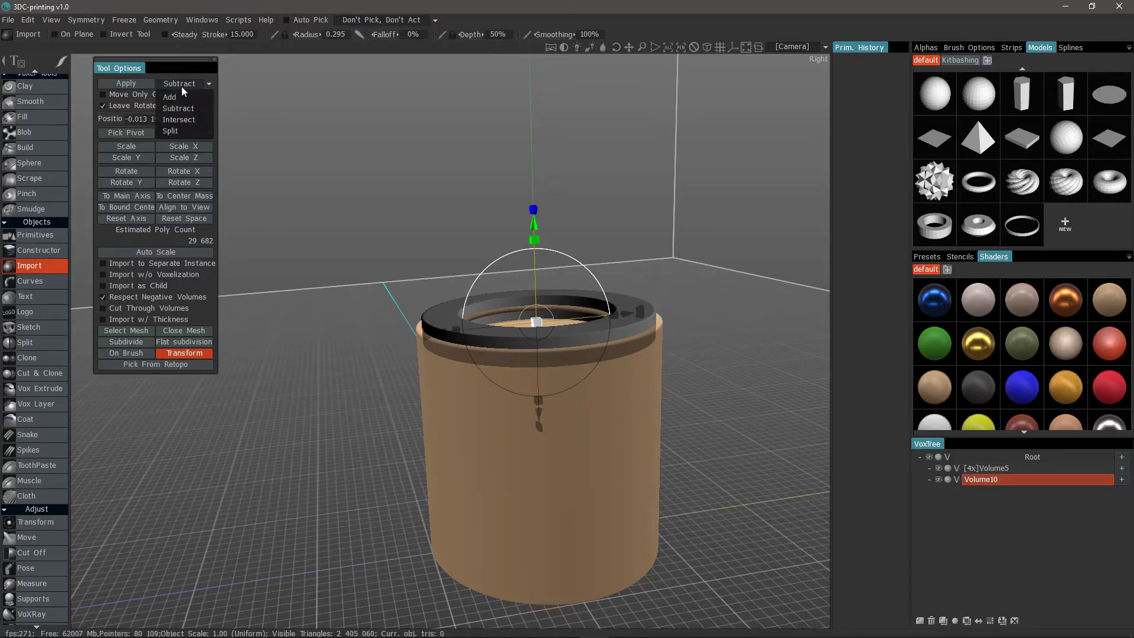
click(176, 98)
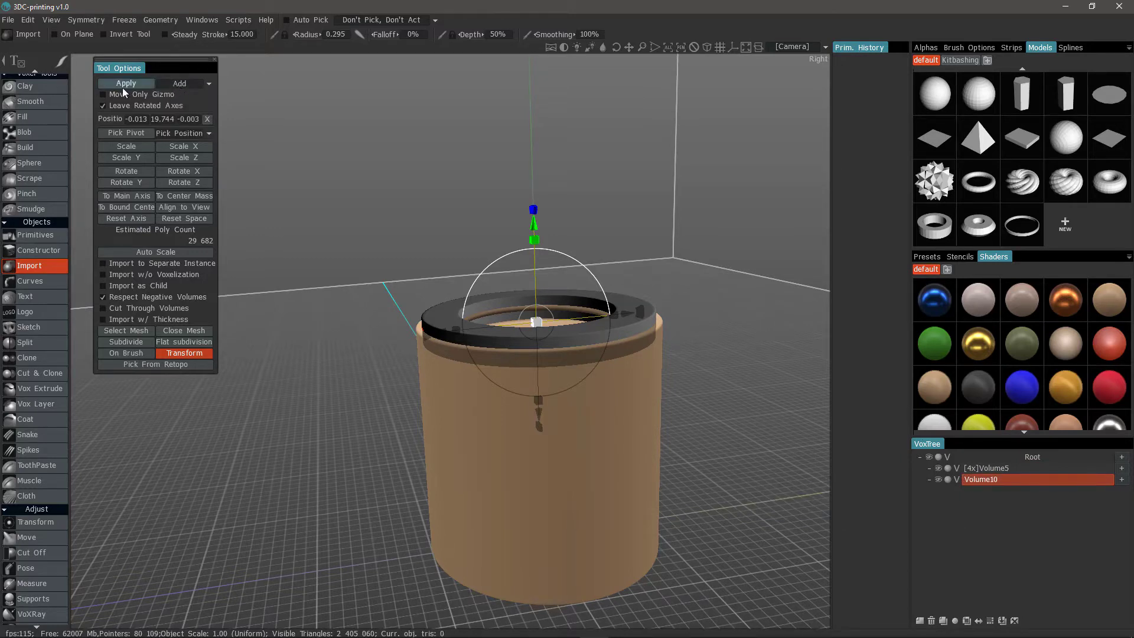
Increase the new volume's density to 8x, apply the tube into it, and leave the import tool for Clay
click(979, 620)
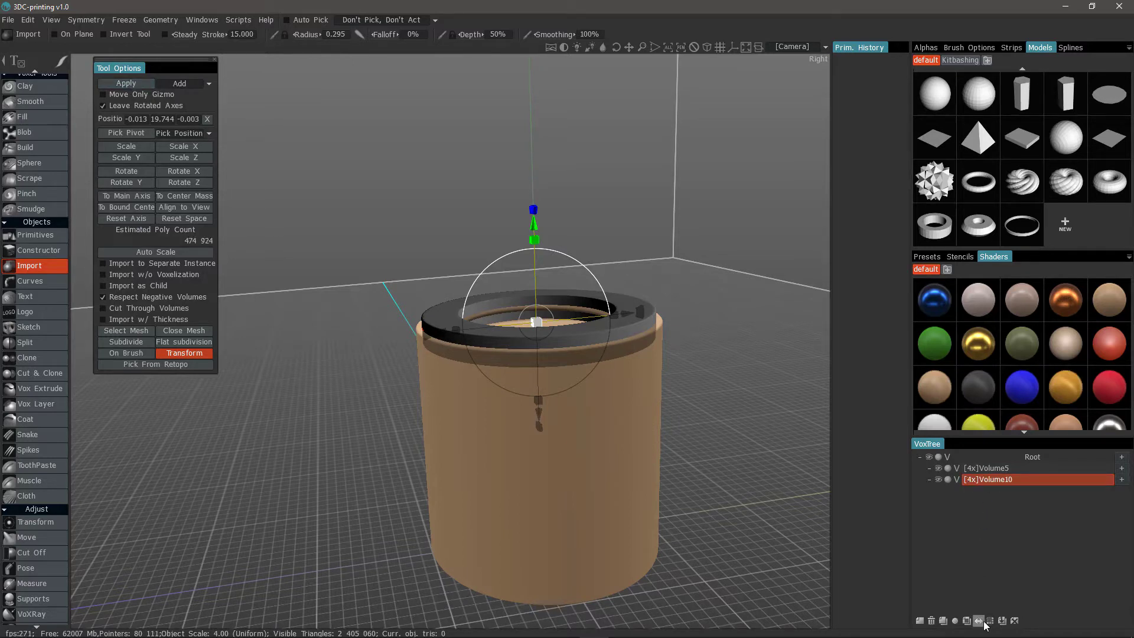
click(991, 621)
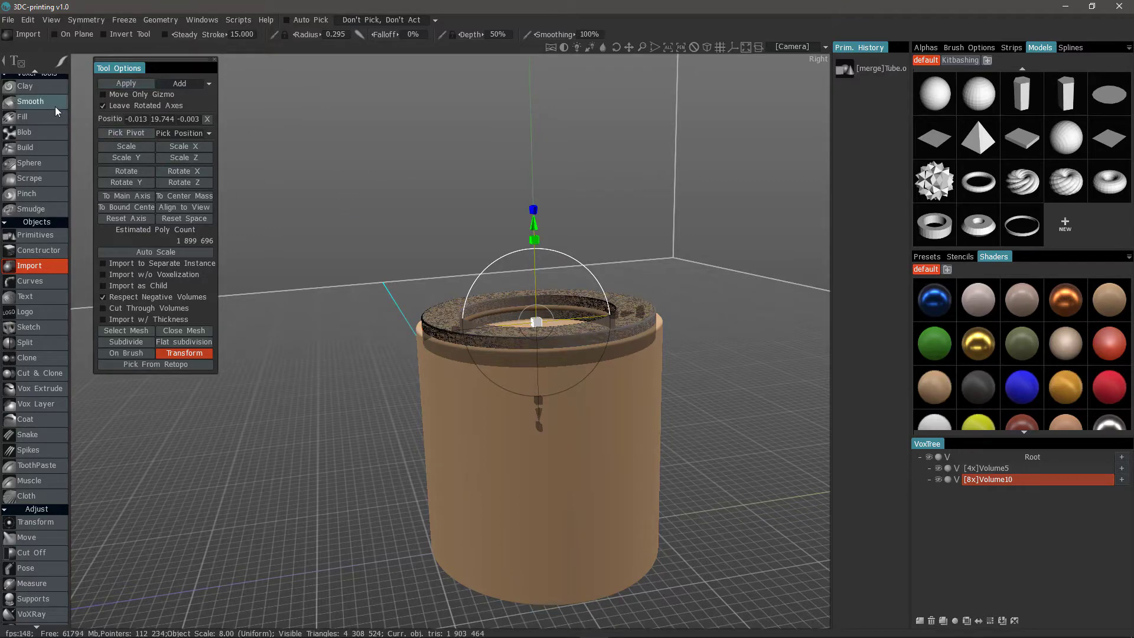
click(65, 87)
drag(348, 160, 353, 288)
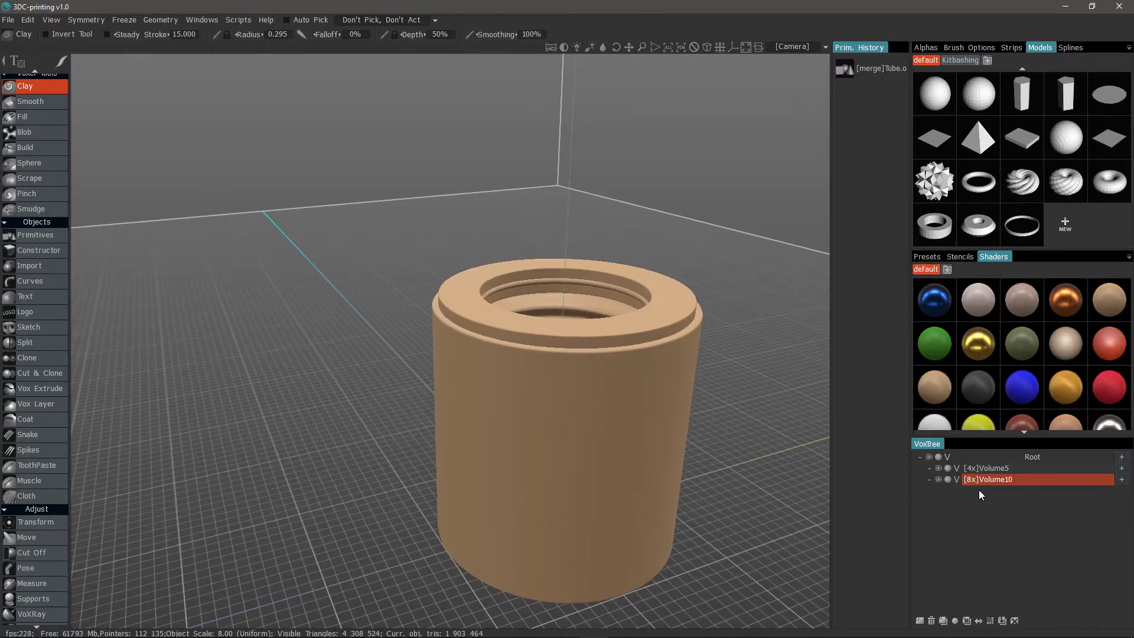
Duplicate the 8x tube volume and hide the copy
double_click(1002, 479)
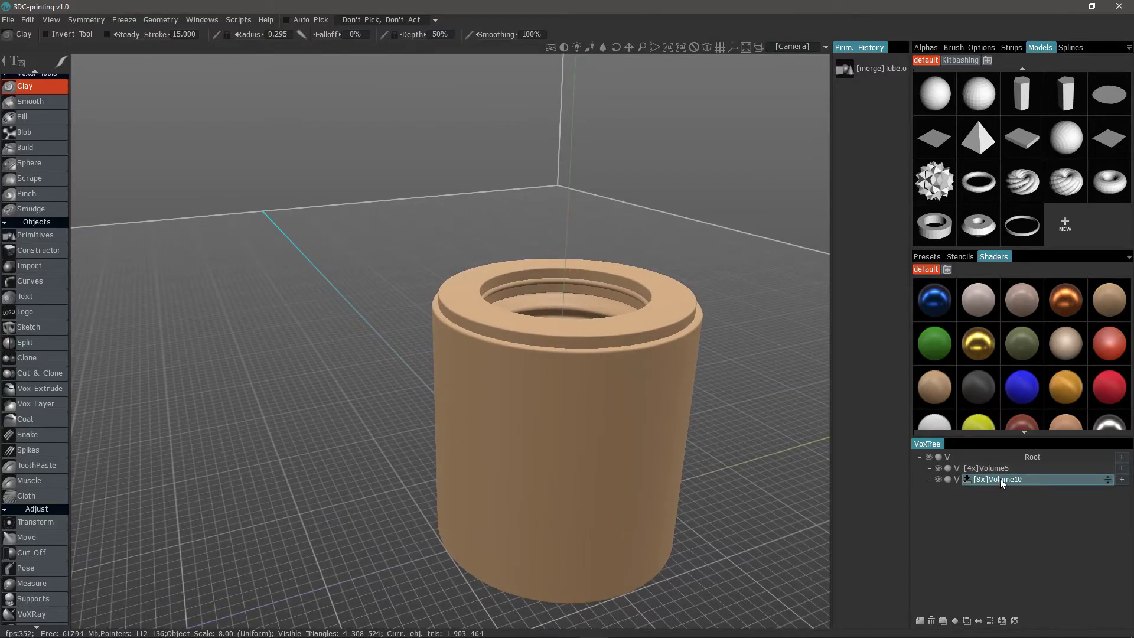
click(944, 620)
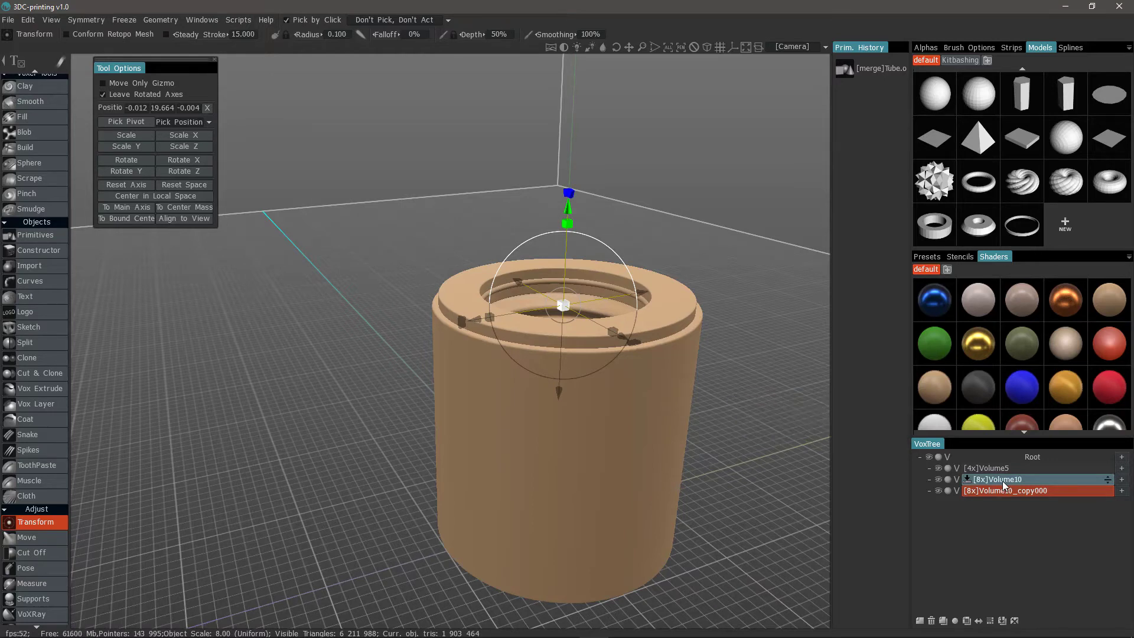
click(967, 492)
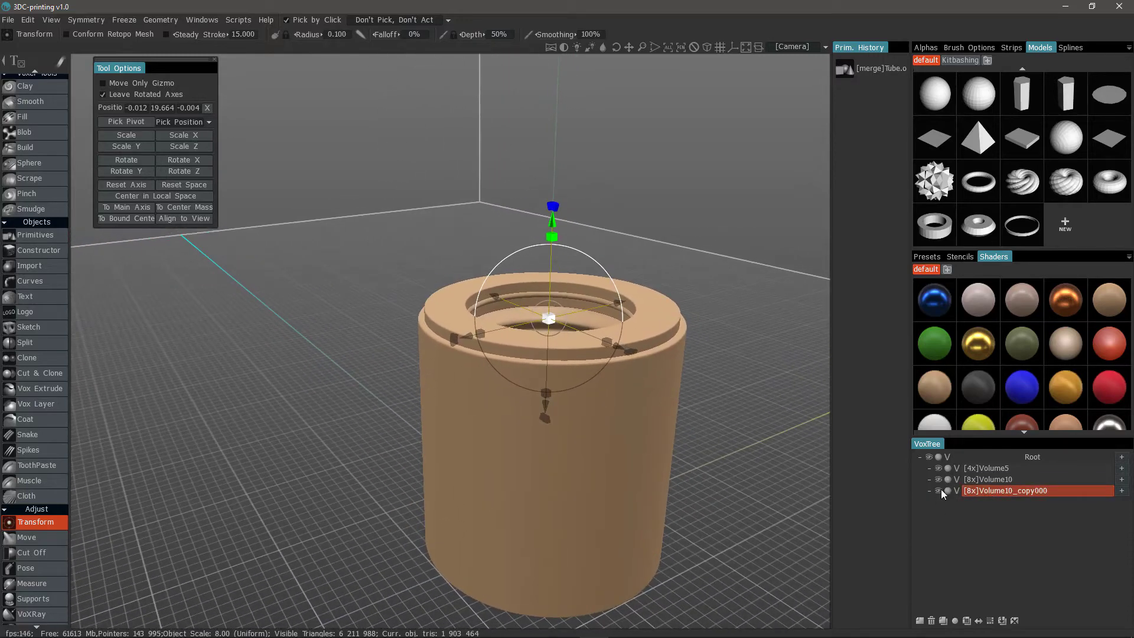
click(939, 491)
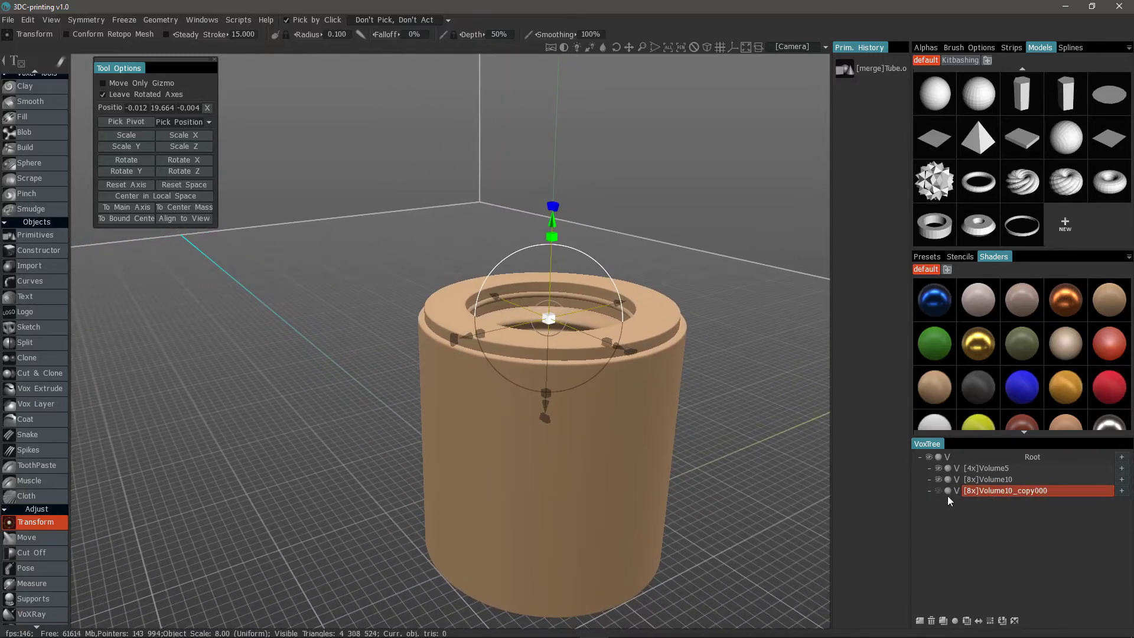
Subtract the 8x tube Volume10 from the 4x cylinder Volume5 in the VoxTree
click(1001, 477)
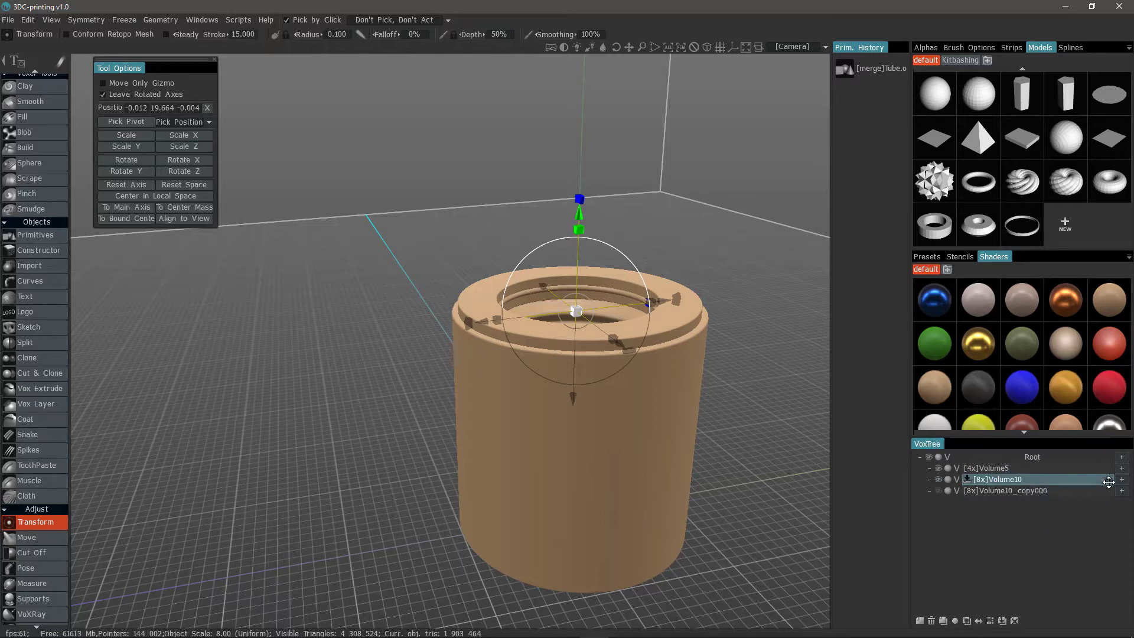
drag(1110, 482, 1107, 471)
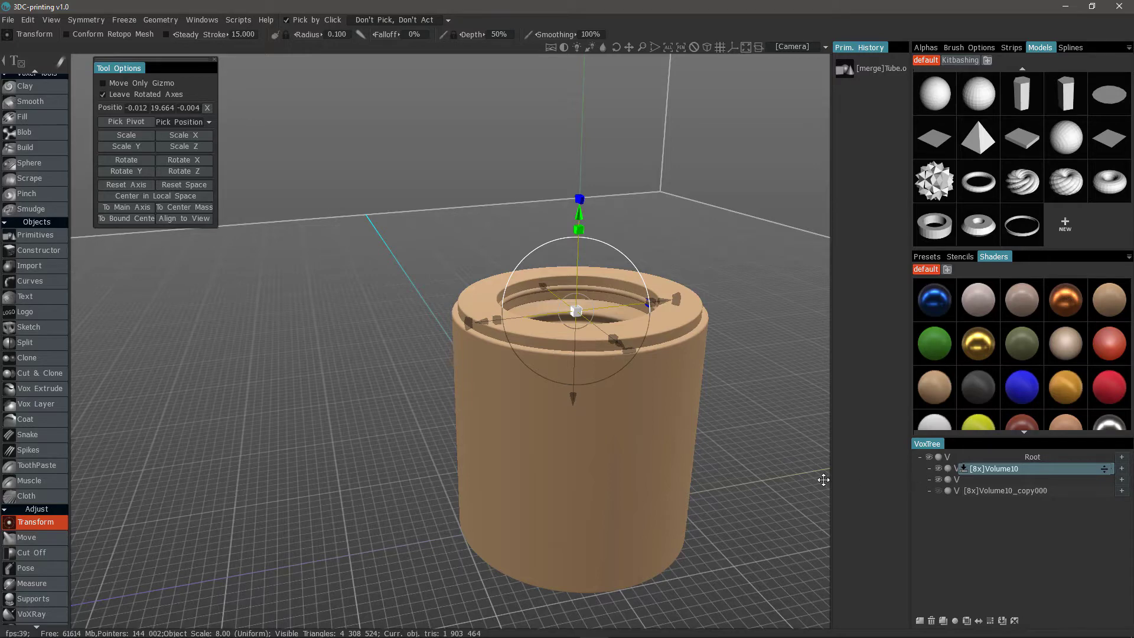
drag(823, 480, 469, 319)
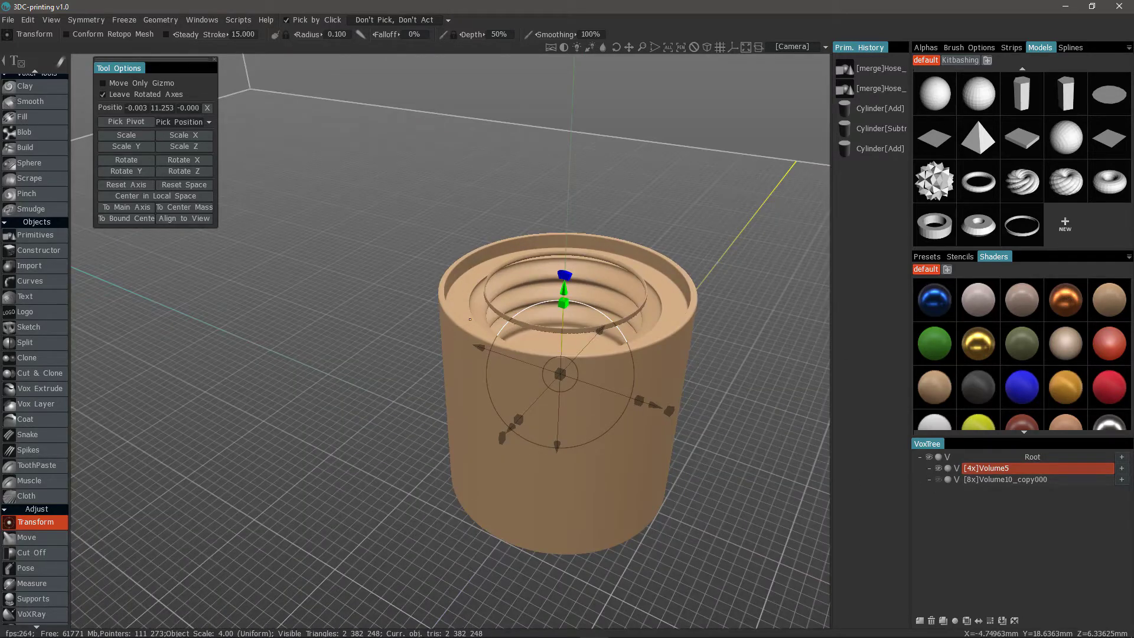
Undo the subtraction of Volume10 from Volume5, restoring the 8x tube volume
key(ctrl+z)
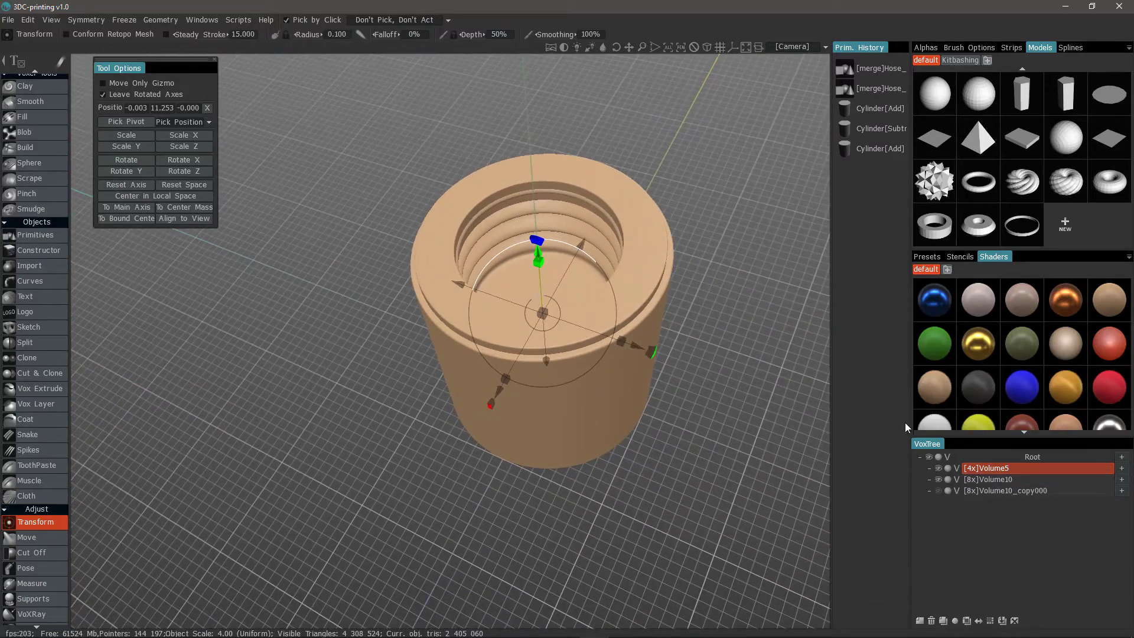
key(ctrl+z)
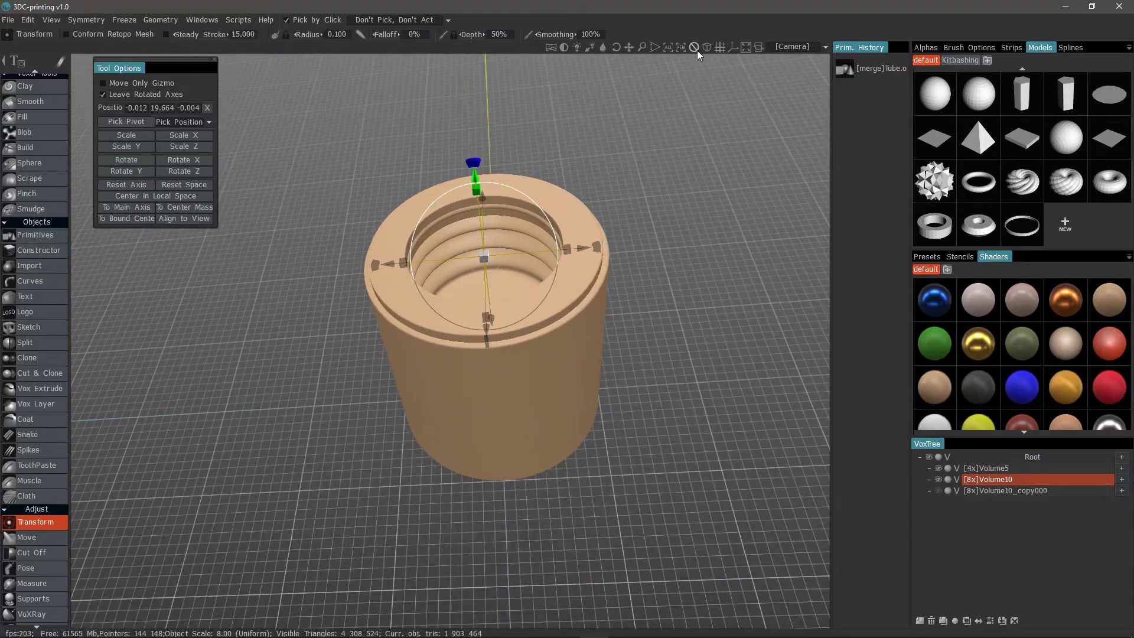
Switch to an orthographic Top view framed closely on the cylinder
click(706, 47)
click(786, 46)
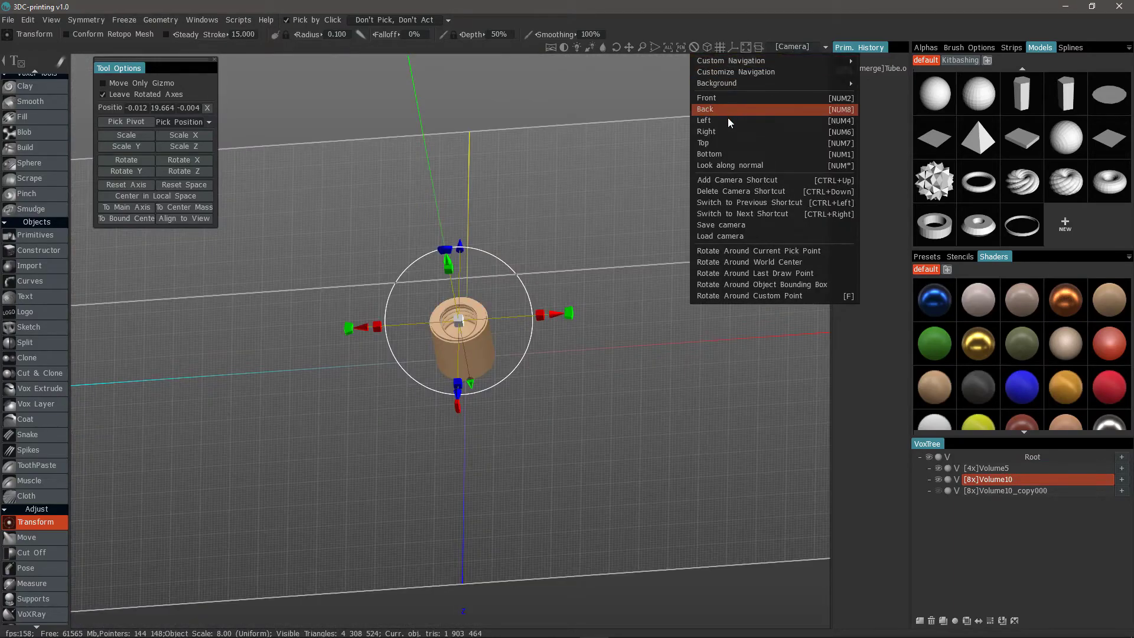
click(725, 144)
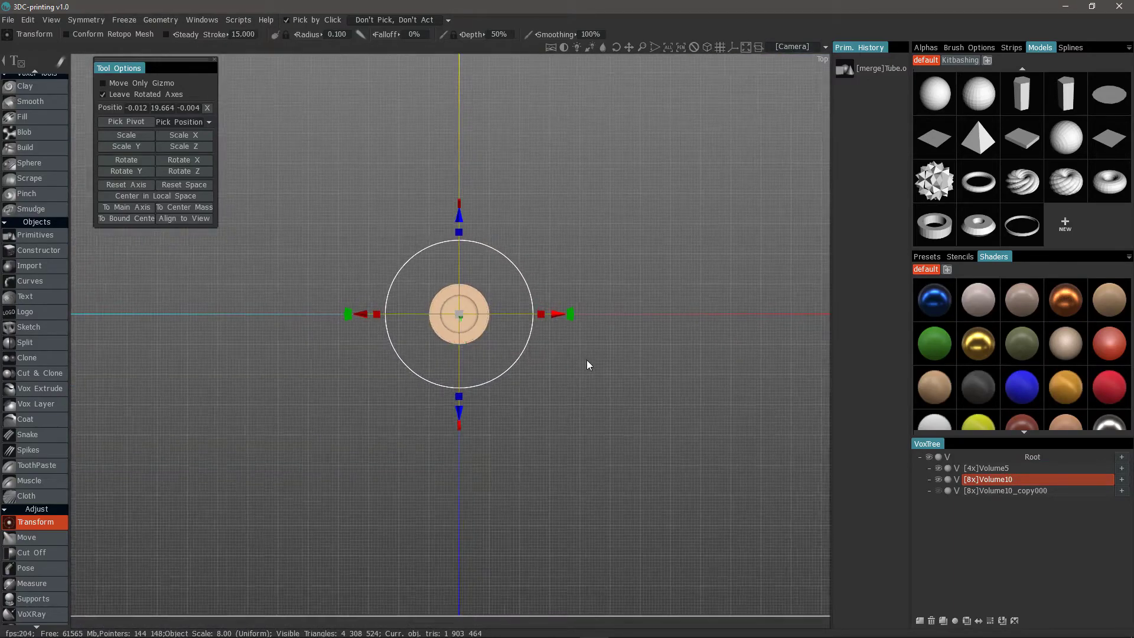
scroll(590, 360, up, 5)
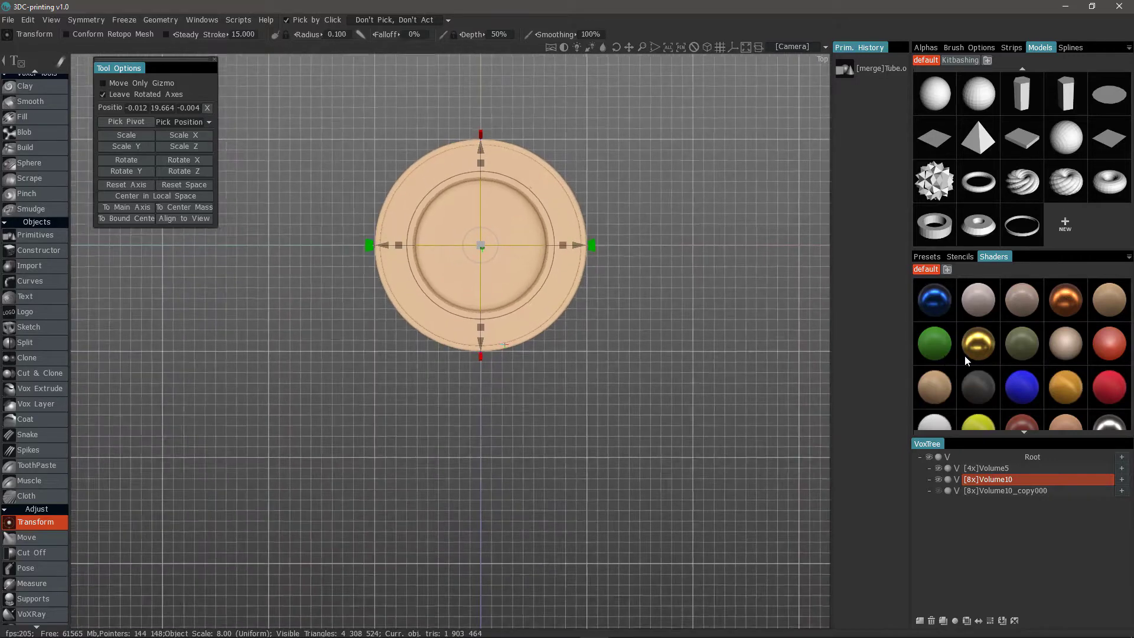
scroll(47, 406, down, 5)
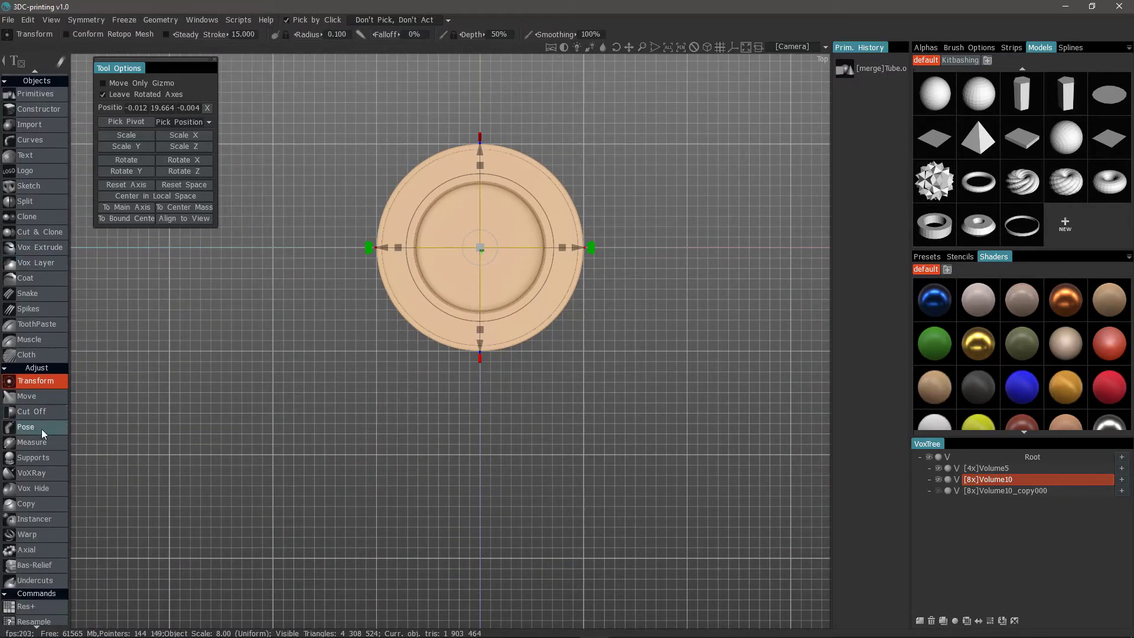
Cut a centred circular opening about 13.35 mm in diameter through the 8x tube Volume10 with Cut Off
click(44, 412)
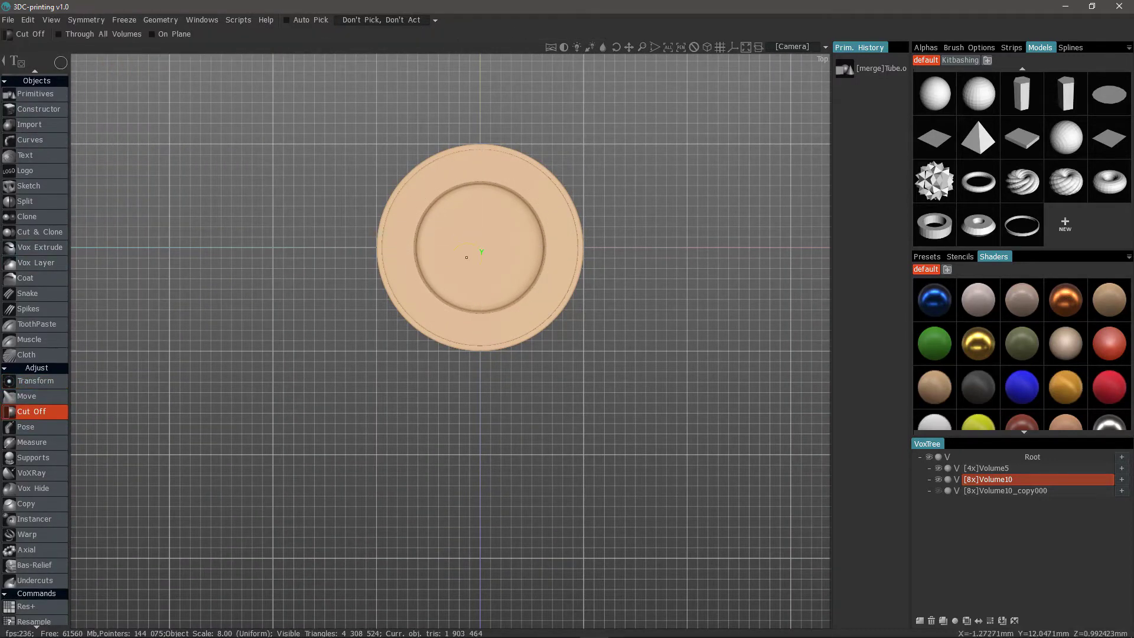
drag(482, 245, 553, 258)
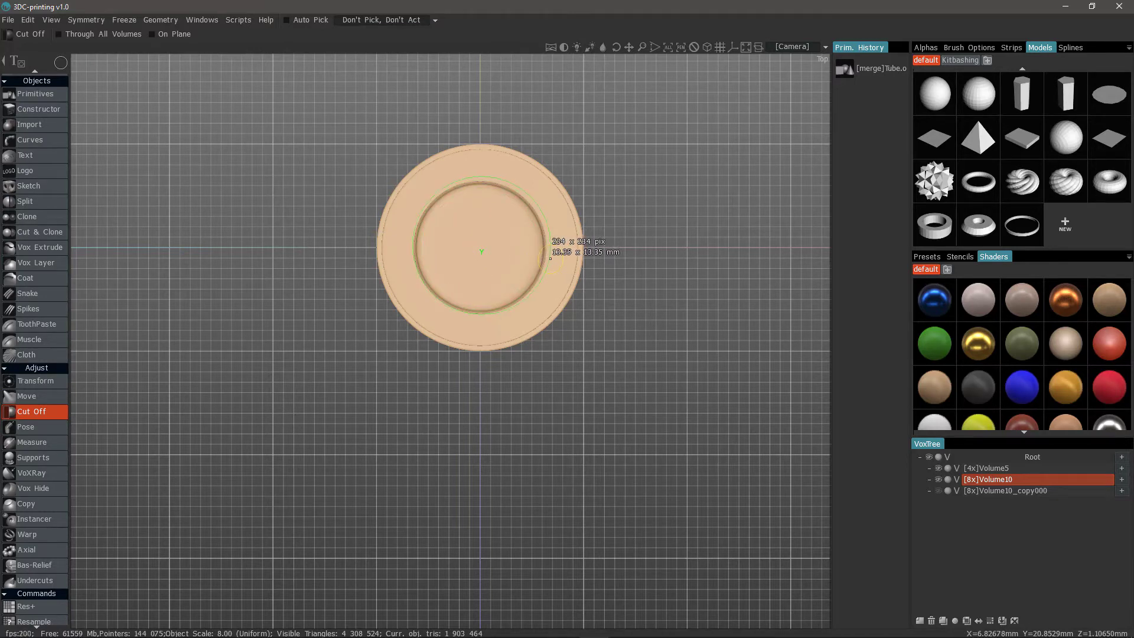
drag(549, 258, 549, 260)
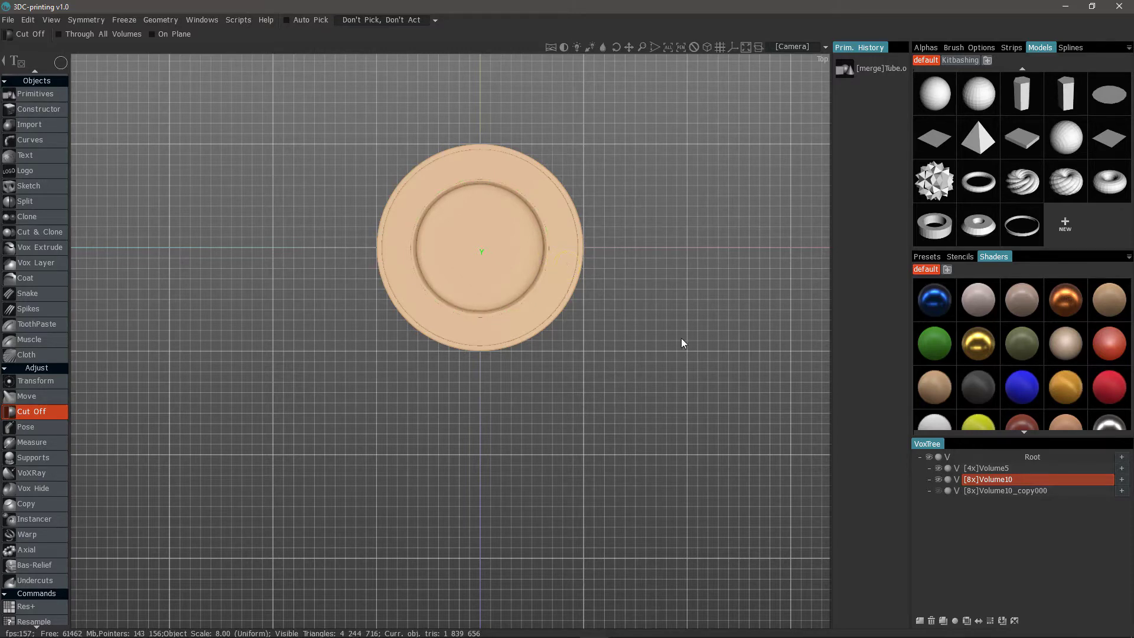
Hide Volume5 to inspect the cut ring, show it again and examine both volumes from an angled view
click(939, 468)
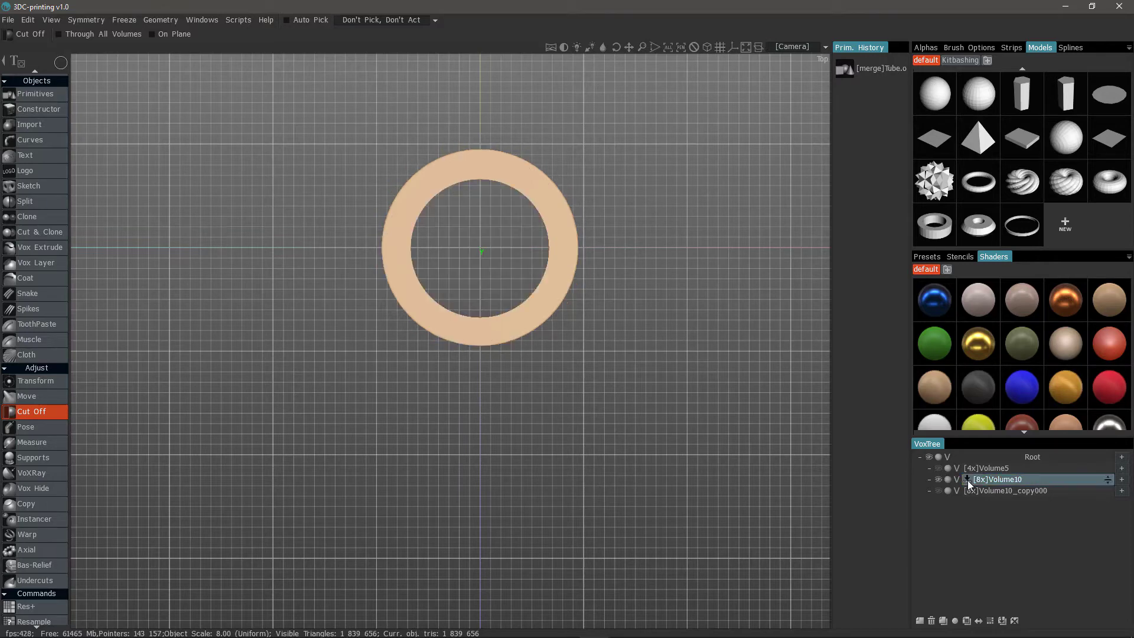
click(938, 469)
alt+drag(656, 425, 726, 318)
alt+drag(805, 445, 785, 442)
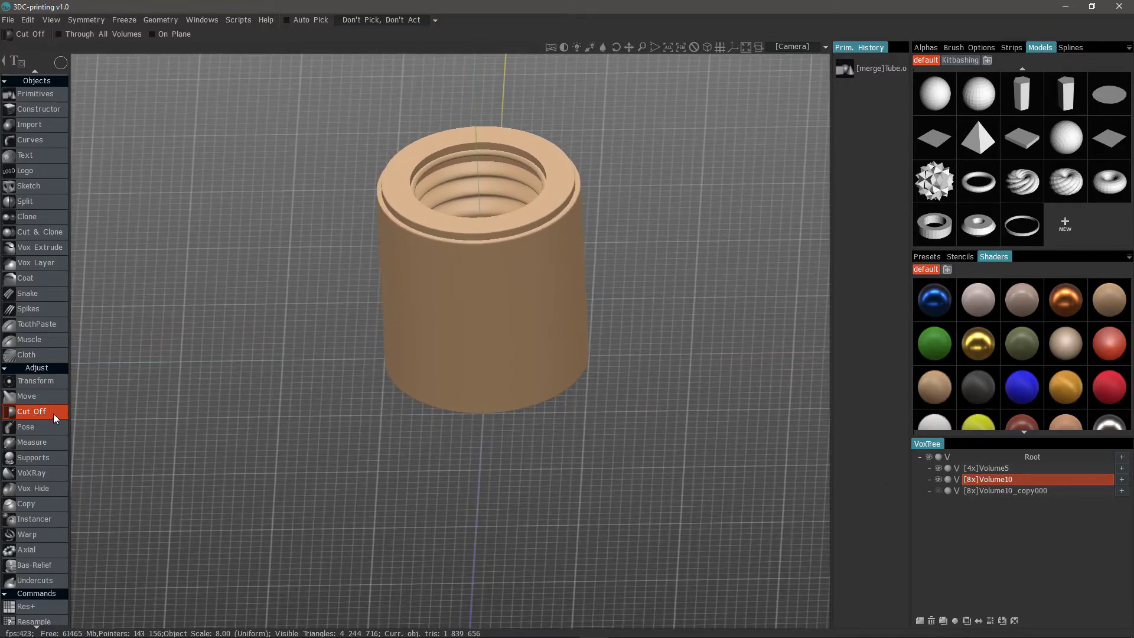
alt+right_drag(206, 344, 118, 502)
alt+drag(118, 502, 88, 531)
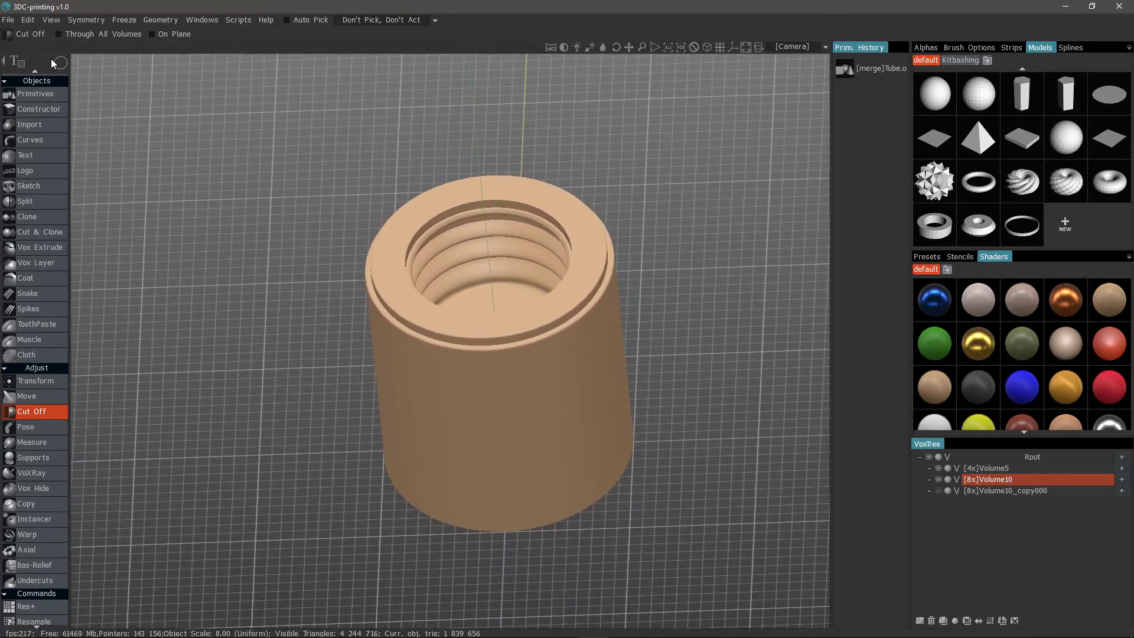
mouse_move(53, 62)
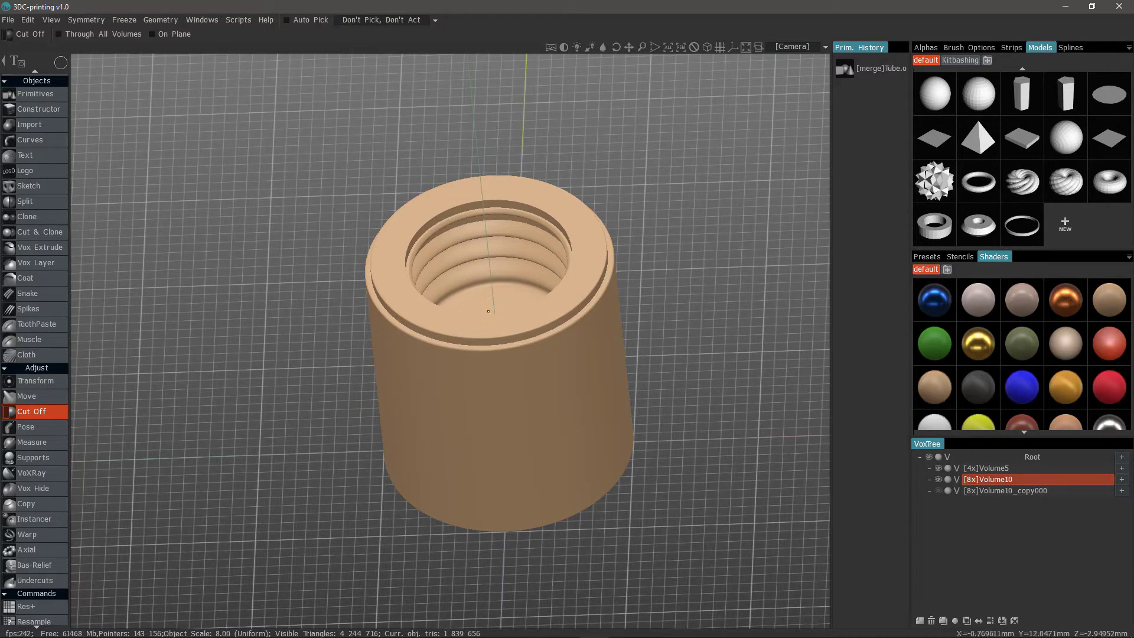
mouse_move(364, 91)
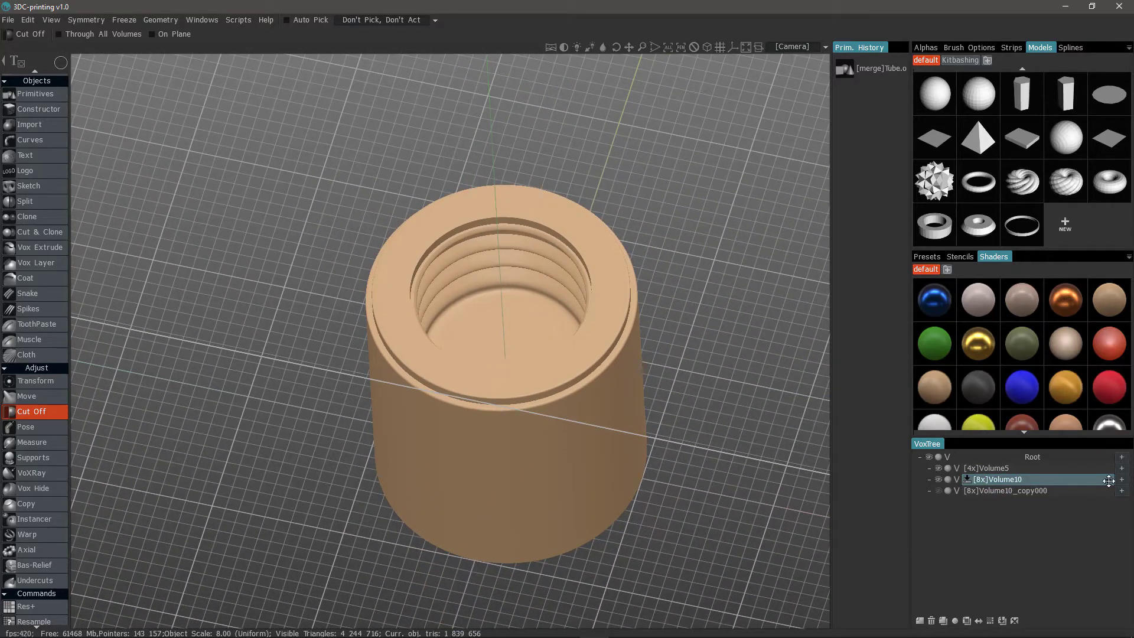
Subtract the 8x tube Volume10 from the 4x cylinder, picking Volume5 as the target in the viewport
click(1106, 479)
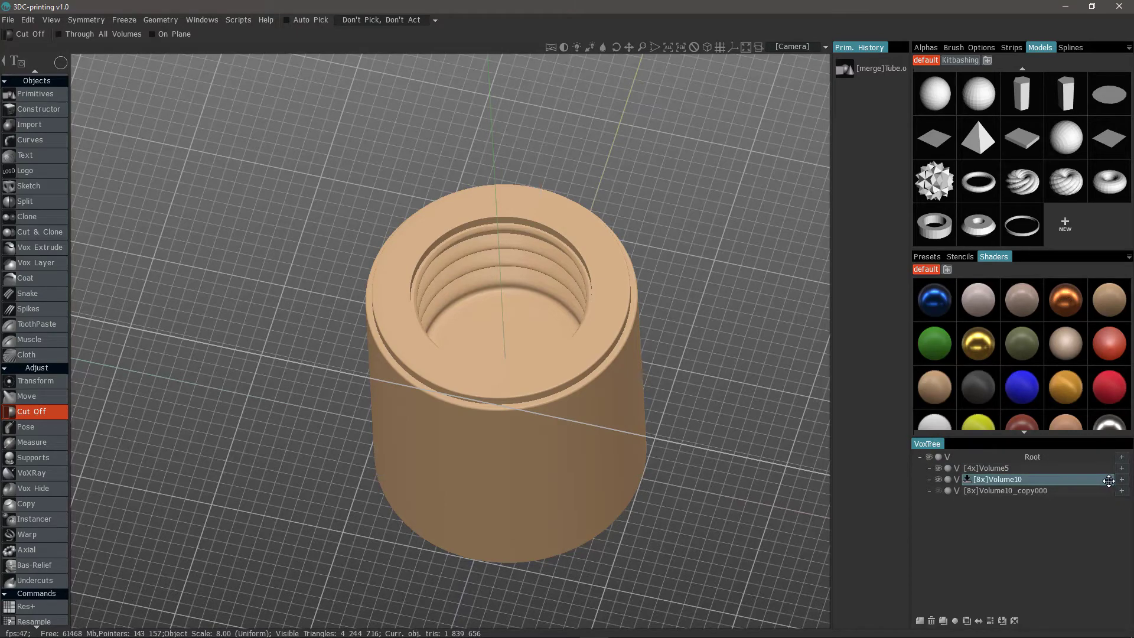
mouse_move(1109, 480)
mouse_down()
mouse_move(1105, 469)
mouse_move(1104, 484)
mouse_up()
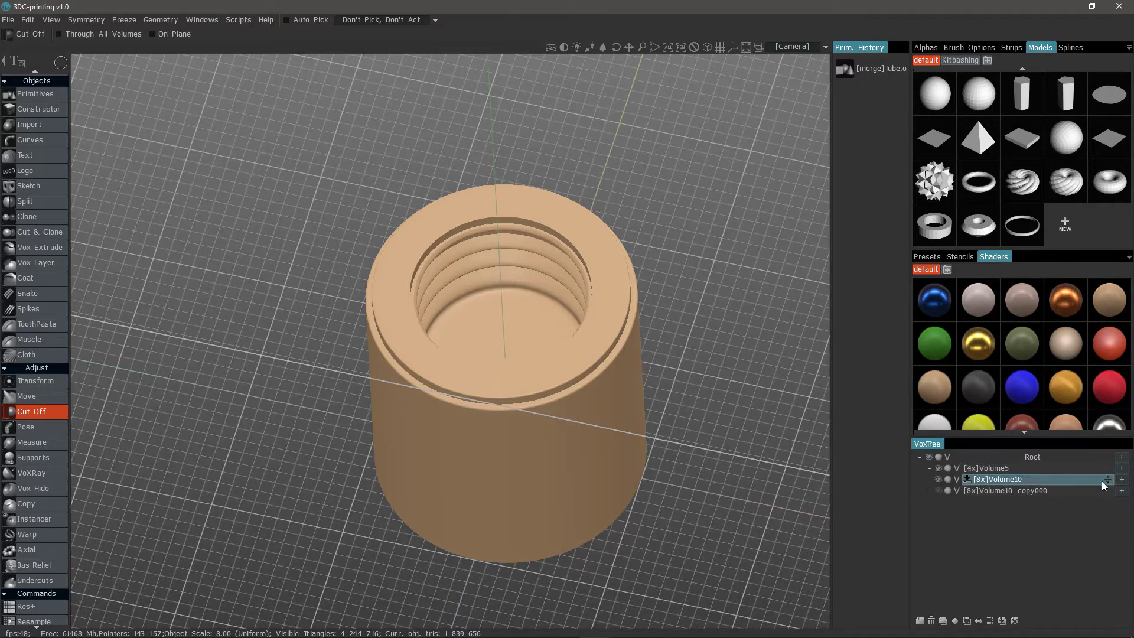
right_click(998, 477)
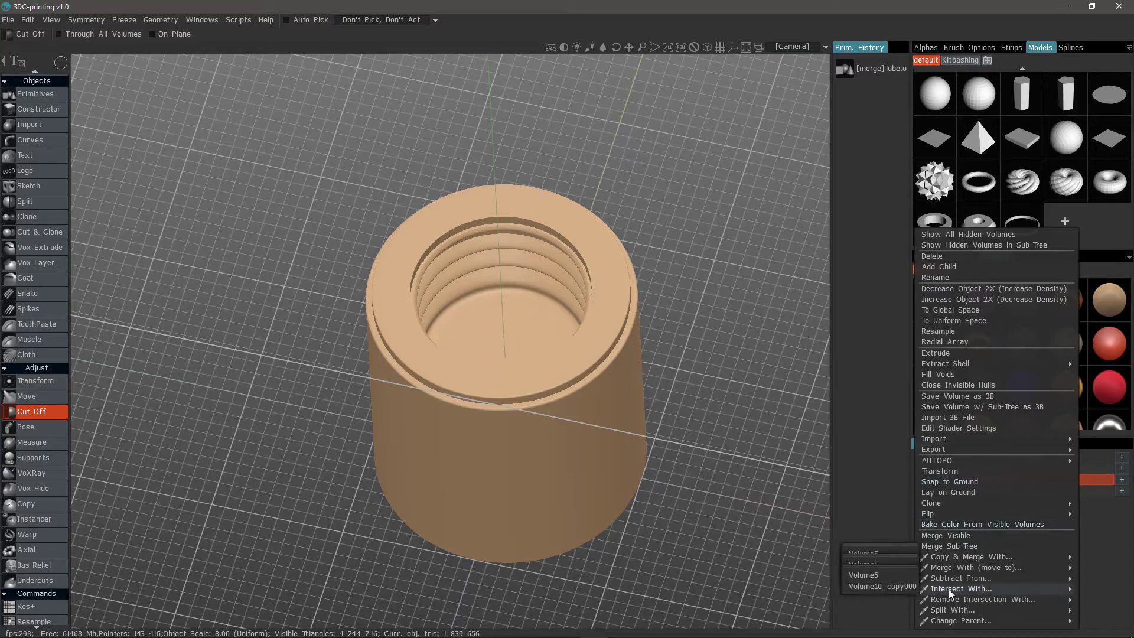
mouse_move(950, 568)
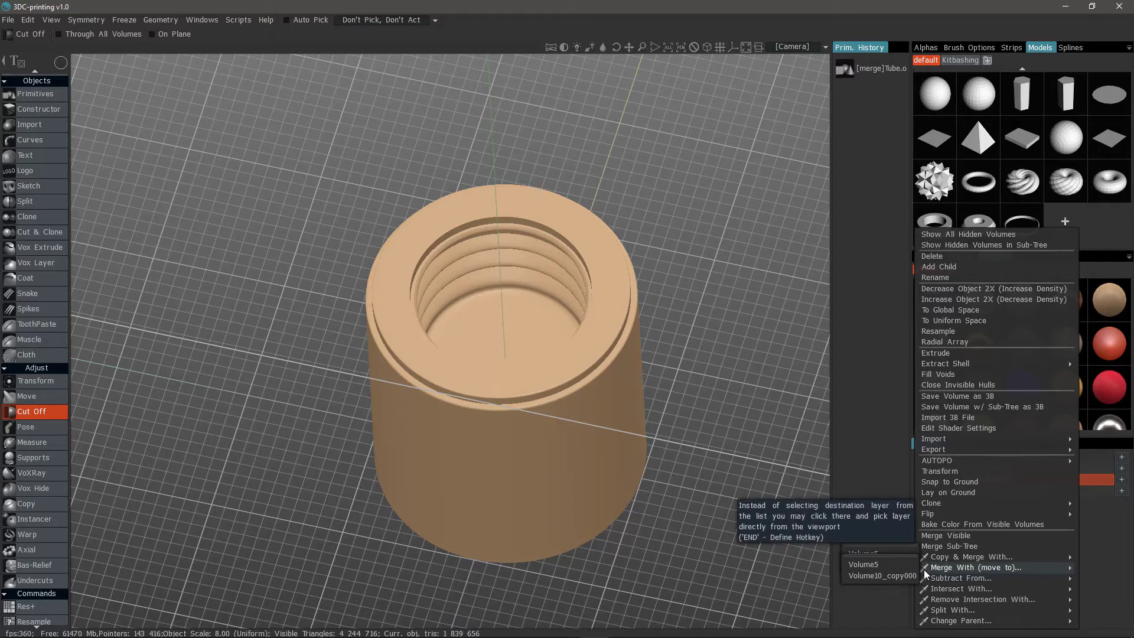
click(924, 578)
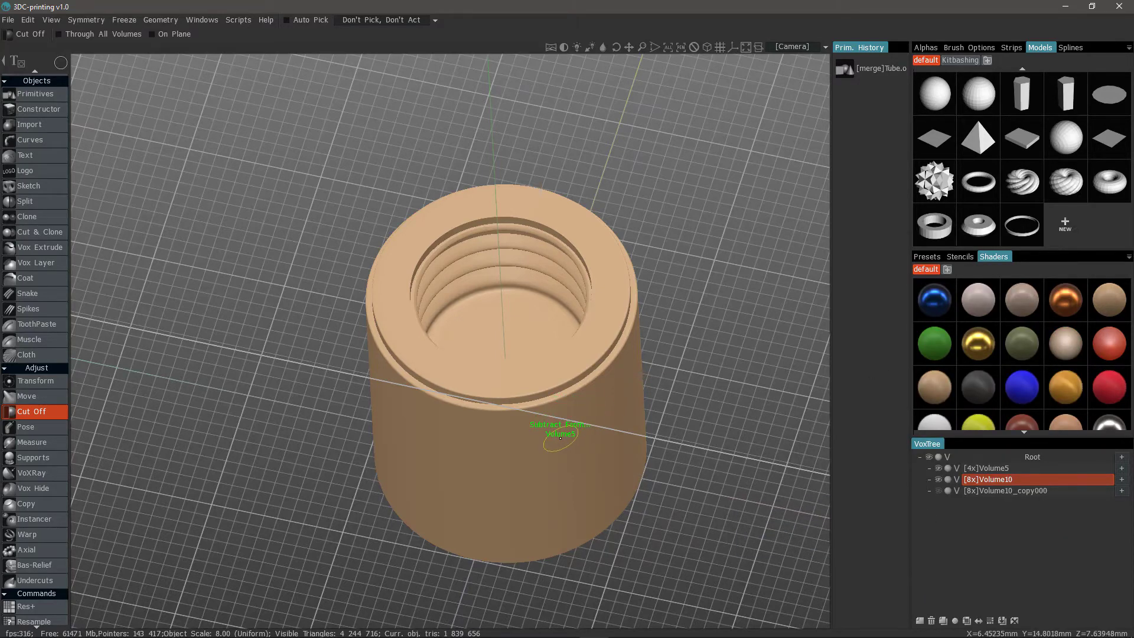
click(559, 444)
drag(641, 451, 750, 391)
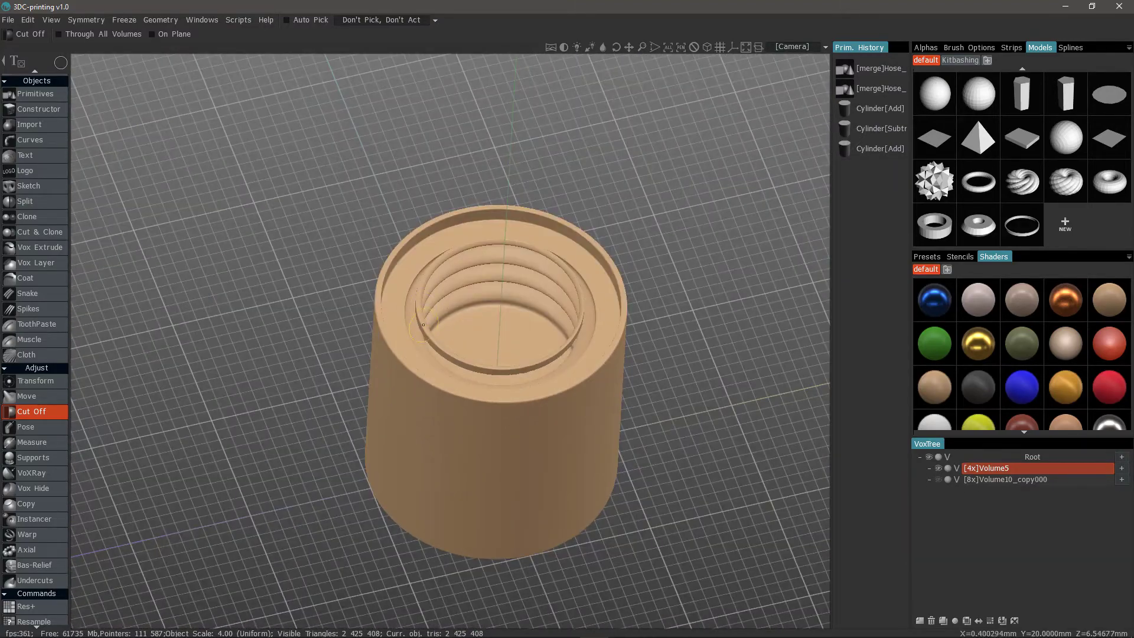
alt+drag(402, 361, 396, 322)
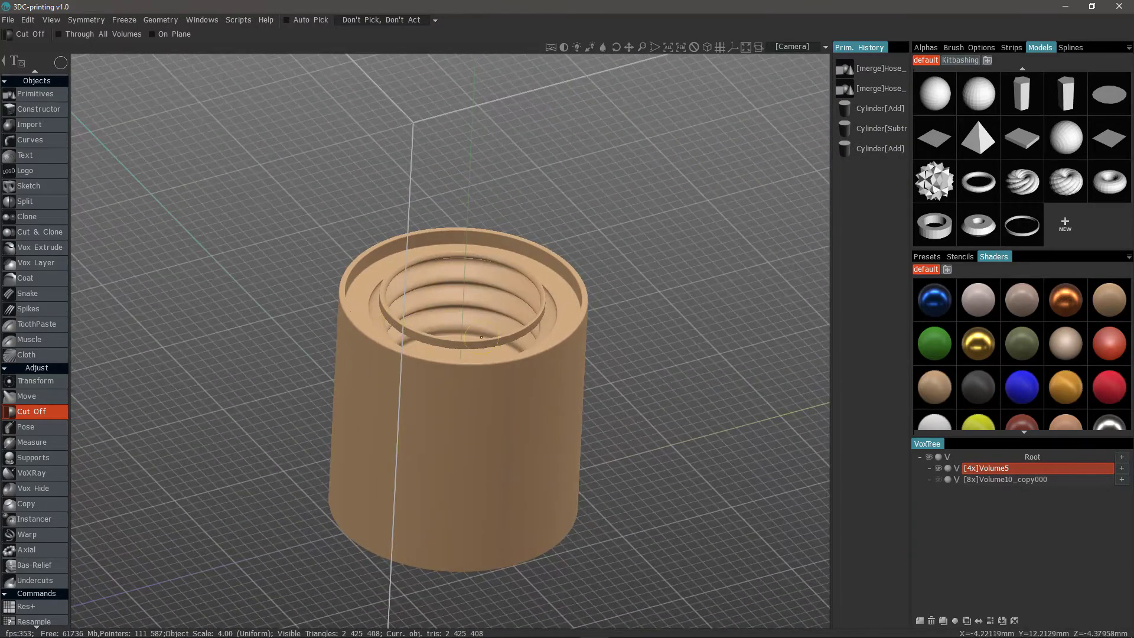
click(994, 470)
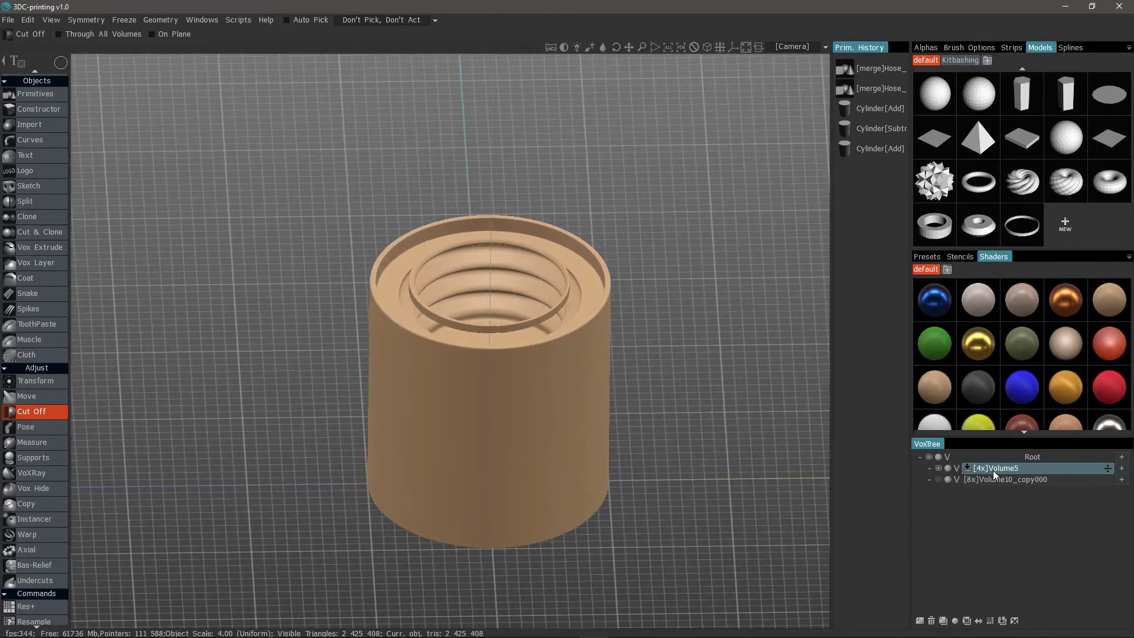
click(158, 22)
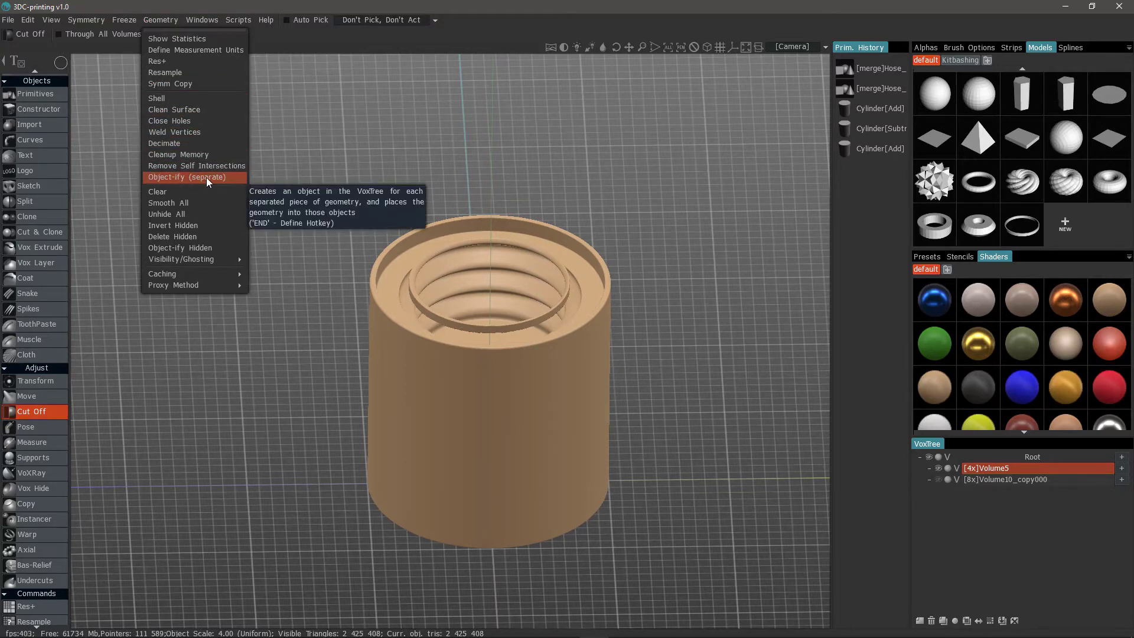
click(428, 272)
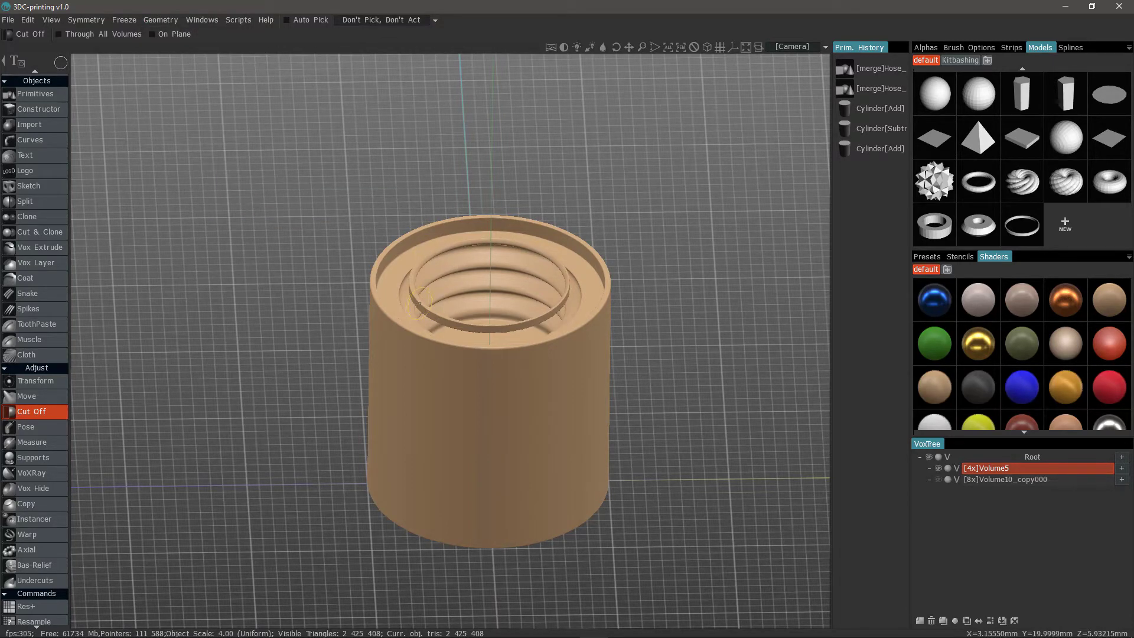
alt+drag(487, 533, 590, 511)
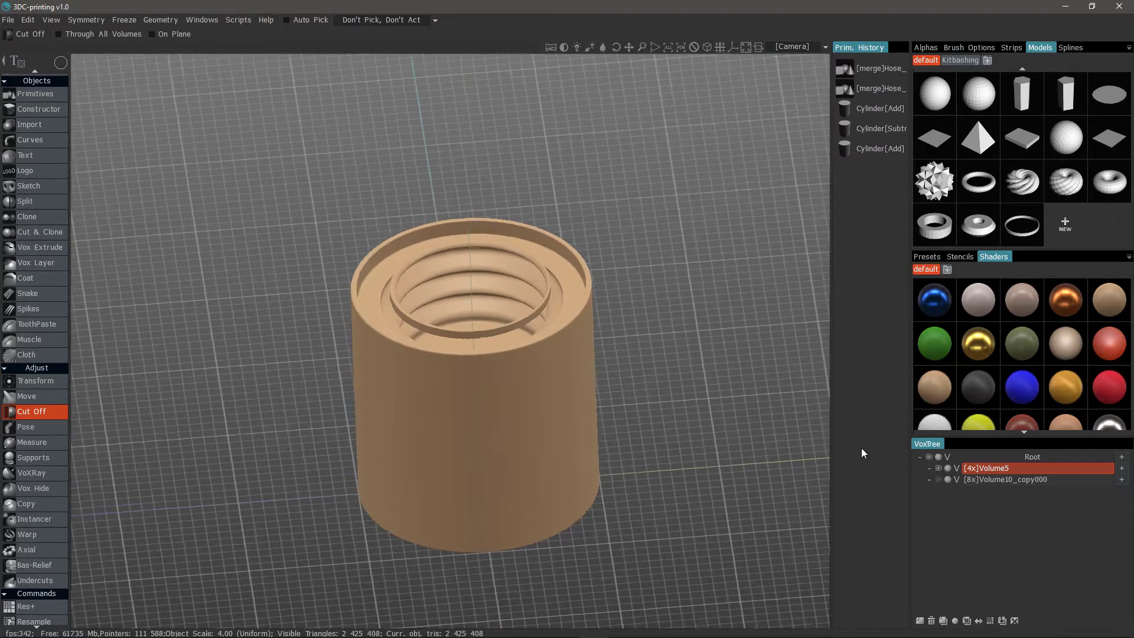
Show and select the hidden 8x tube copy Volume10_copy000 in the VoxTree
click(933, 479)
click(933, 481)
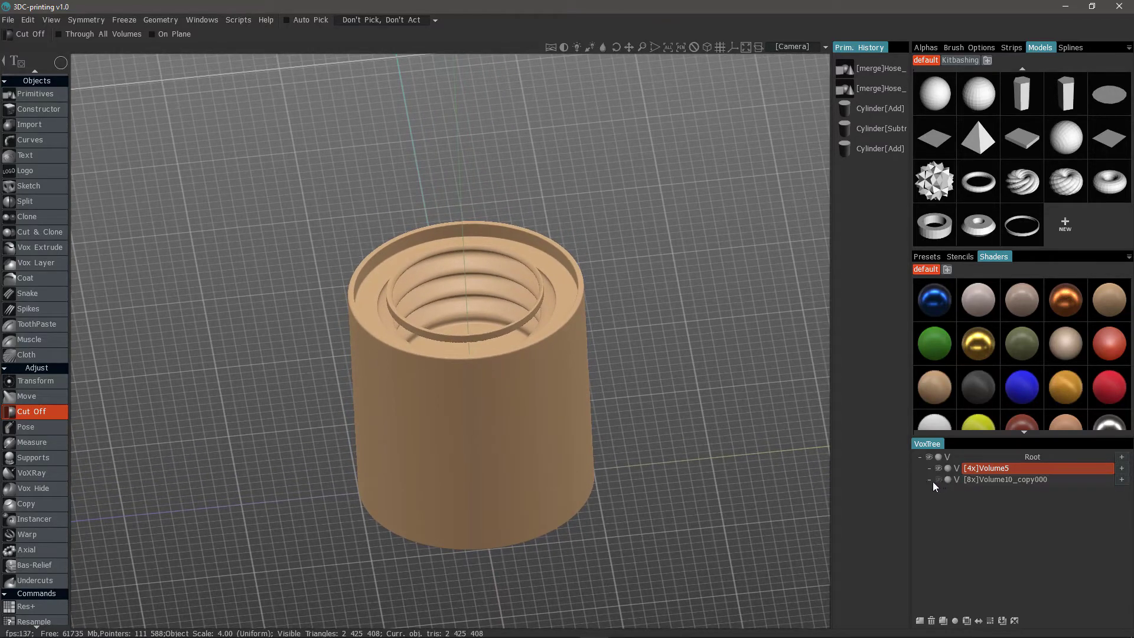
click(1013, 484)
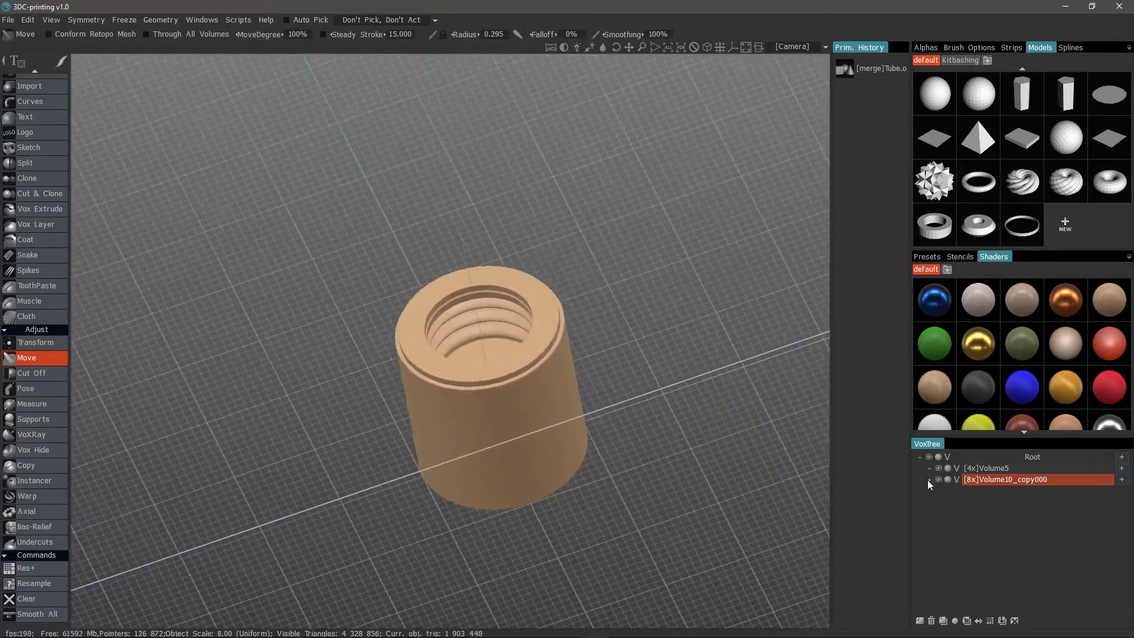
click(929, 479)
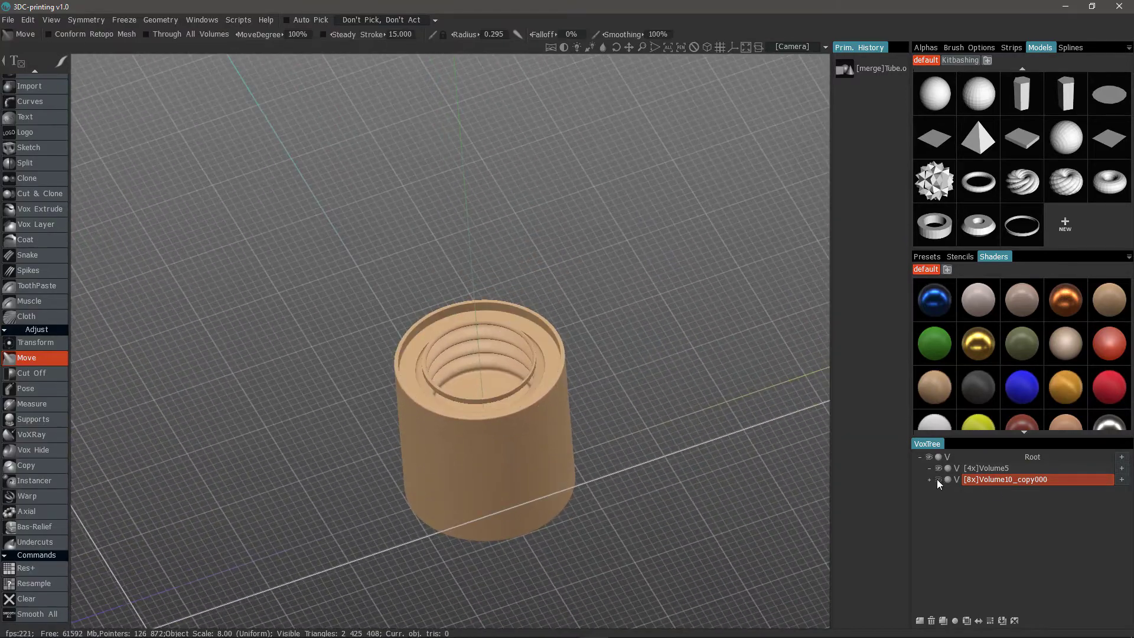
Transform the tube copy vertically down into the cylinder's recess, to a Y position of 18.150
click(43, 343)
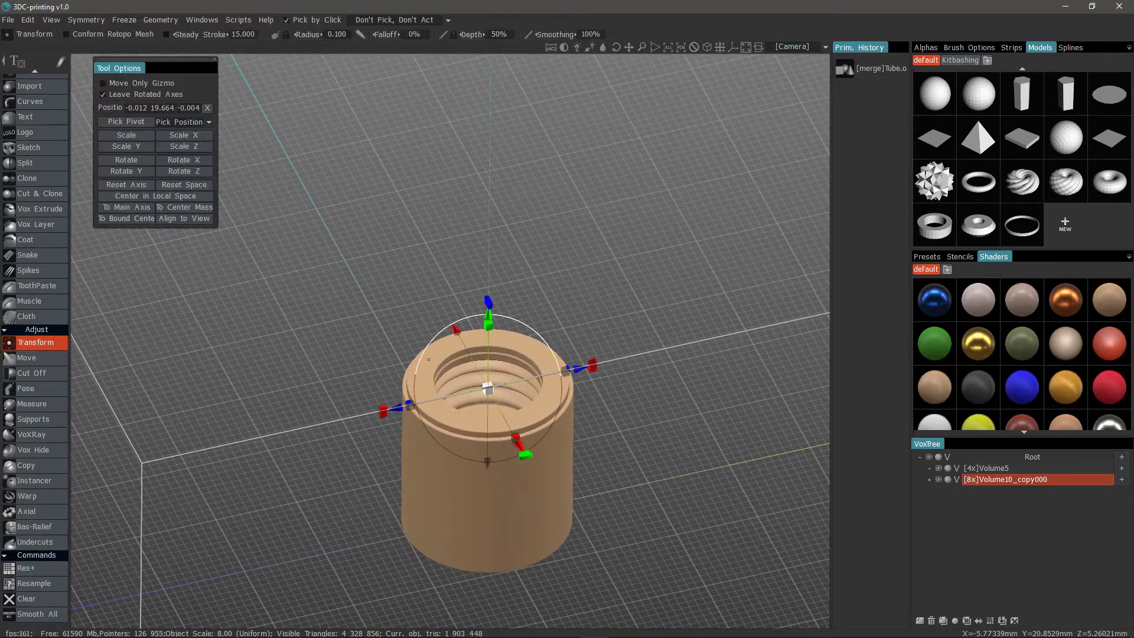
drag(492, 319, 620, 354)
alt+right_drag(620, 354, 591, 313)
alt+drag(590, 313, 631, 485)
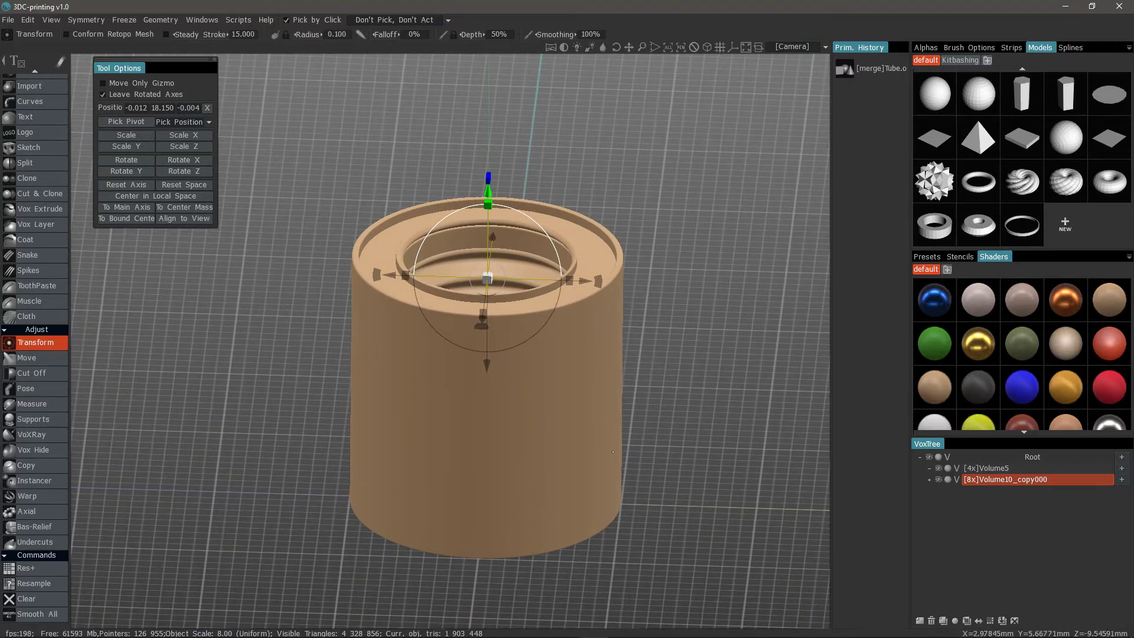
alt+drag(708, 379, 591, 390)
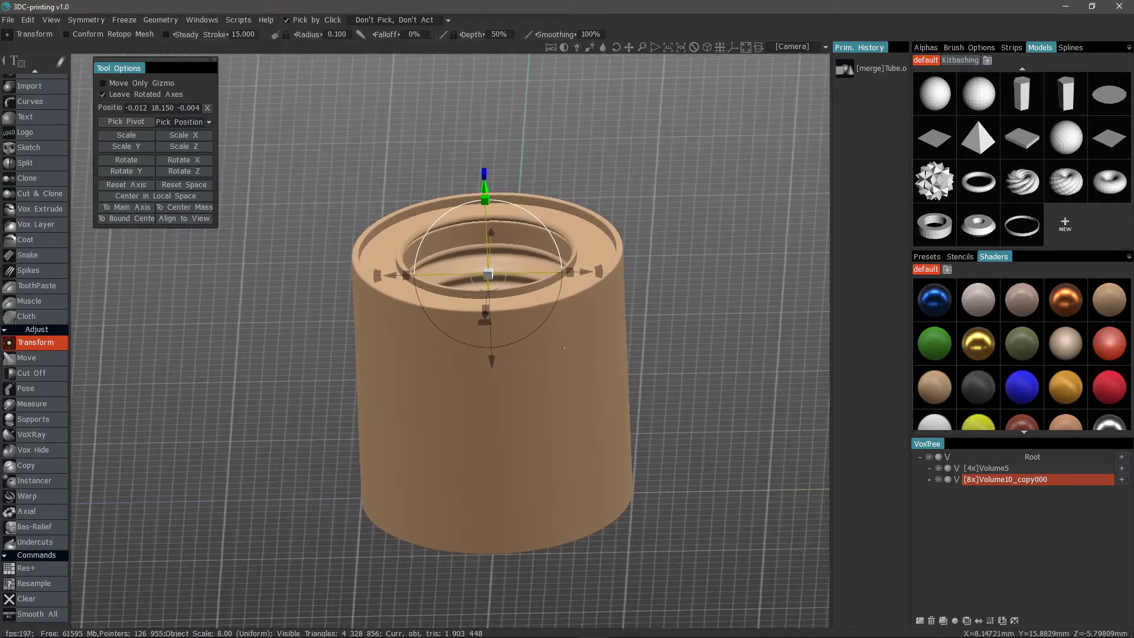
Create a new scene with Modeling In Surface Approach, starting from the cylinder primitive
click(7, 22)
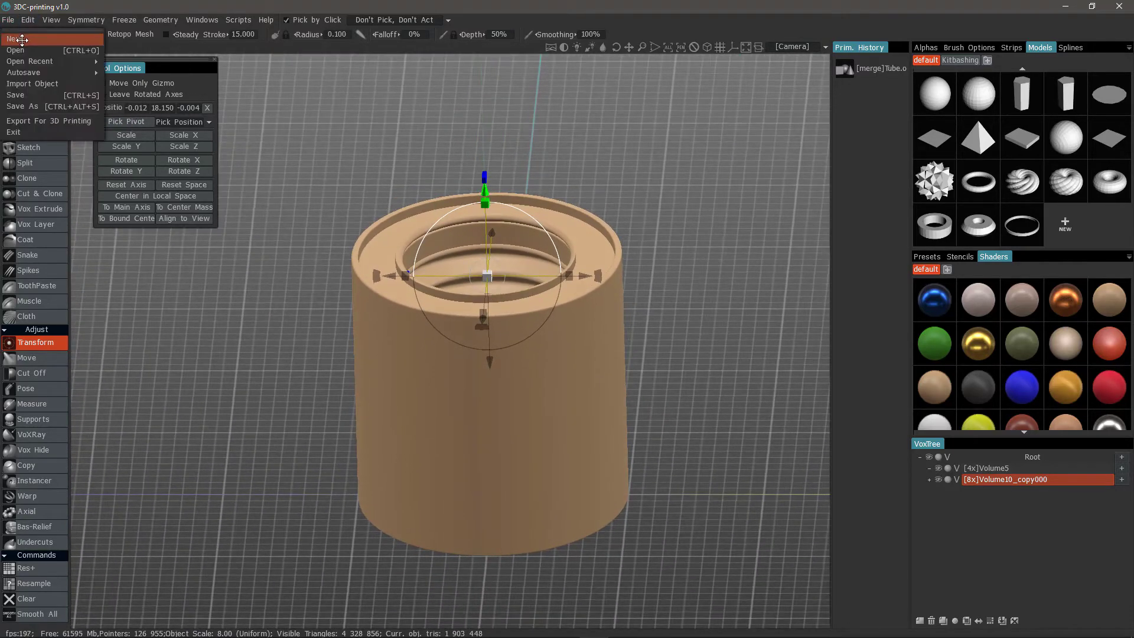
click(14, 38)
click(447, 360)
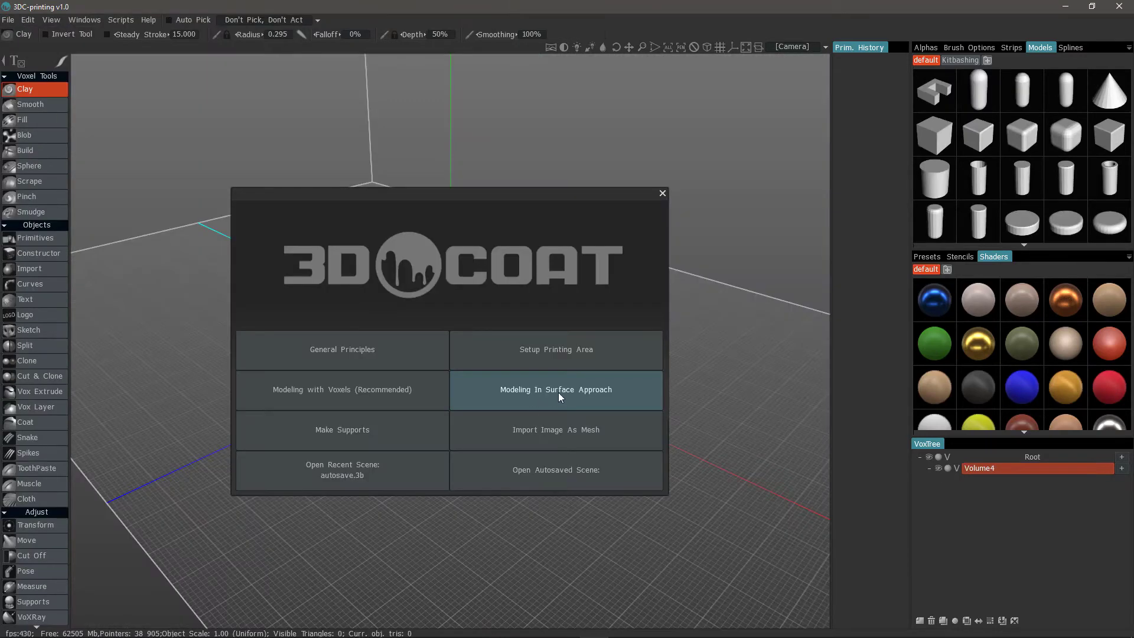
click(532, 392)
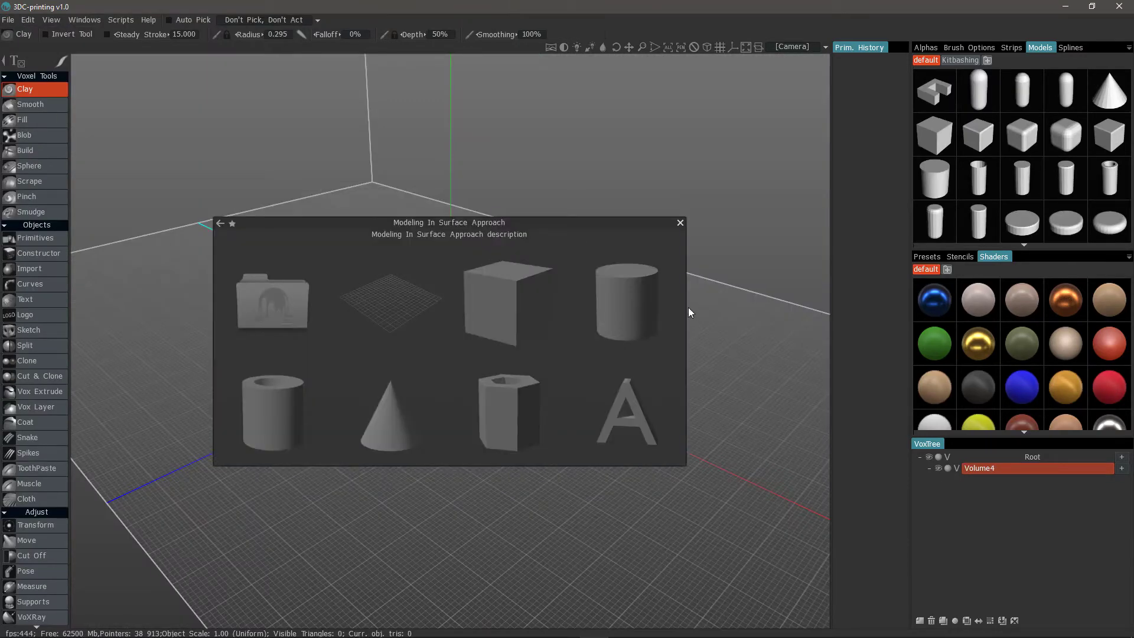
click(630, 307)
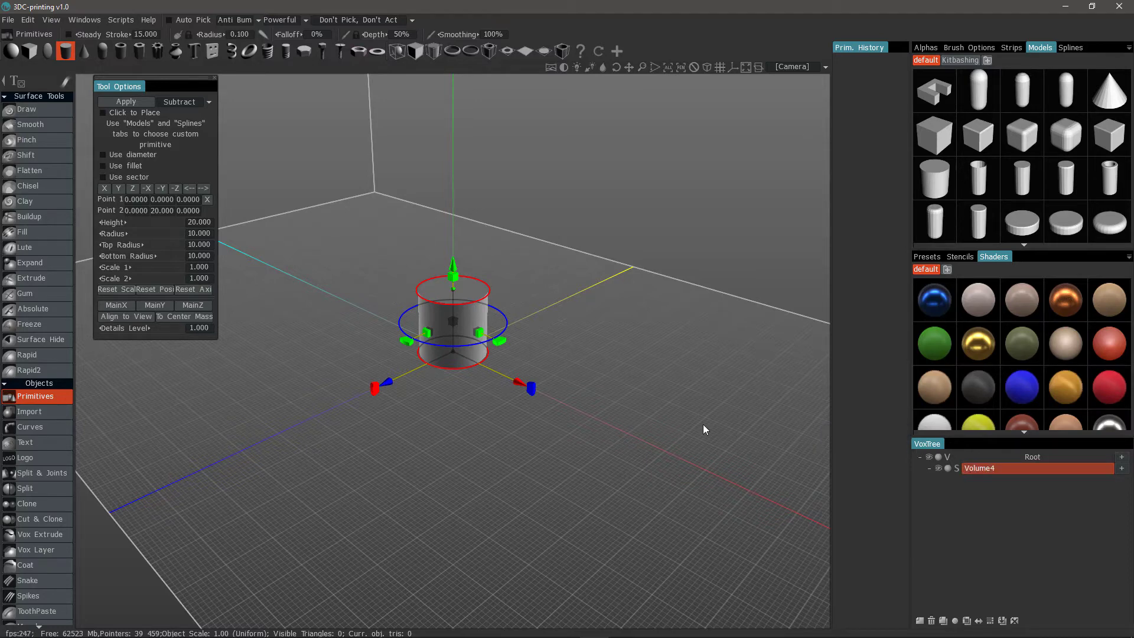
Set the primitive operation to Add and apply the cylinder with height 20 and radius 10 to Volume4
mouse_move(941, 126)
drag(630, 315, 447, 402)
scroll(461, 378, up, 8)
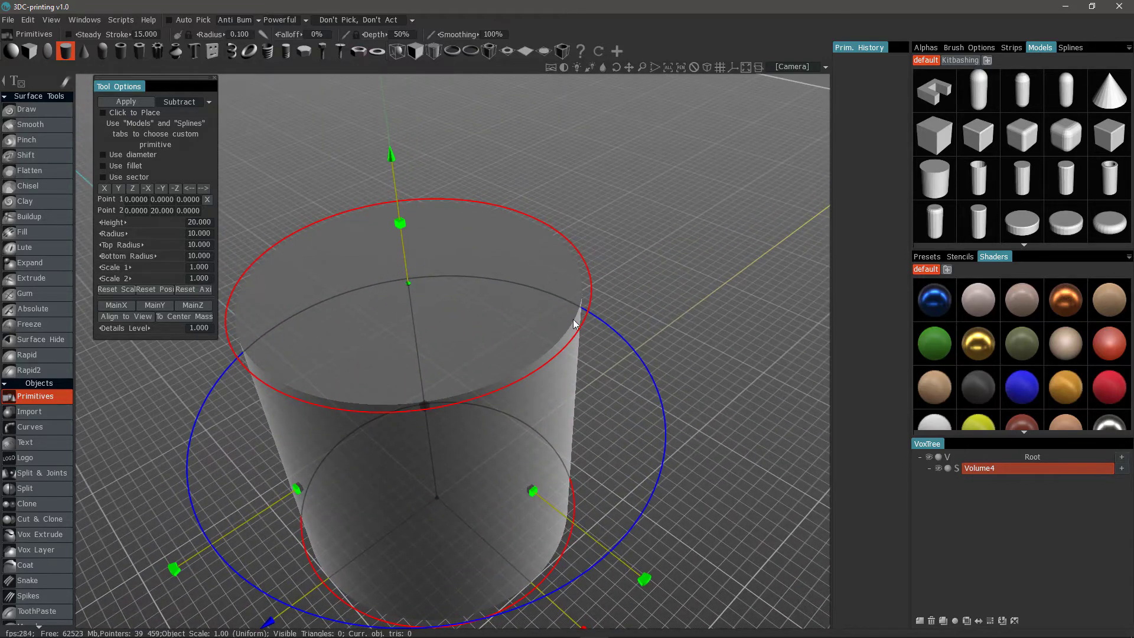
drag(286, 270, 276, 271)
scroll(278, 271, down, 3)
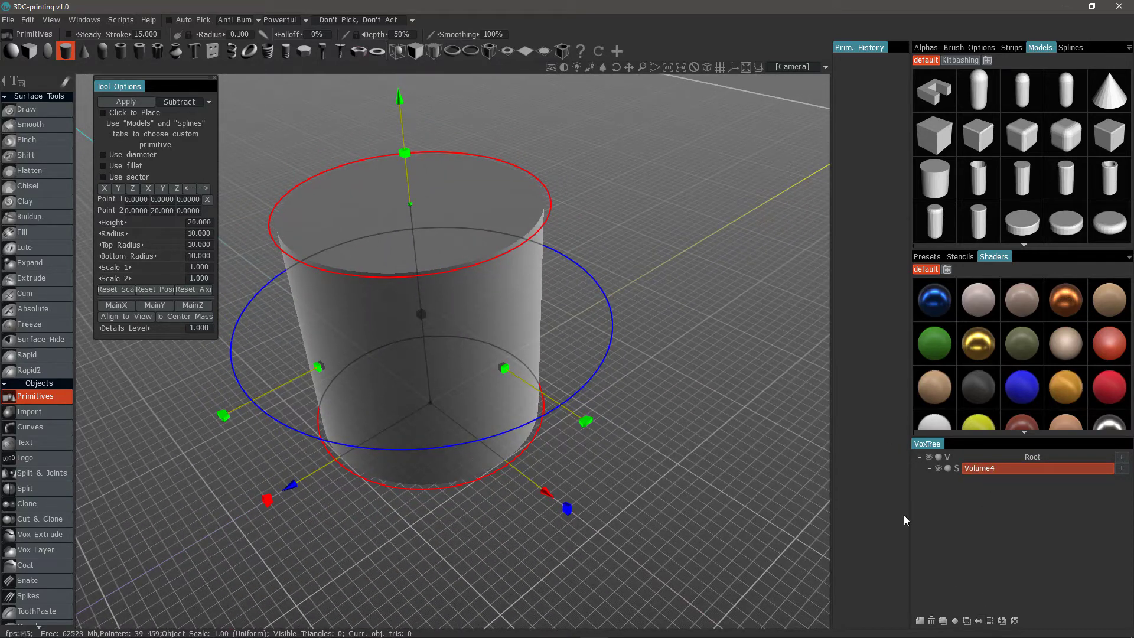
click(176, 104)
click(179, 120)
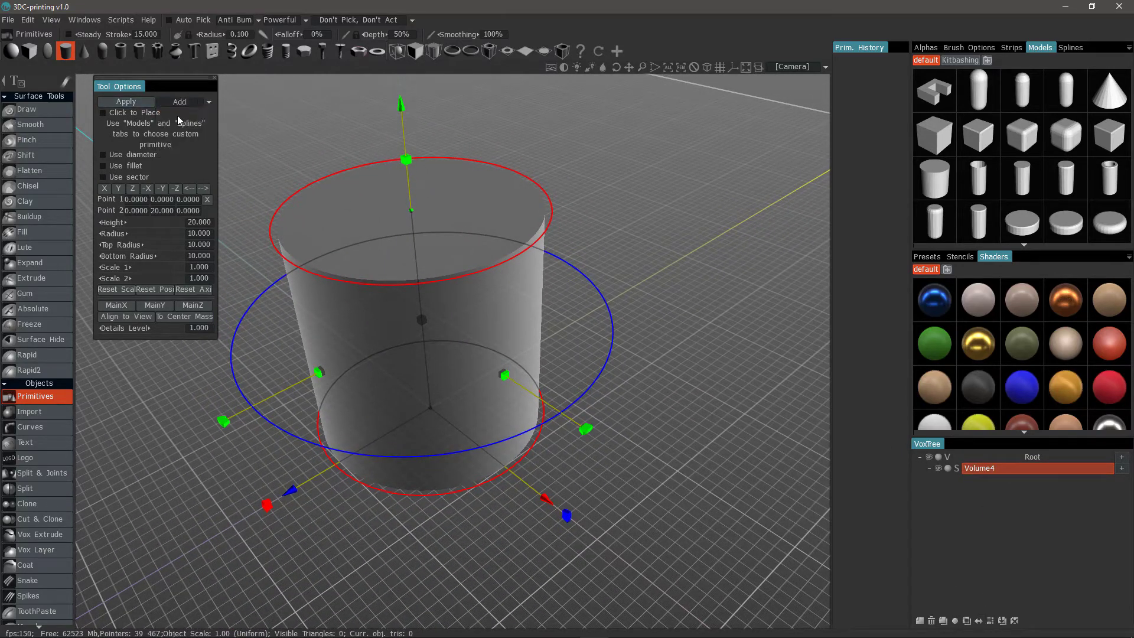
click(129, 104)
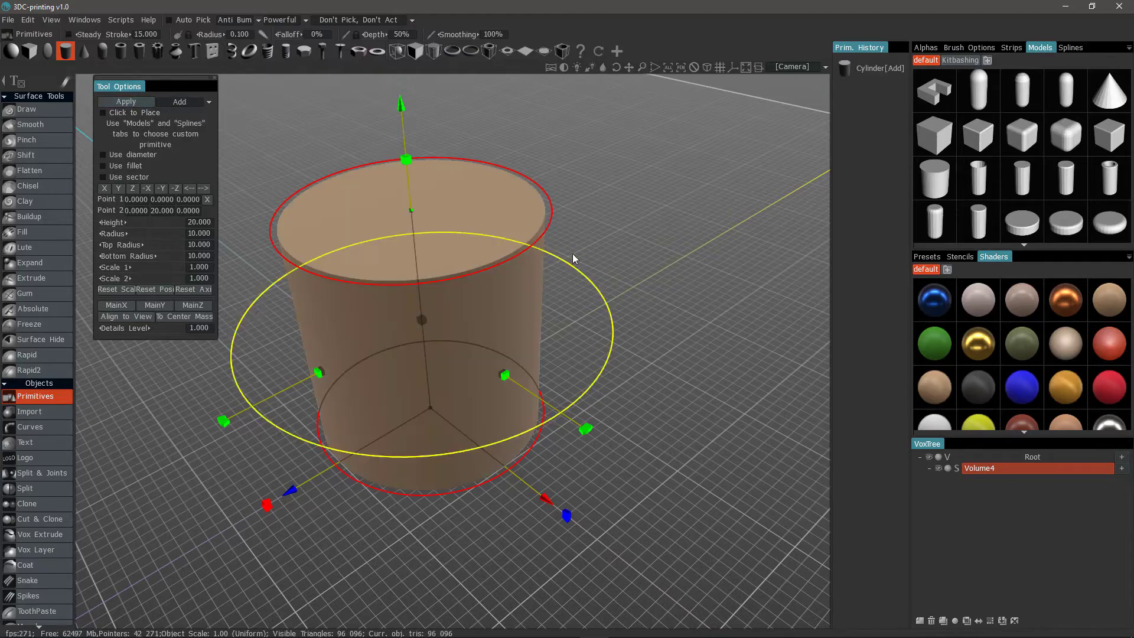
Switch to the Draw tool and display the wireframe to examine the cylinder's surface mesh up close
click(45, 111)
key(w)
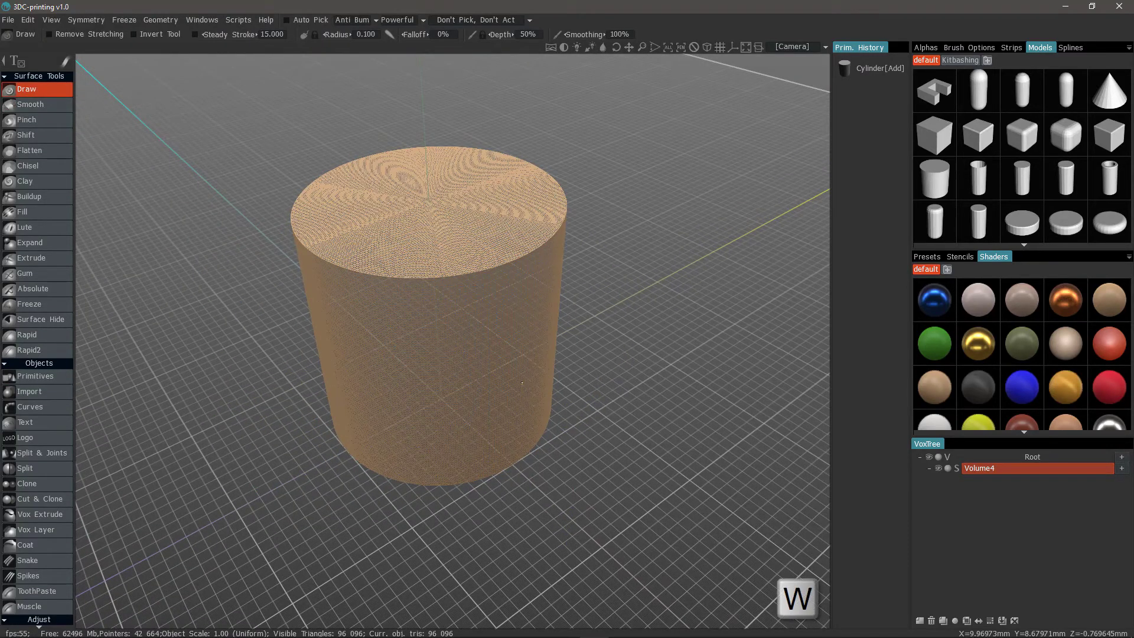
scroll(531, 390, up, 3)
scroll(537, 391, up, 2)
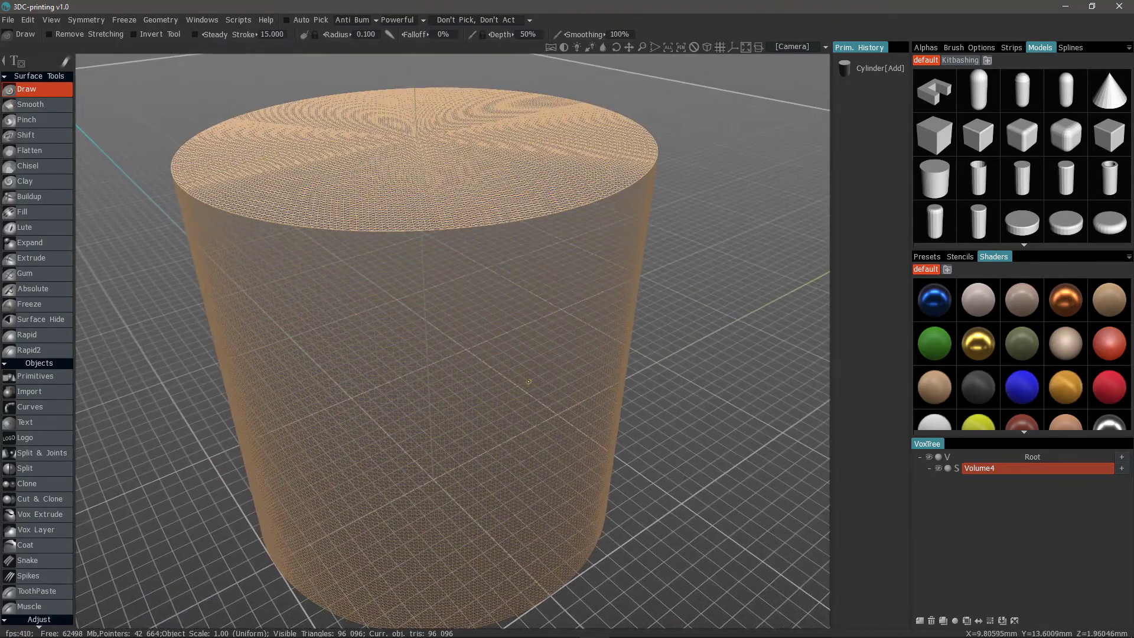
Examine the triangle mesh along the cylinder's top edge up close, and hide the wireframe
scroll(531, 380, up, 4)
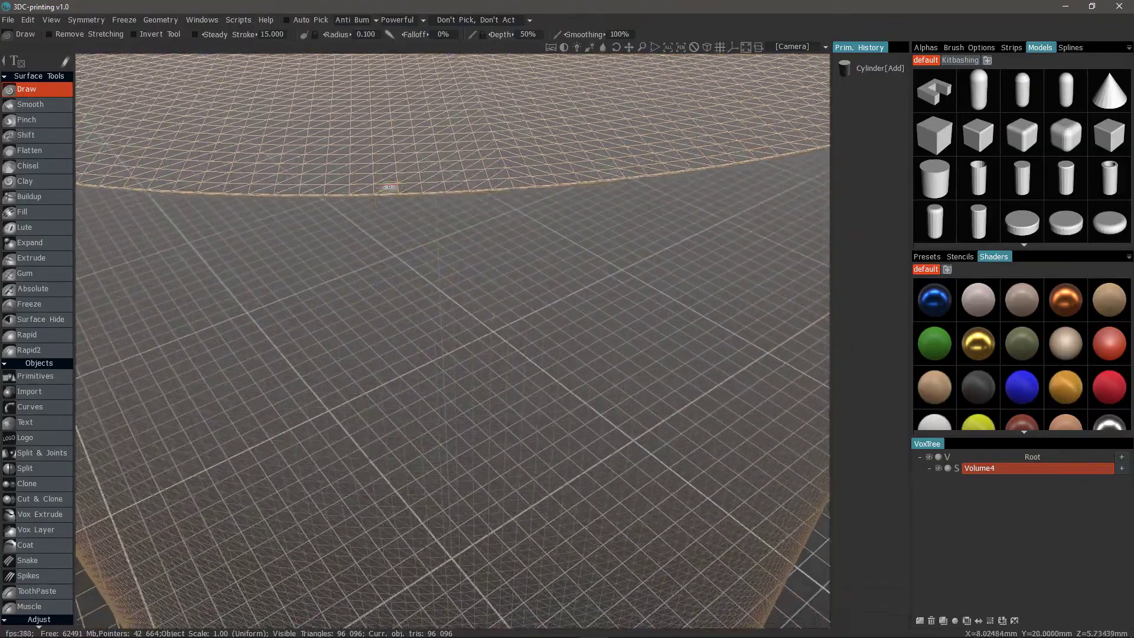
scroll(425, 190, up, 2)
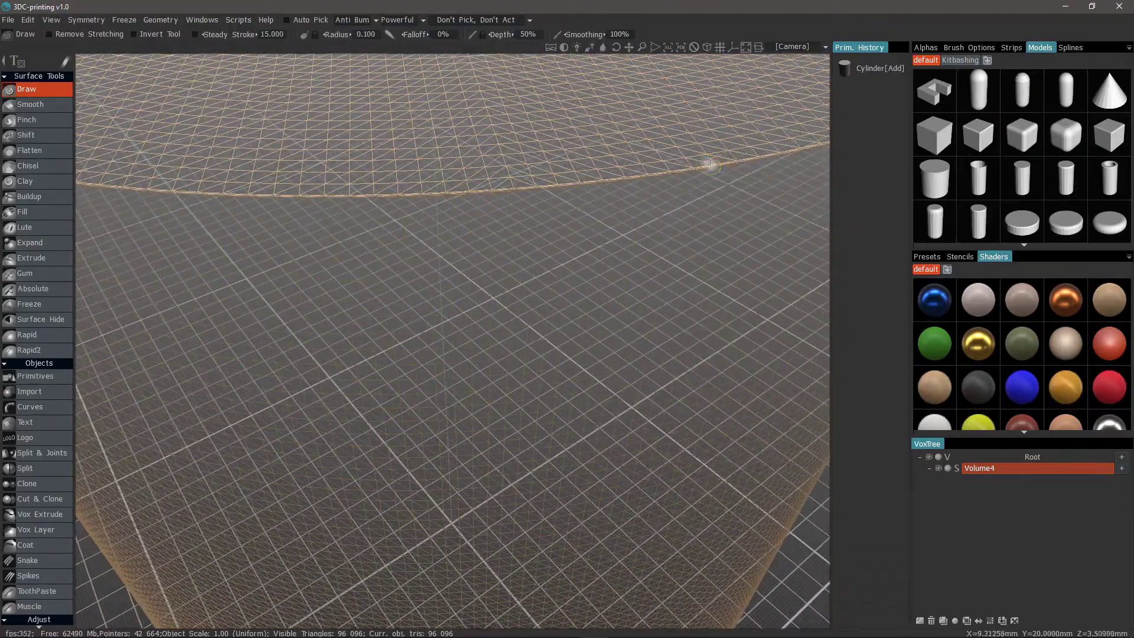
scroll(415, 197, down, 3)
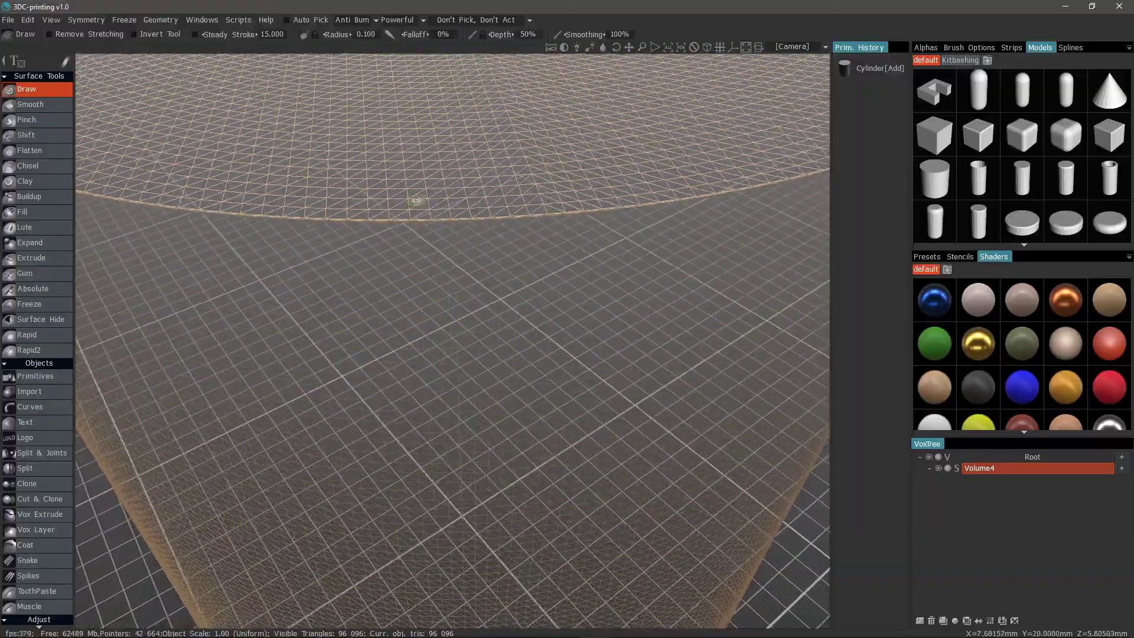
alt+drag(336, 222, 410, 244)
alt+drag(501, 220, 325, 256)
scroll(380, 245, down, 5)
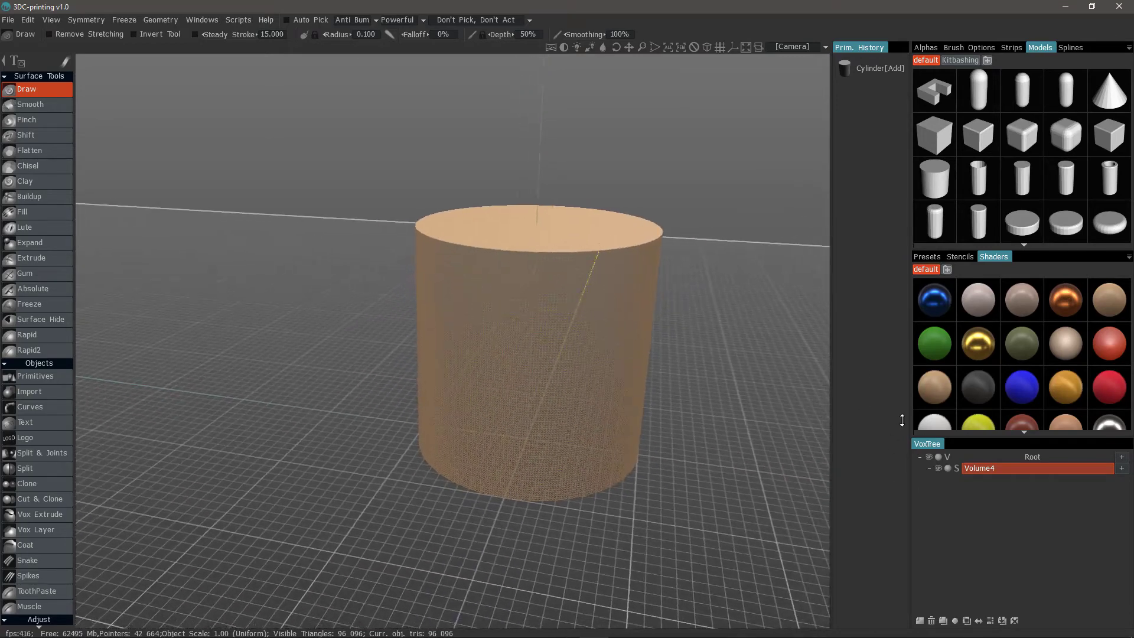
key(w)
key(w)
alt+drag(768, 354, 870, 90)
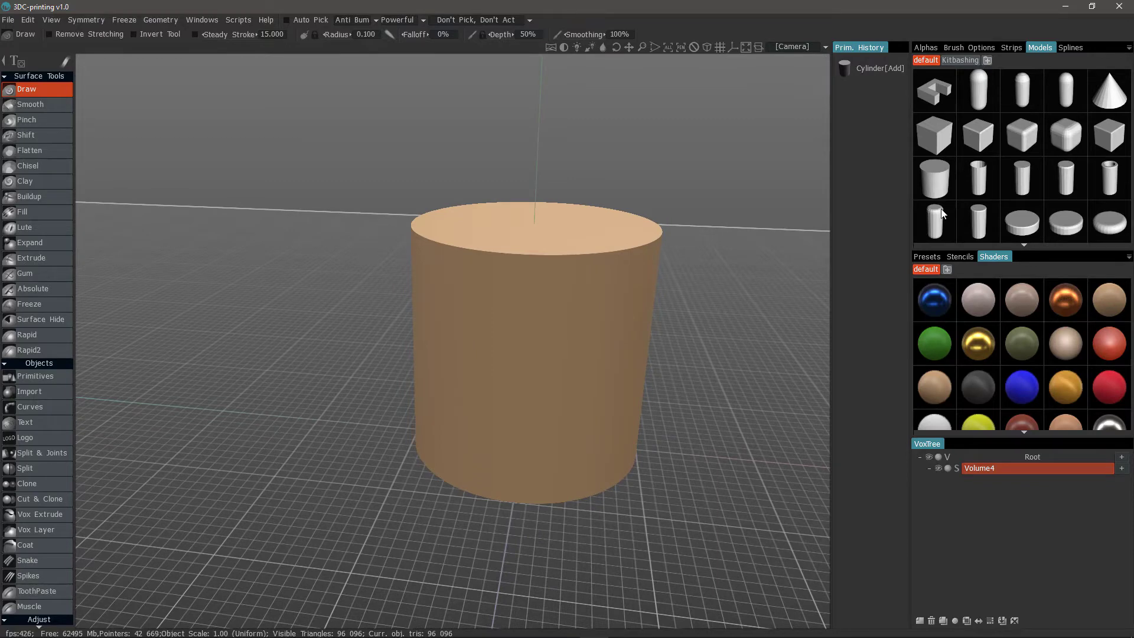
Import the disc model at Y position 20.163 on the cylinder's top, enlarge it almost to the rim and subtract it
scroll(942, 213, down, 3)
click(983, 167)
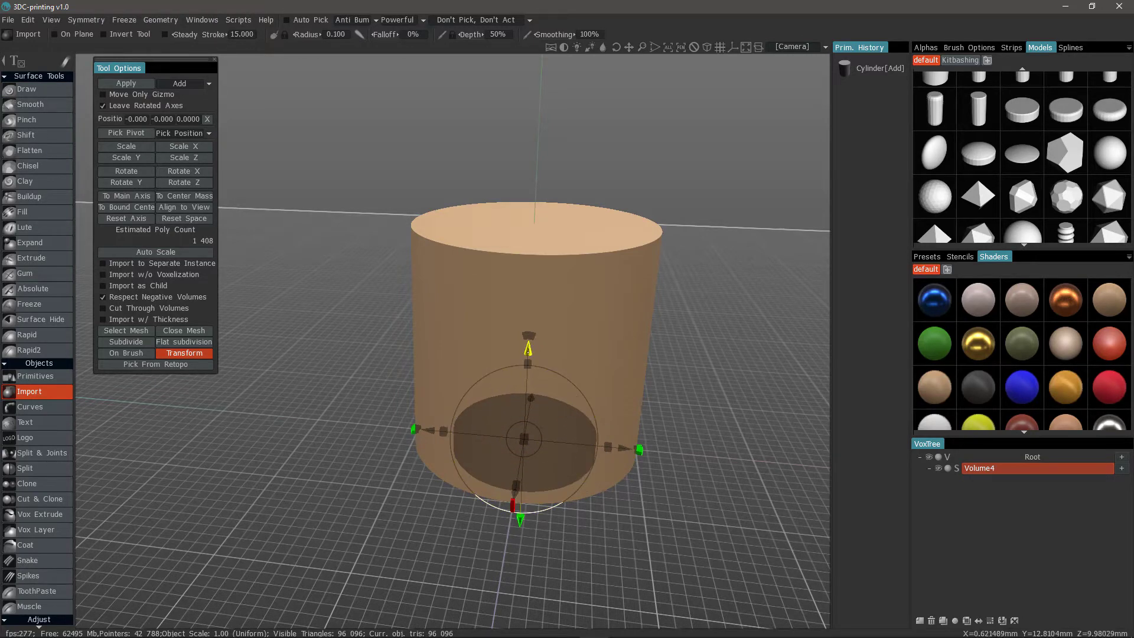
drag(528, 348, 609, 110)
drag(539, 138, 533, 266)
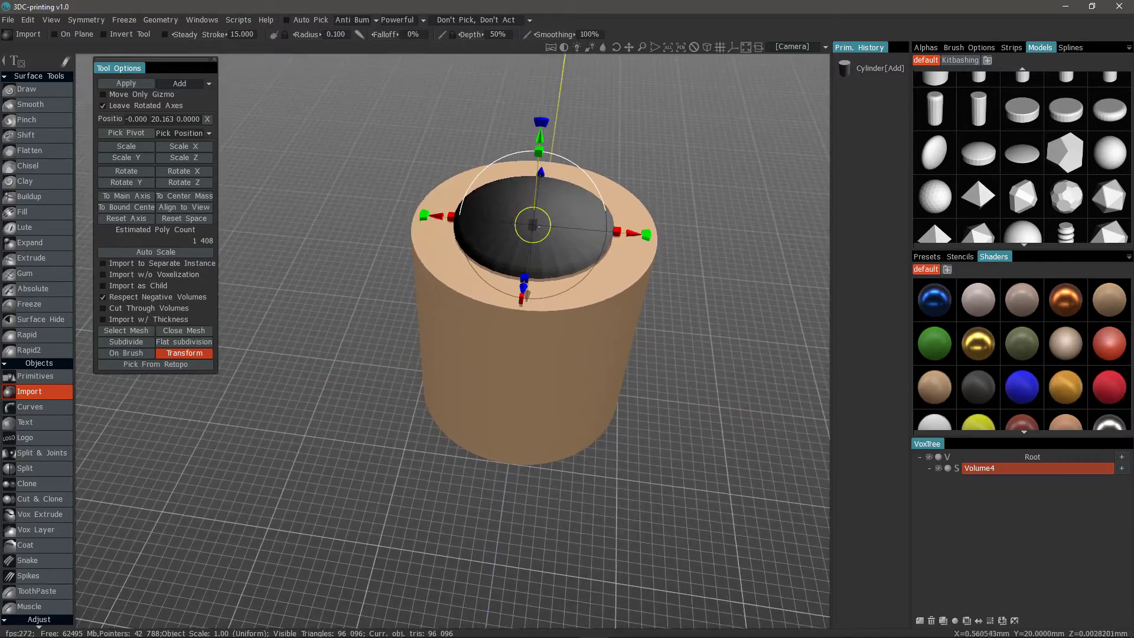
drag(532, 223, 550, 226)
mouse_move(649, 271)
alt+mouse_down()
mouse_move(756, 328)
mouse_move(728, 318)
mouse_move(767, 409)
alt+mouse_up()
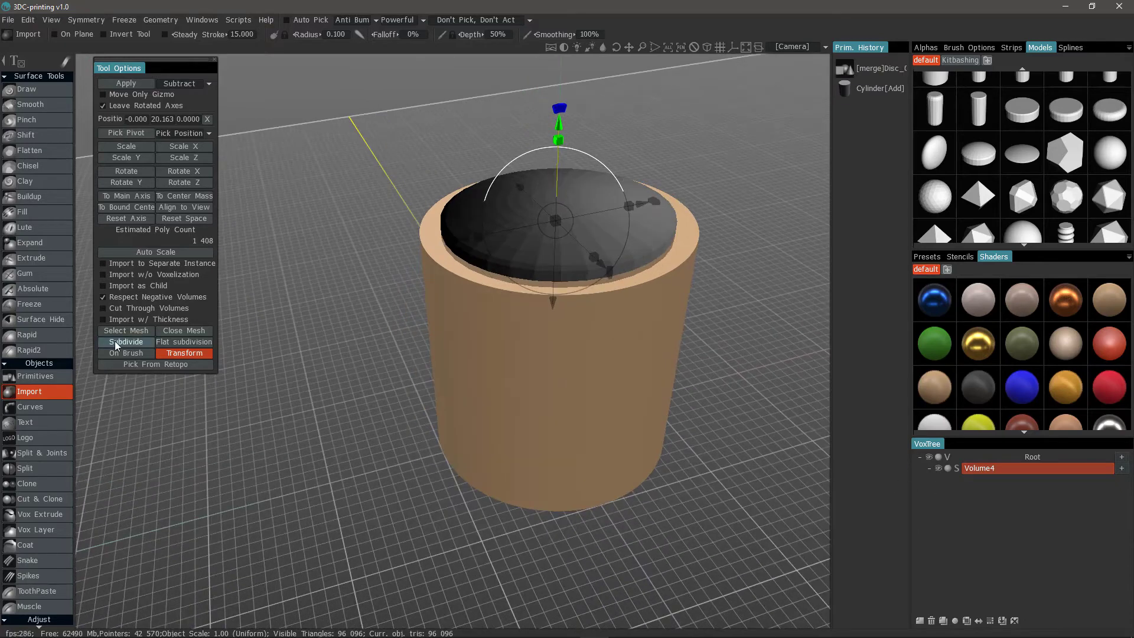
Subdivide the disc mesh twice and subtract the smoother disc from the cylinder's top
click(129, 342)
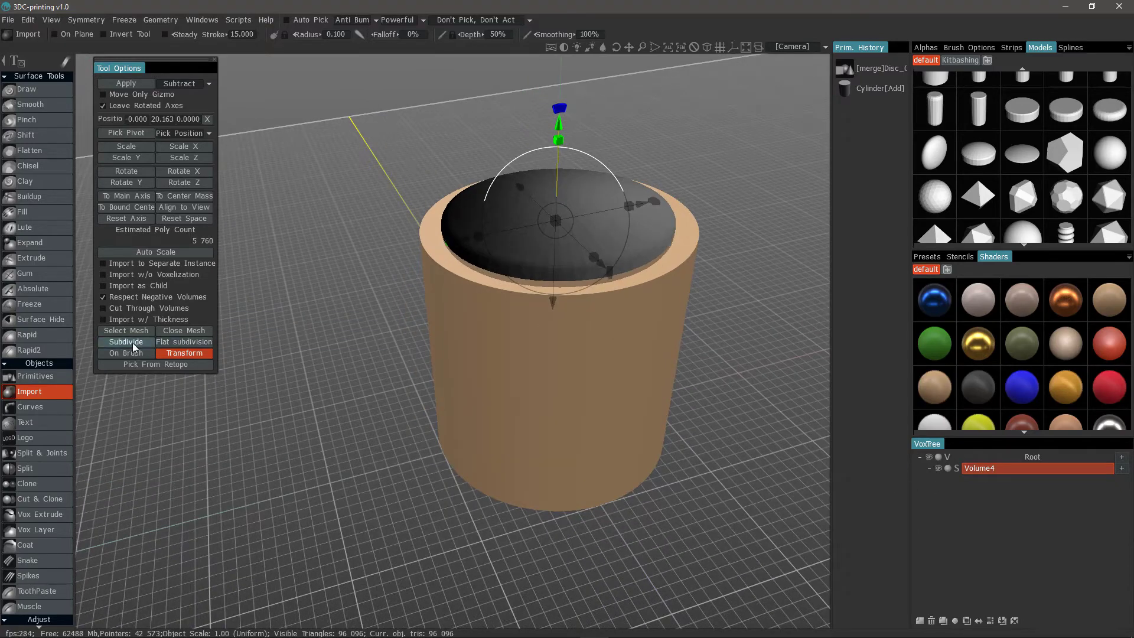
click(126, 342)
click(136, 80)
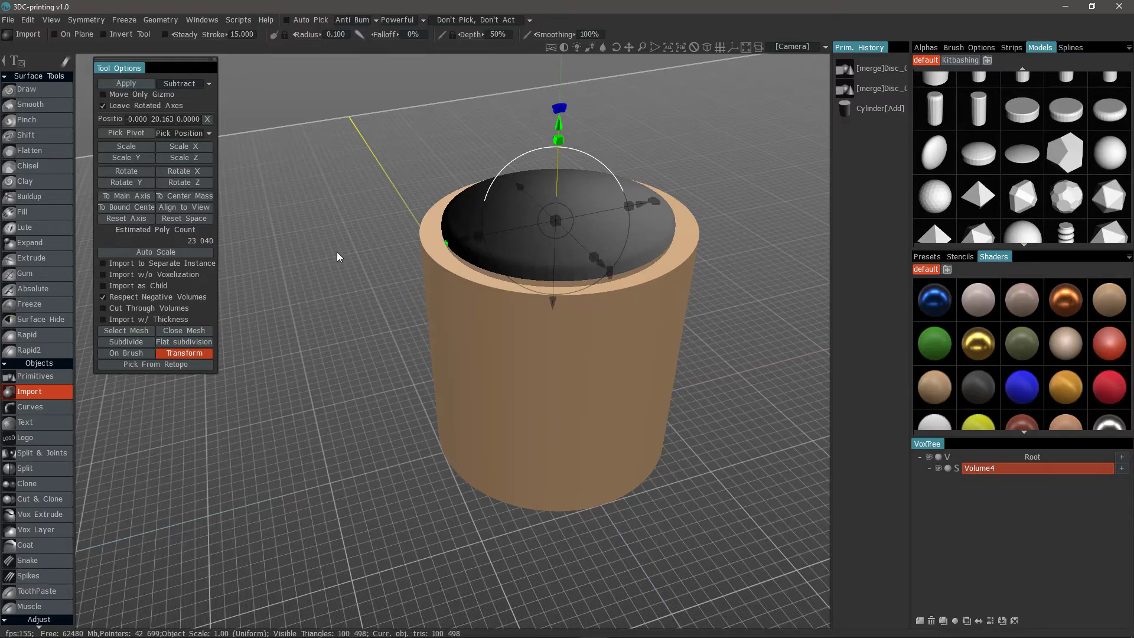
click(26, 89)
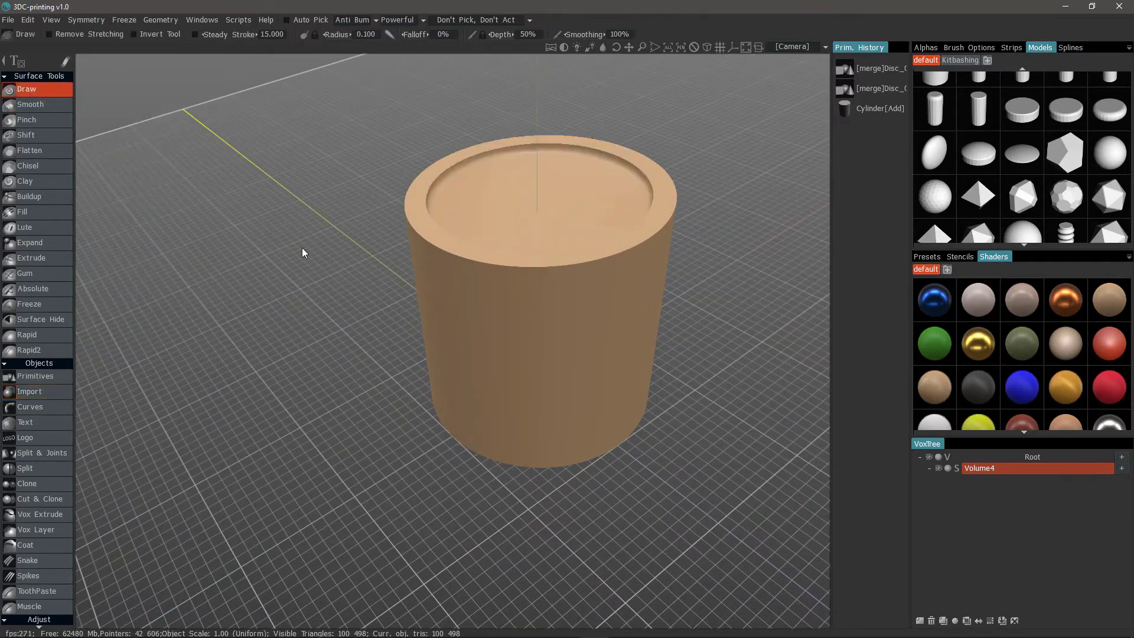
mouse_move(302, 247)
mouse_down()
mouse_move(359, 256)
mouse_move(346, 257)
mouse_up()
scroll(347, 260, up, 3)
drag(457, 261, 628, 259)
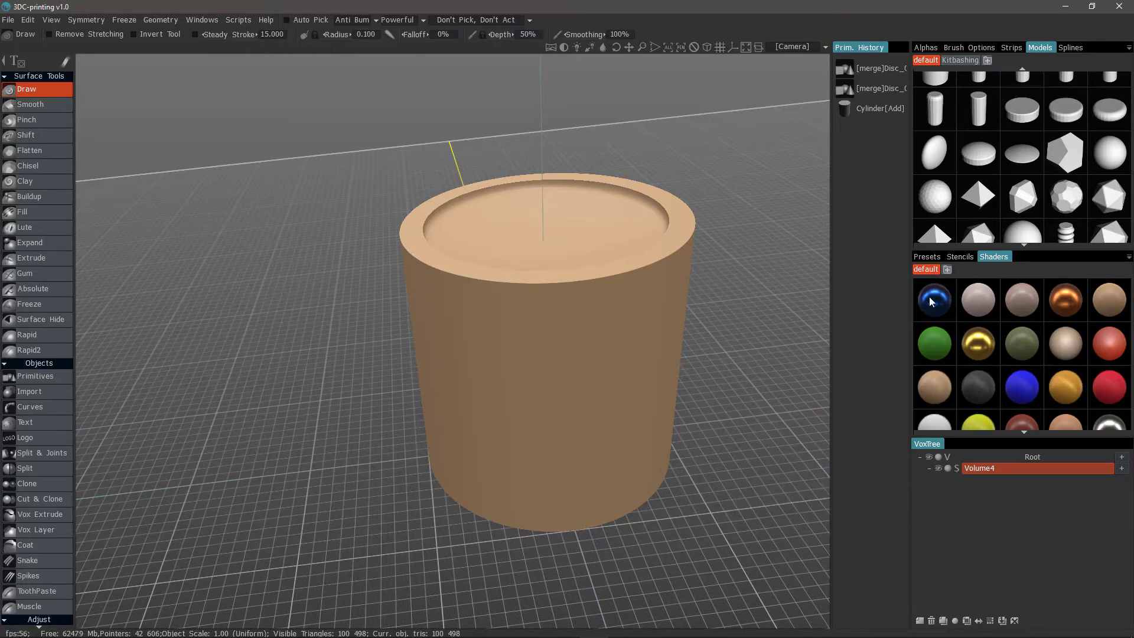
Start a sphere primitive and move it vertically to Y position 19.535 at the cylinder's top
click(35, 376)
click(10, 52)
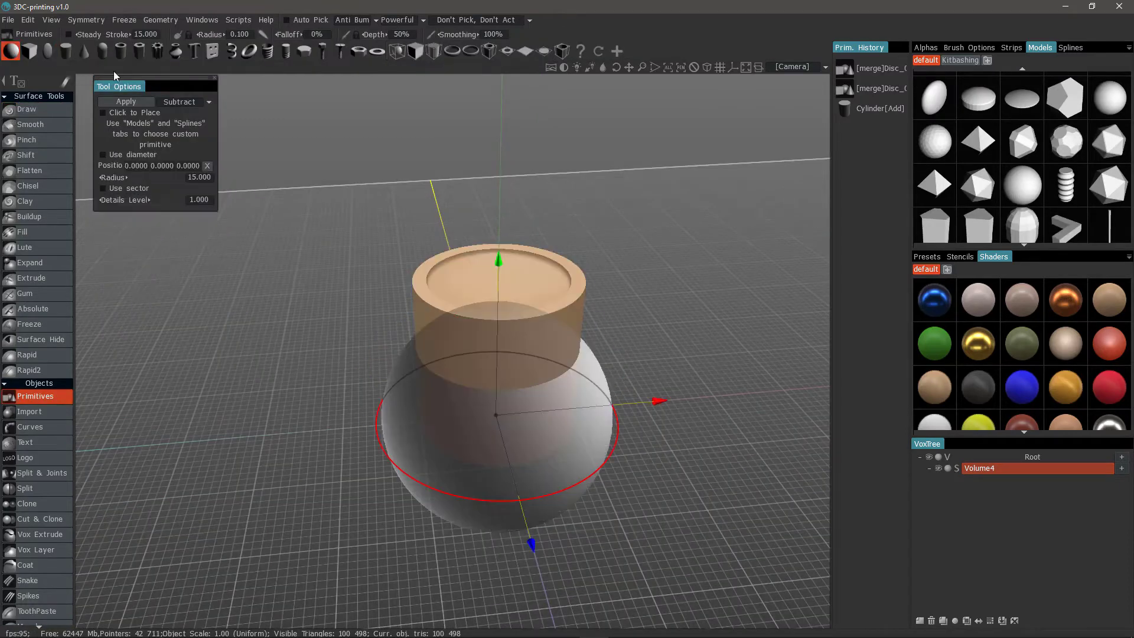
drag(499, 260, 505, 101)
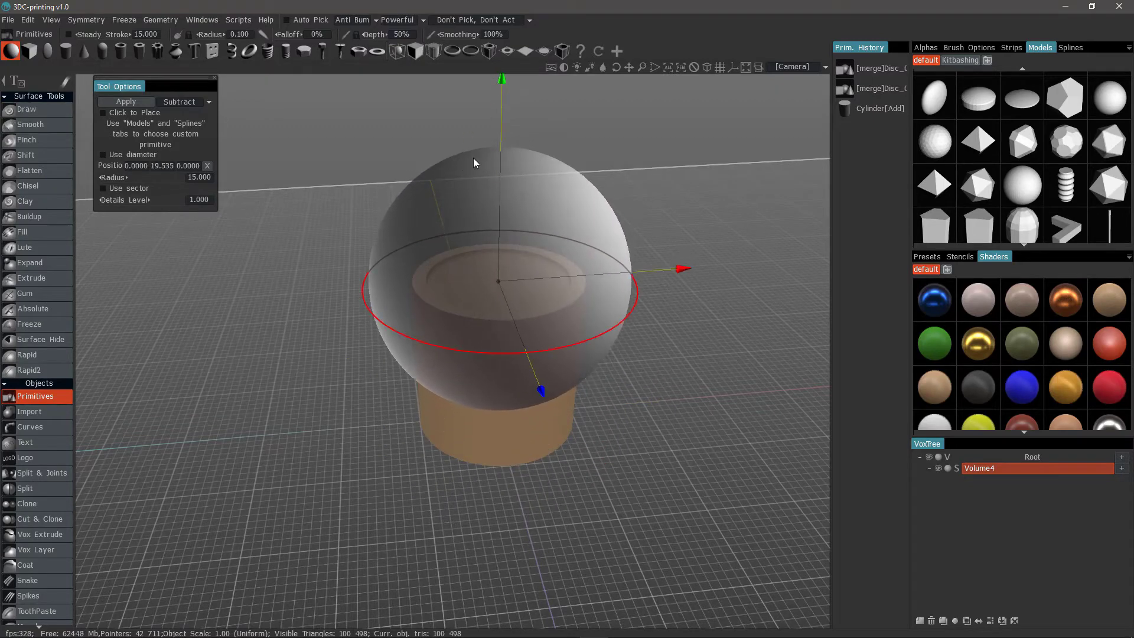
Shrink the sphere to radius 6.932 and subtract it from the cylinder's recessed top
drag(626, 322, 555, 306)
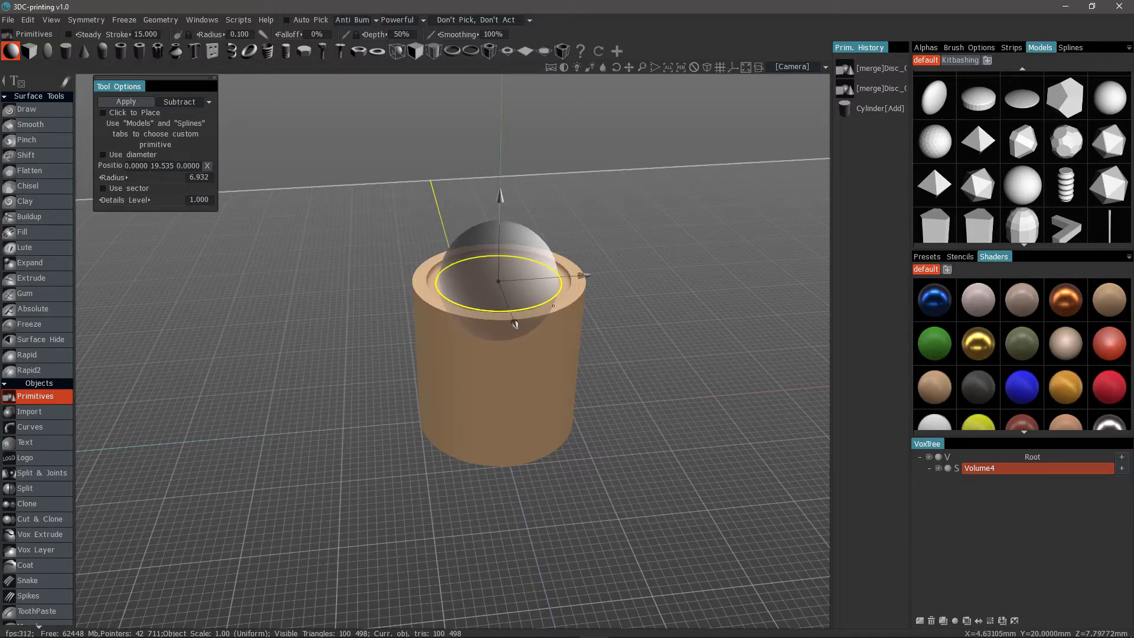
click(125, 103)
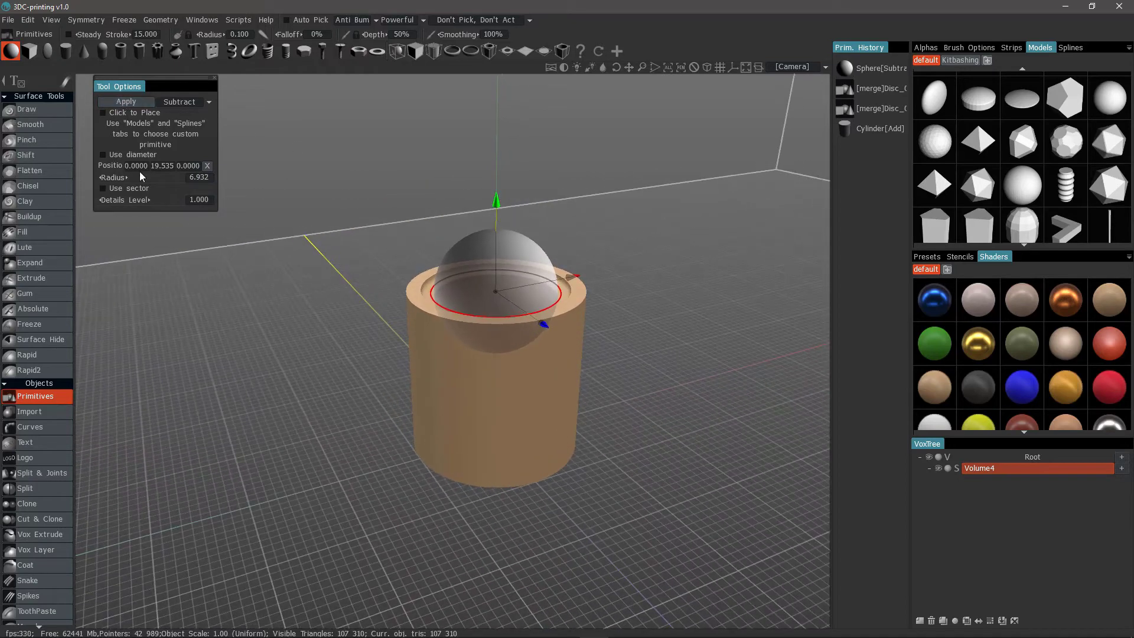
click(26, 109)
alt+drag(515, 203, 507, 254)
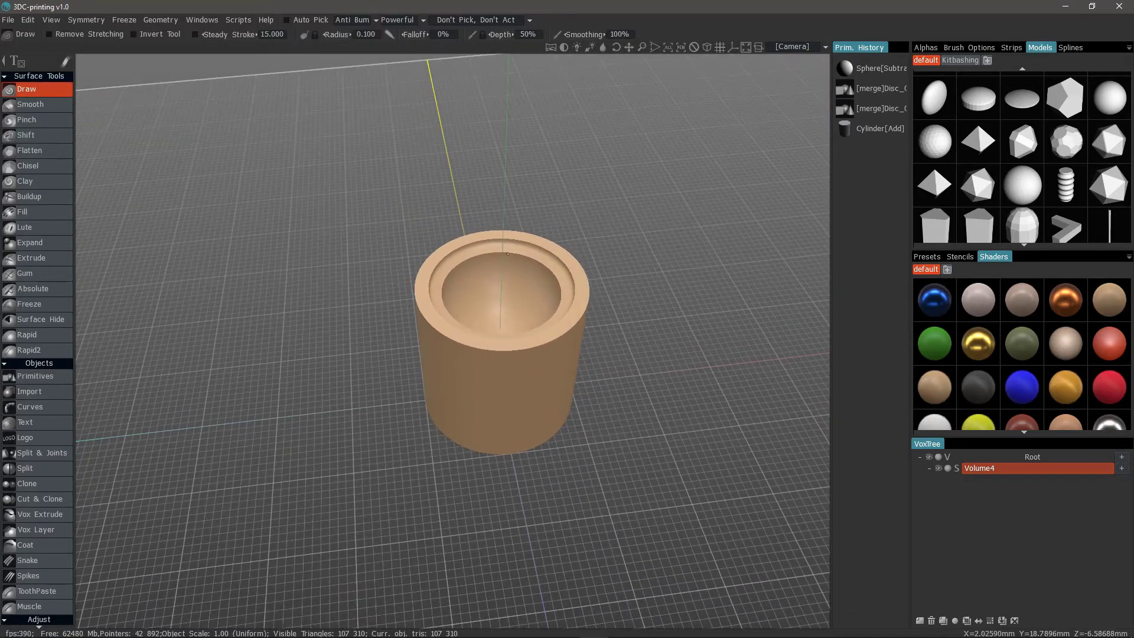
Undo the sphere subtraction and apply the same sphere to Volume4 with the Add operation
key(ctrl+z)
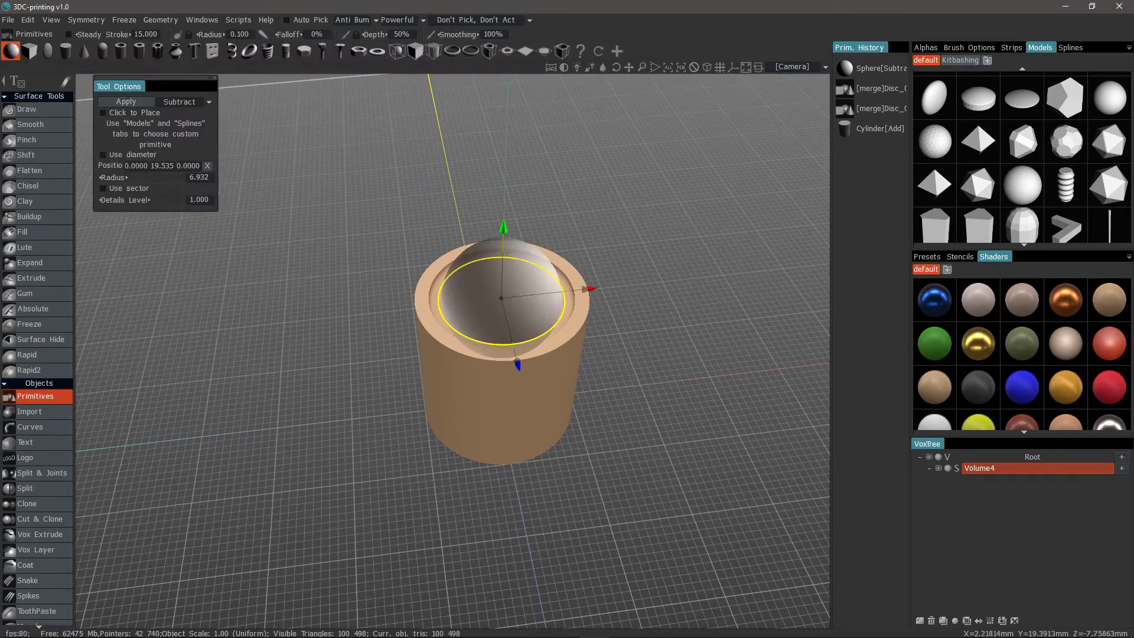
click(178, 105)
click(171, 116)
click(126, 105)
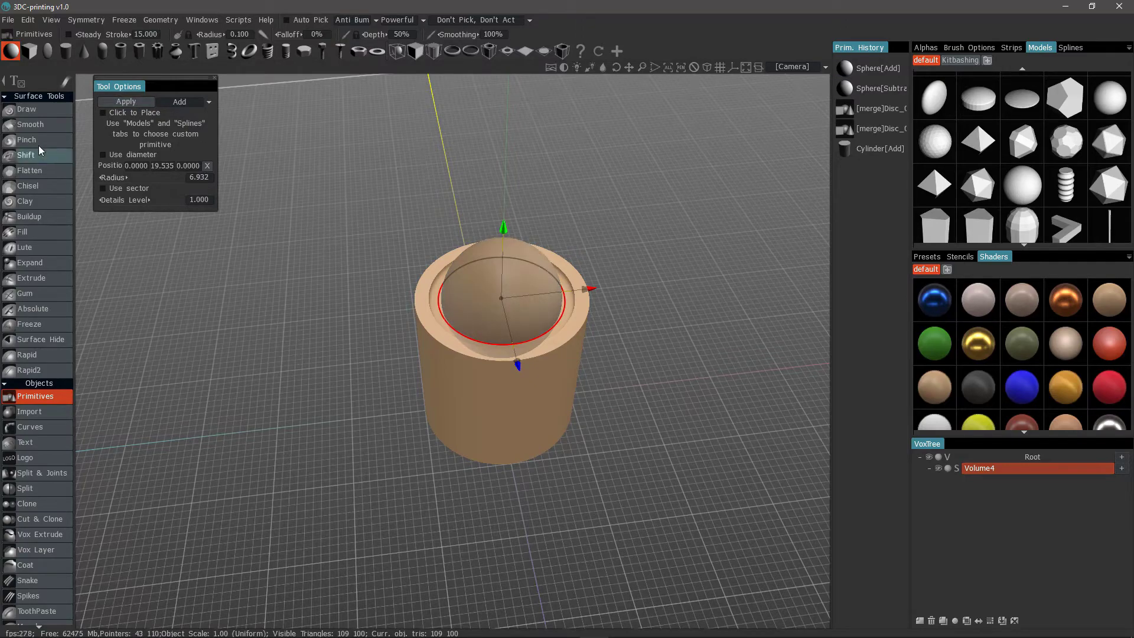
click(27, 110)
scroll(389, 226, up, 5)
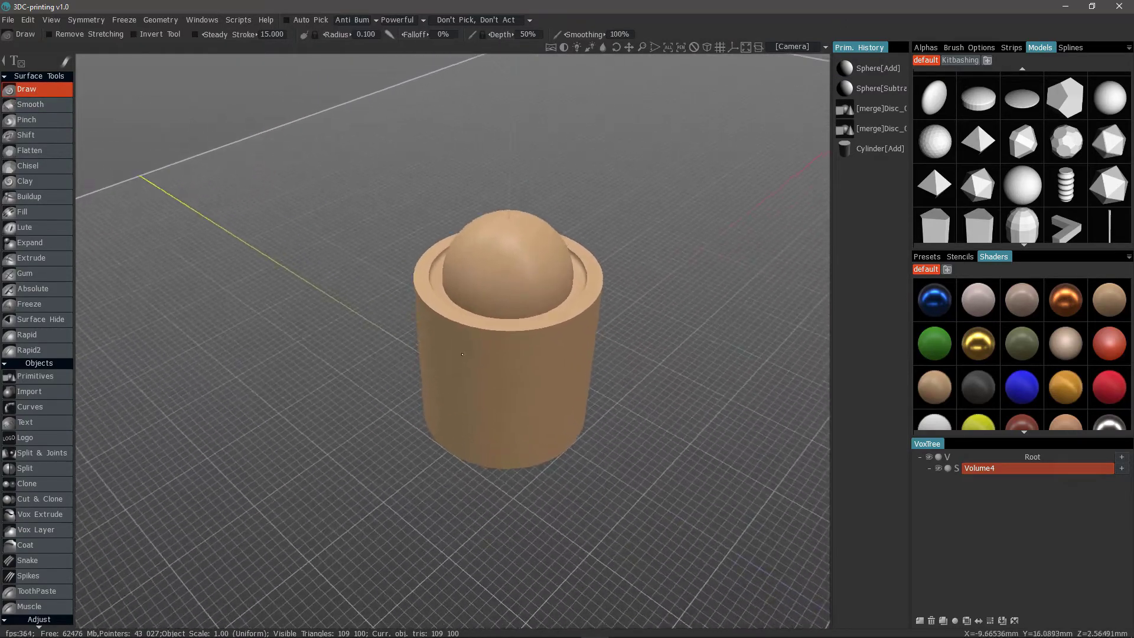
alt+drag(332, 242, 518, 254)
Import the twisted torus model, raise it to Y position 26.229 and scale it down on top of the sphere
scroll(518, 254, down, 3)
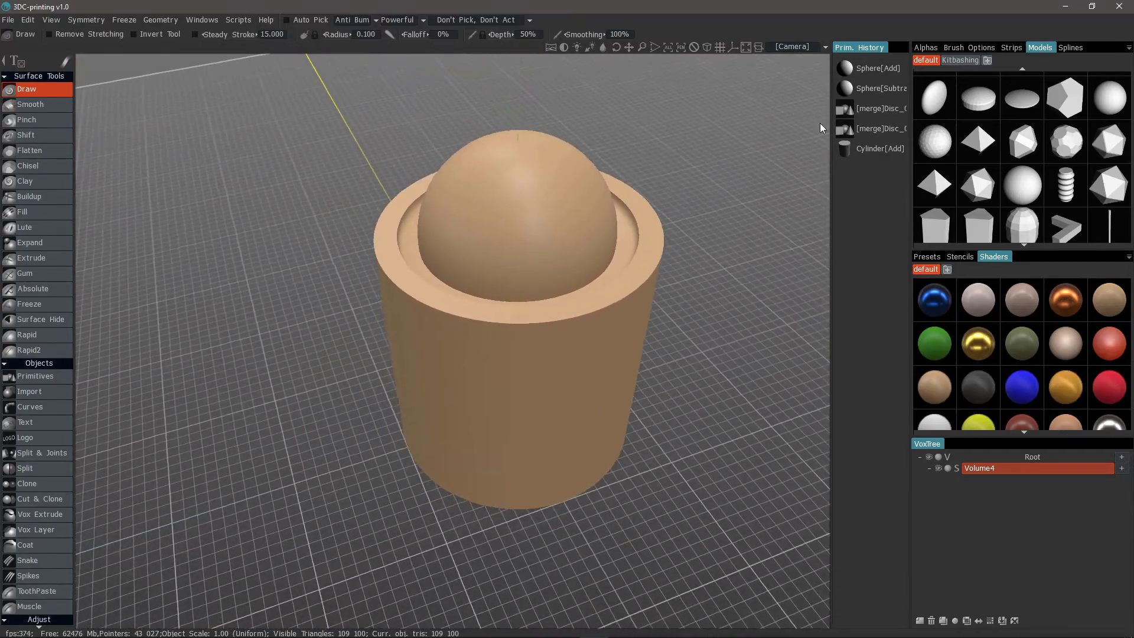
scroll(967, 205, down, 2)
scroll(975, 159, down, 1)
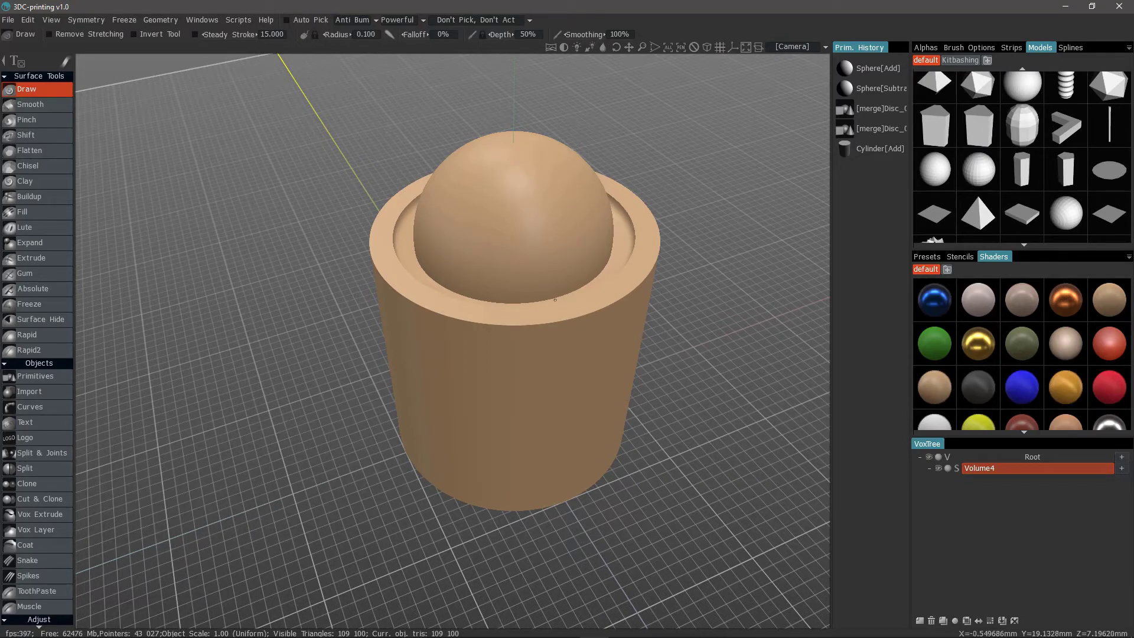
alt+drag(519, 271, 555, 273)
scroll(965, 178, down, 2)
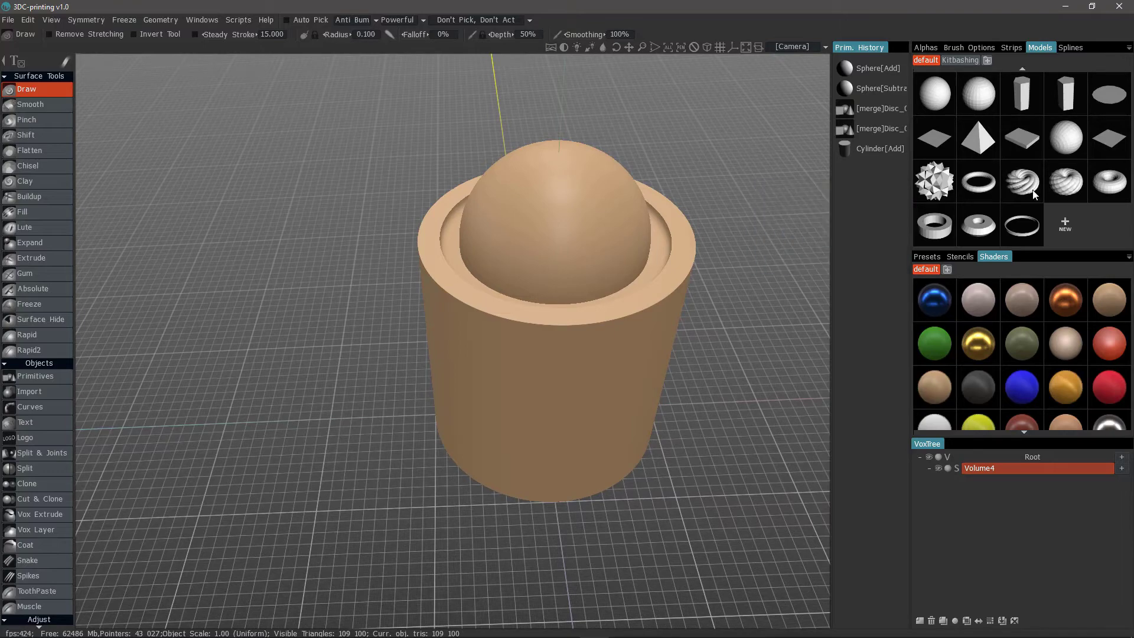
click(1034, 194)
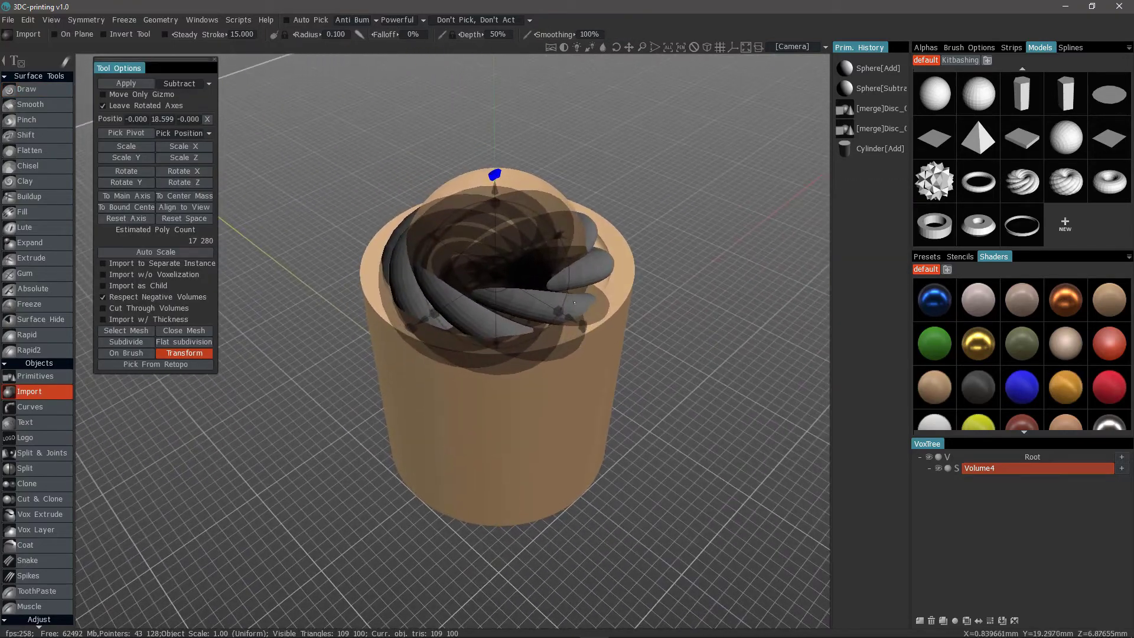
drag(495, 174, 495, 90)
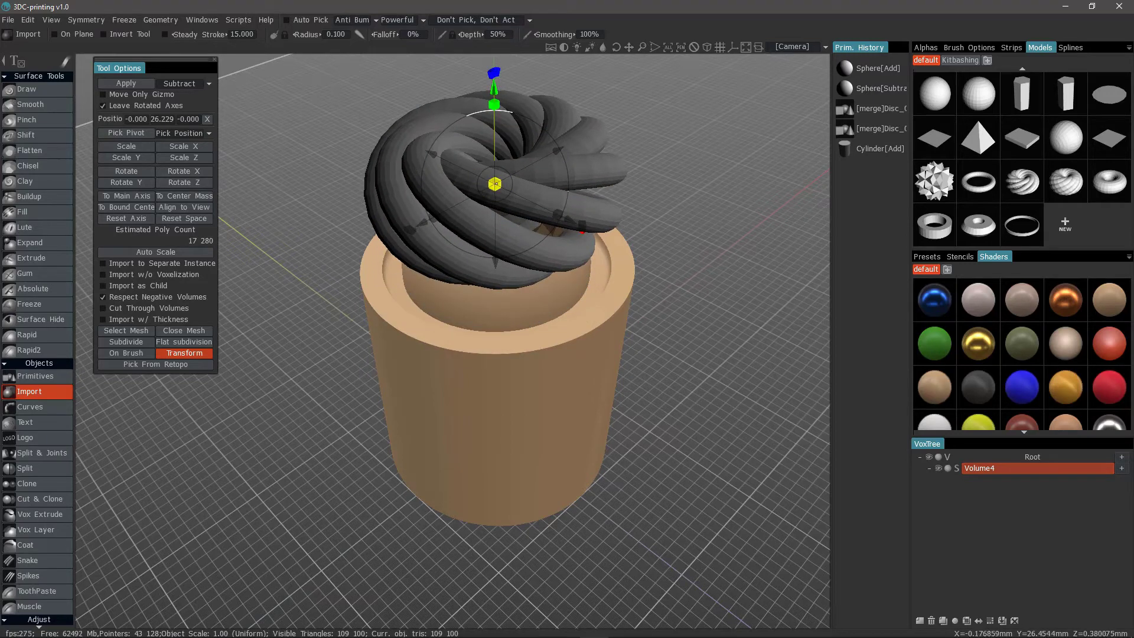
drag(495, 184, 450, 183)
middle_drag(450, 182, 520, 174)
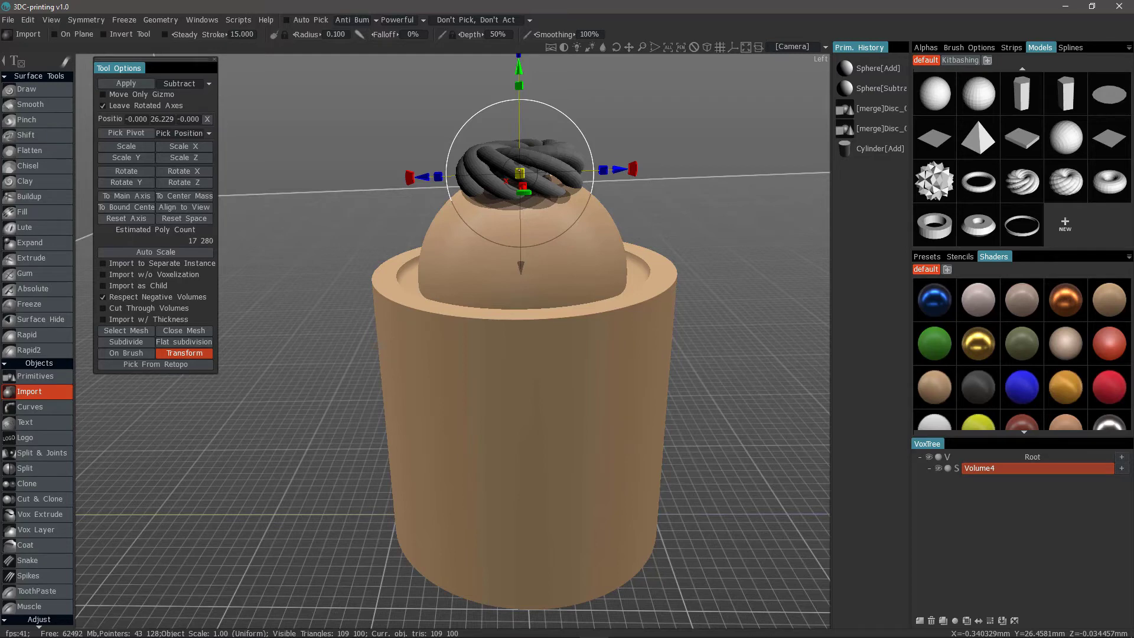
drag(414, 225, 331, 195)
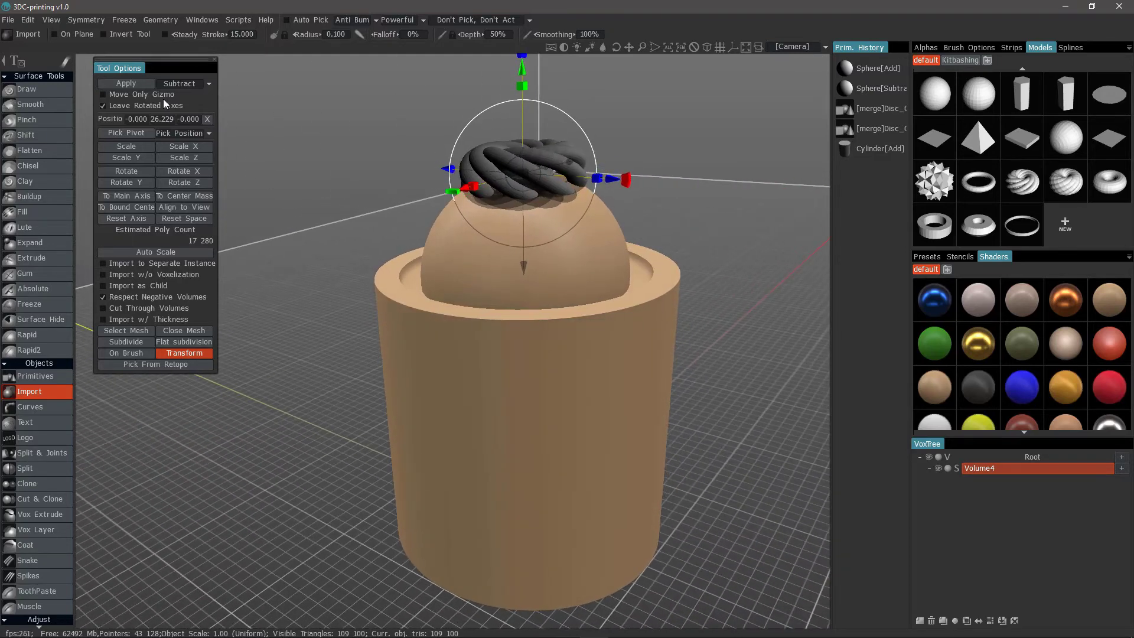
Try to merge the twisted torus into Volume4 with the Add operation, and dismiss the warning
click(173, 83)
click(176, 97)
click(128, 83)
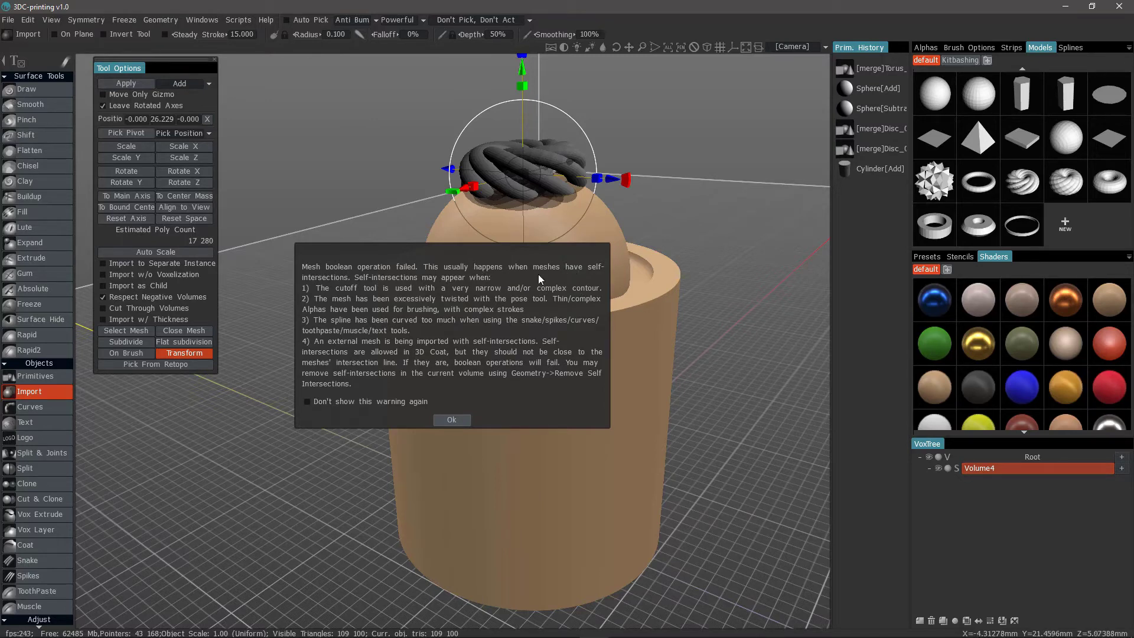
click(448, 423)
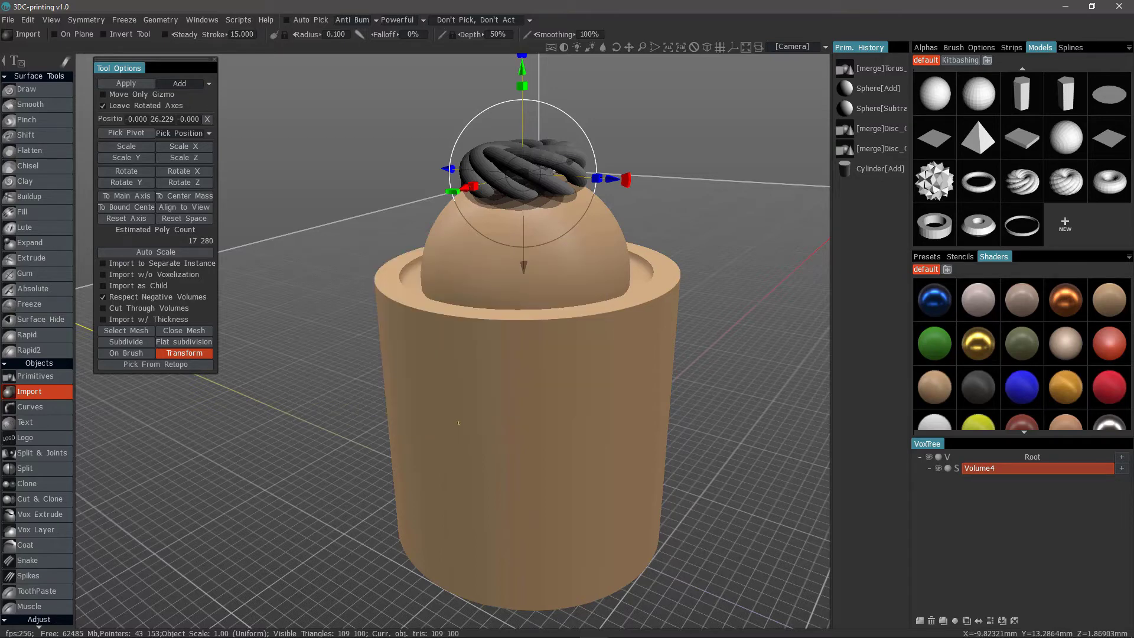
middle_drag(455, 378, 256, 134)
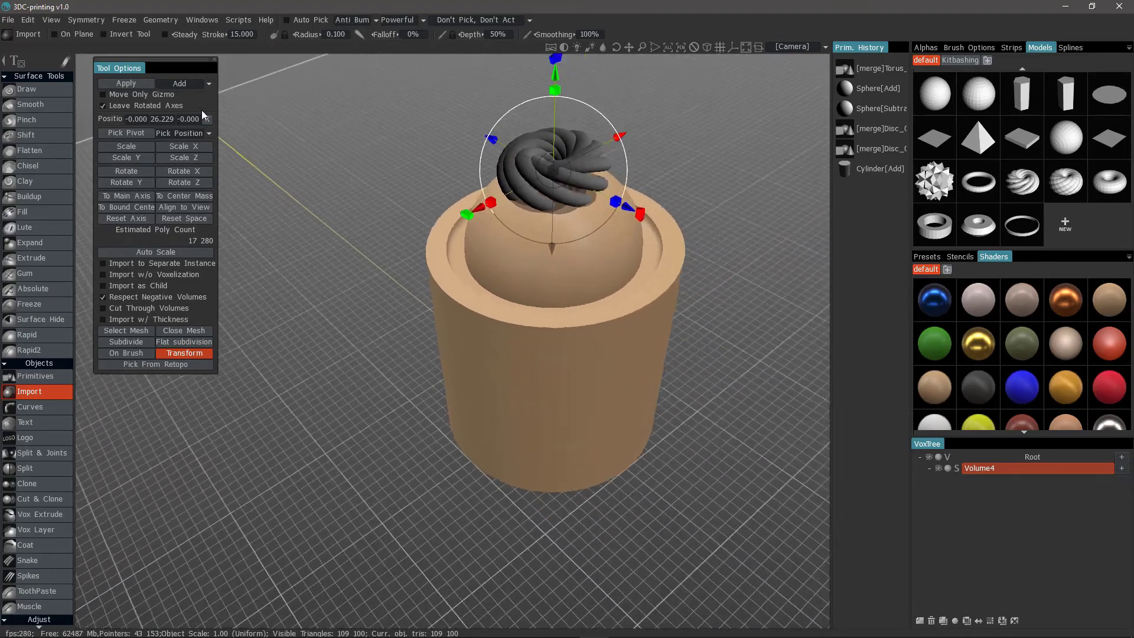
middle_drag(638, 213, 568, 223)
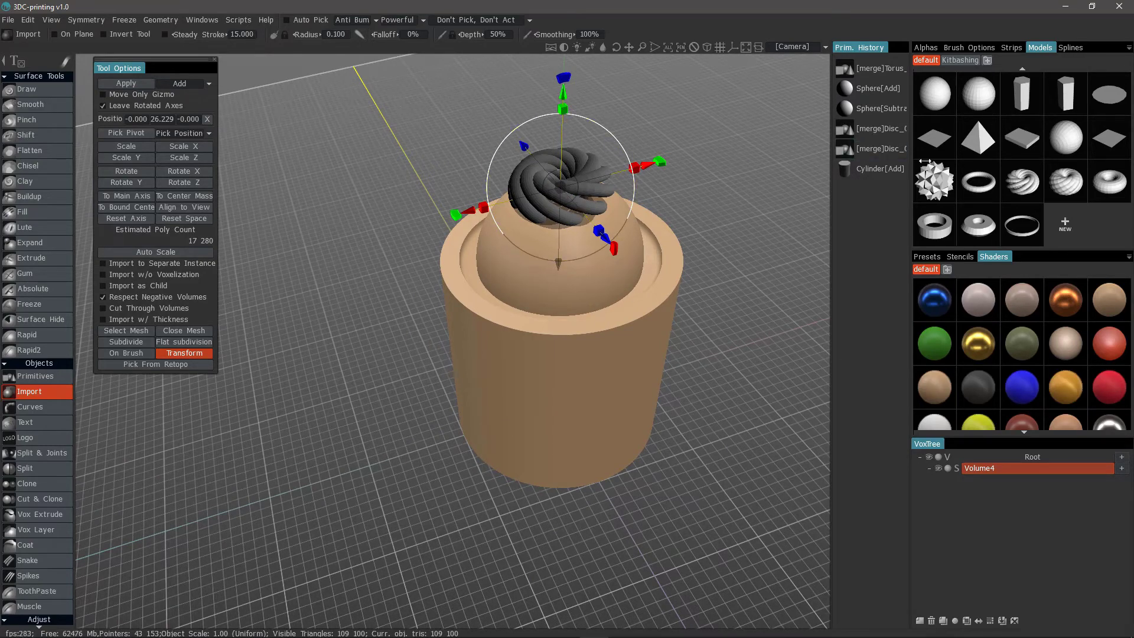
middle_drag(511, 151, 389, 317)
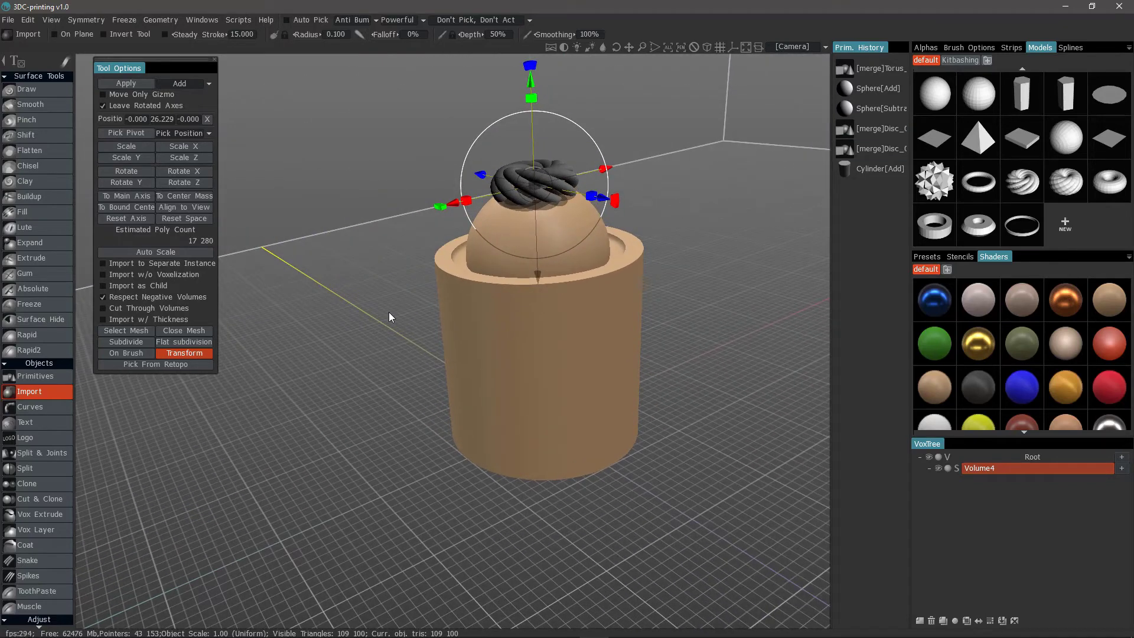
Undo the torus import and the sphere operations, back to the unapplied sphere primitive of radius 15
key(ctrl+z)
key(ctrl+z)
key(ctrl+z)
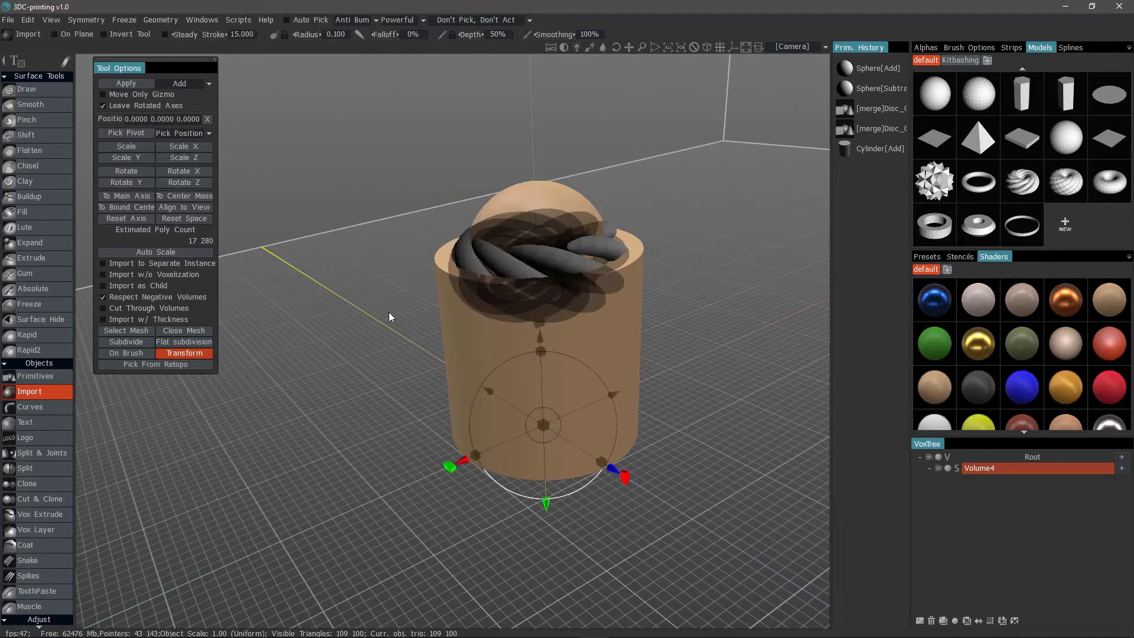
key(ctrl+z)
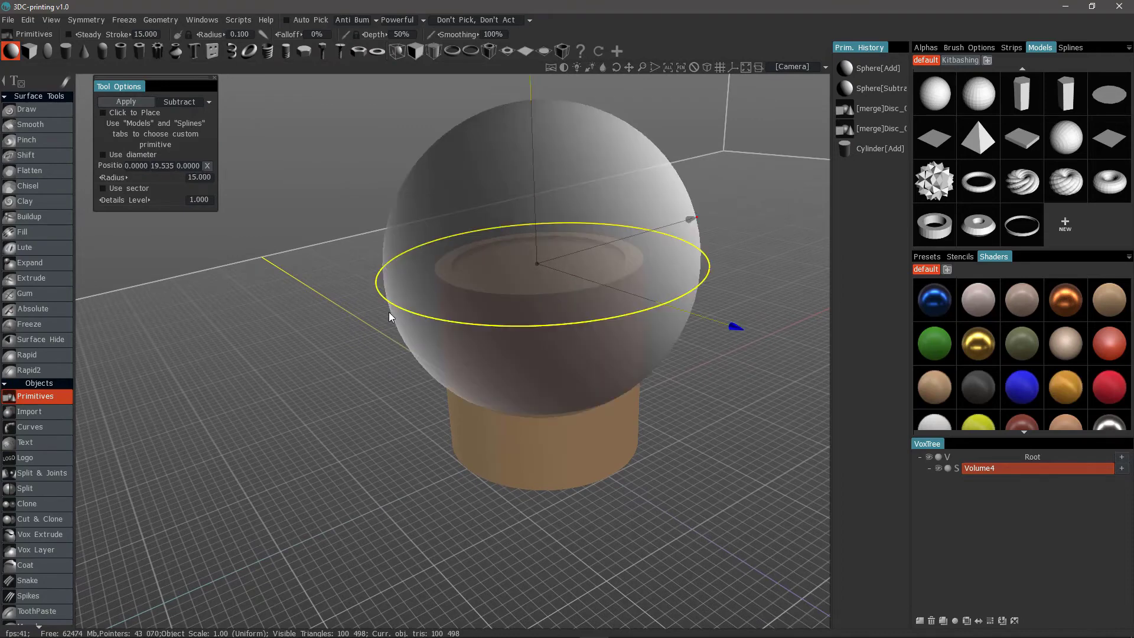
middle_drag(389, 317, 395, 255)
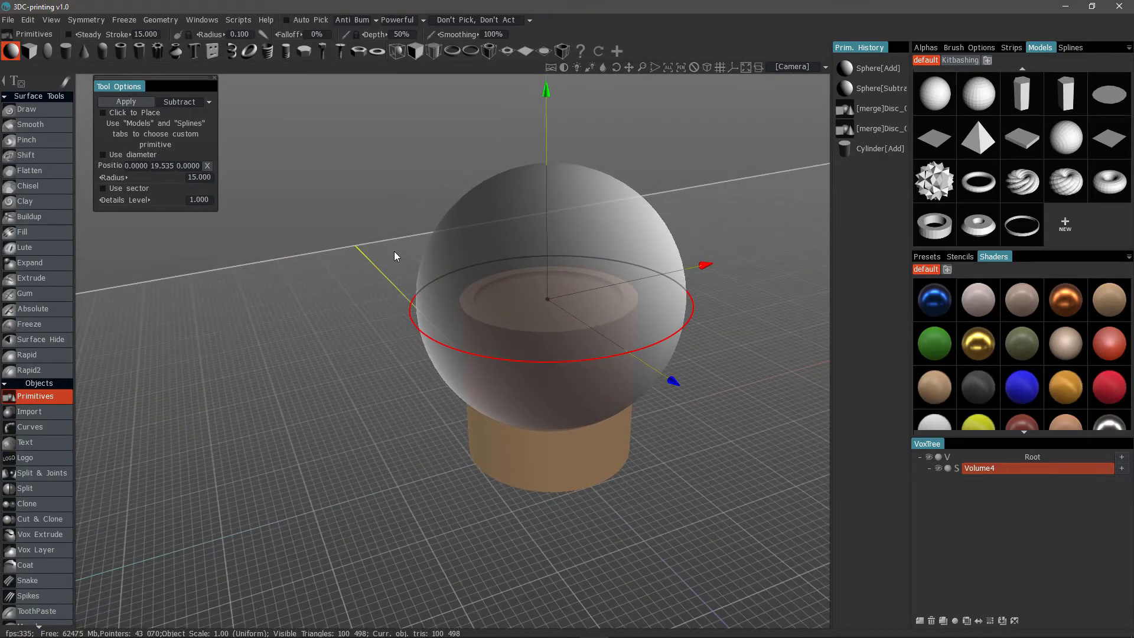
Place a gear primitive about 7.05 high over the cylinder's upper end, spanning from about Y 15.5 to Y 22.6
click(157, 52)
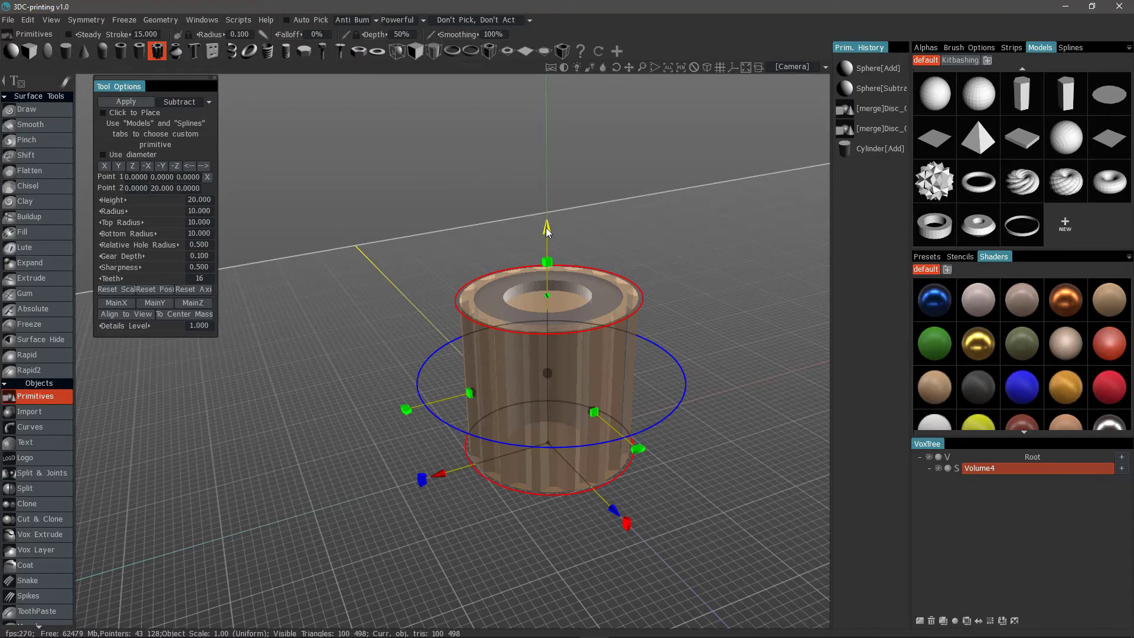
drag(547, 229, 561, 364)
drag(560, 310, 556, 223)
click(188, 105)
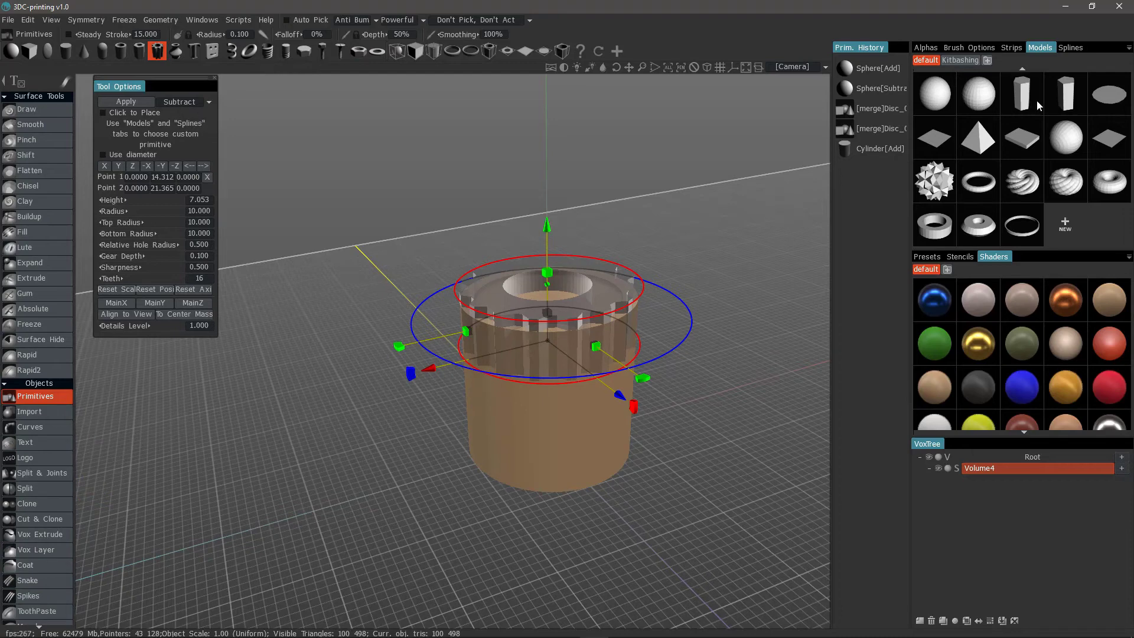
mouse_move(62, 88)
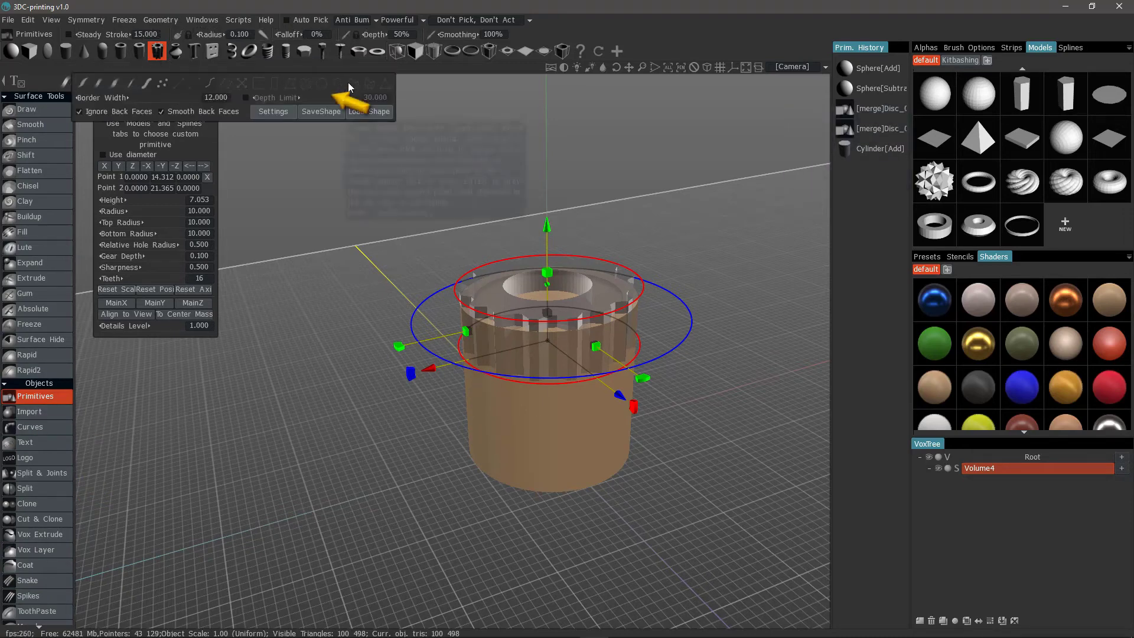
click(208, 105)
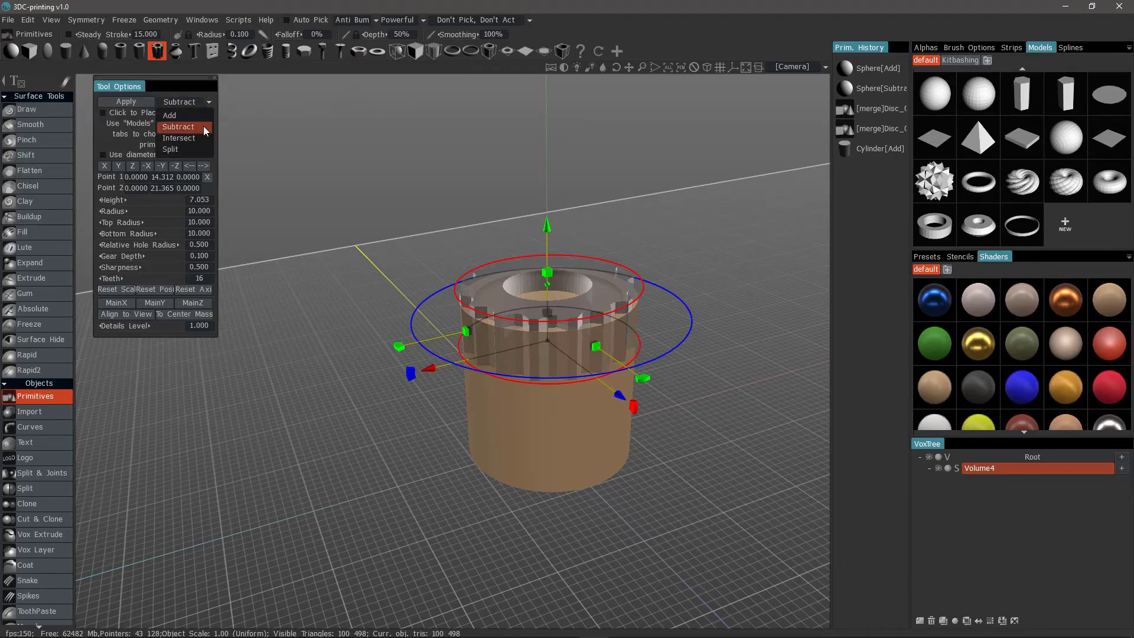
click(177, 154)
drag(707, 418, 745, 343)
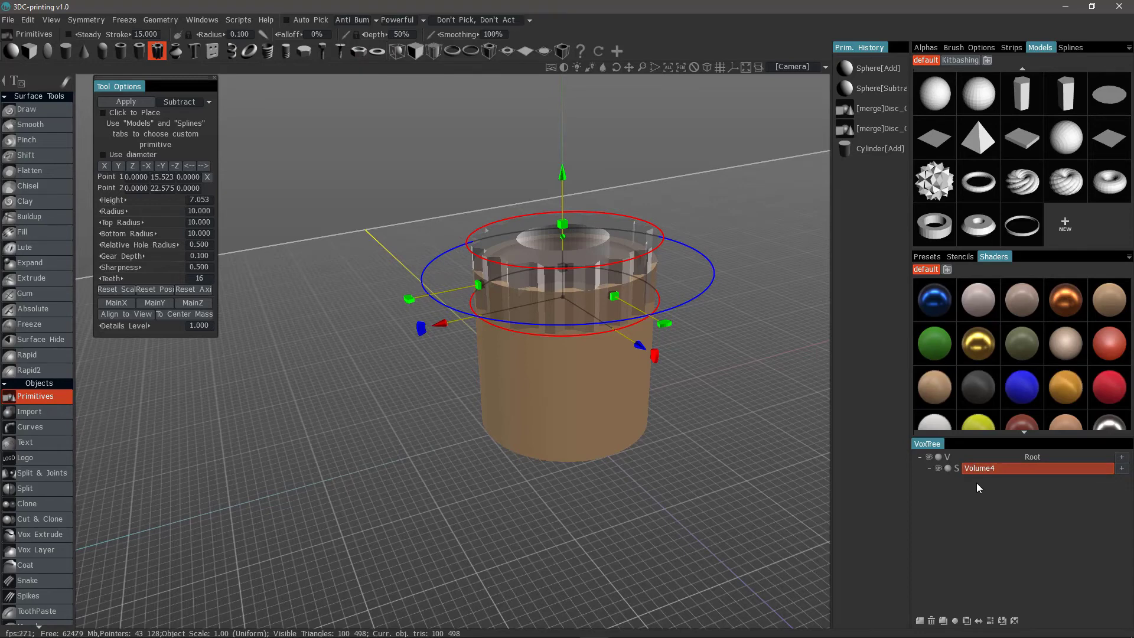
Apply the gear primitive to Volume4 with the Intersect operation and switch to the Draw tool
click(189, 104)
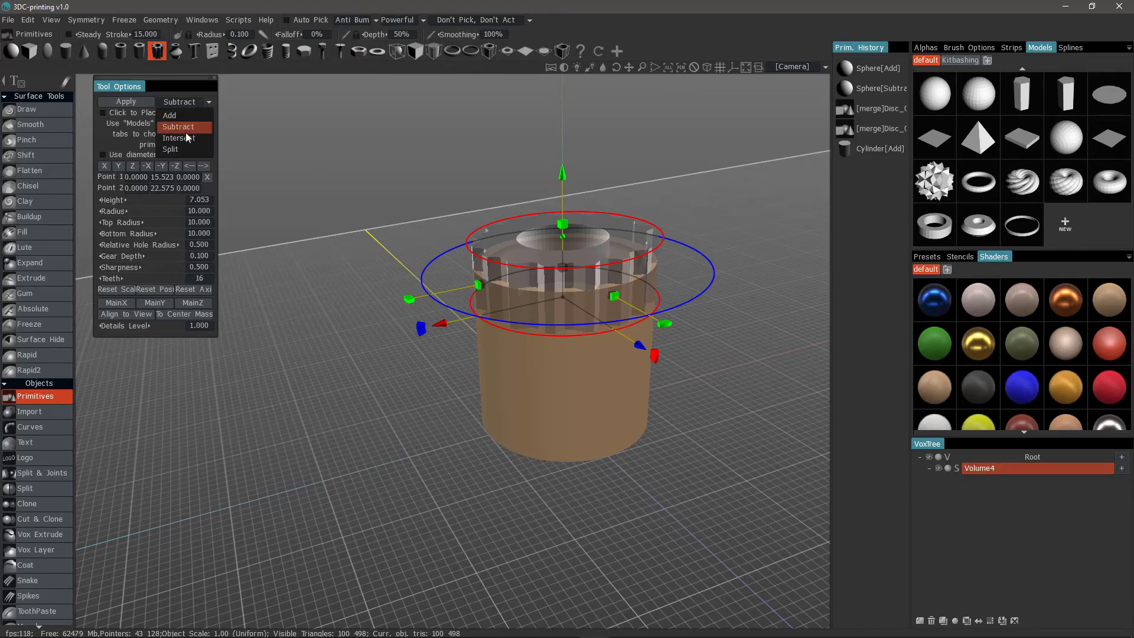
click(189, 143)
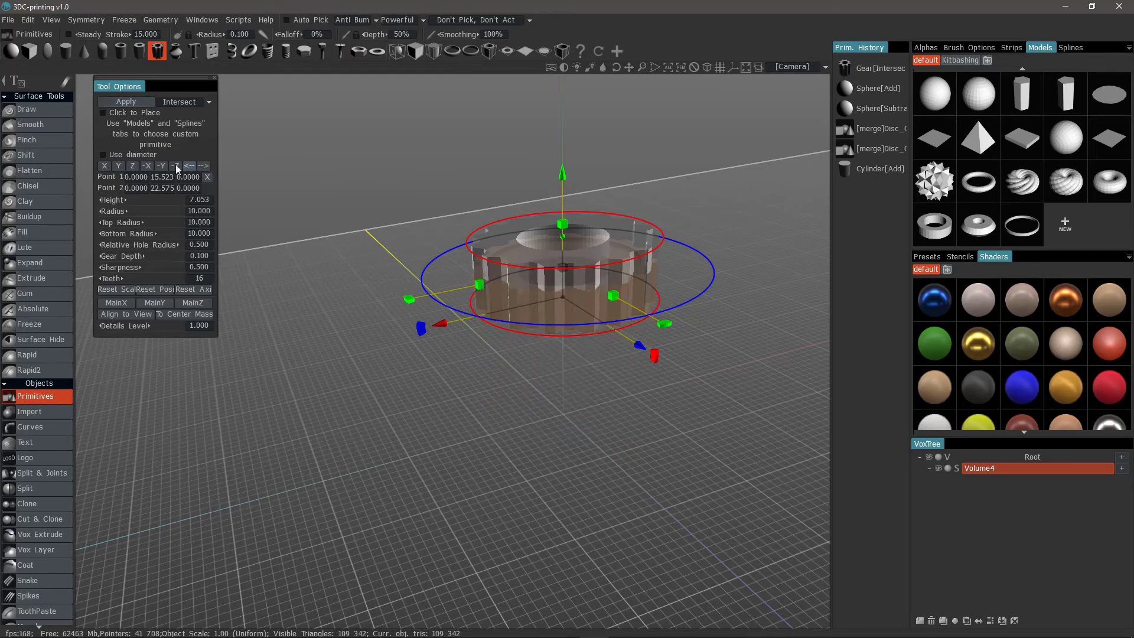
click(50, 109)
drag(341, 146, 455, 308)
scroll(455, 308, up, 5)
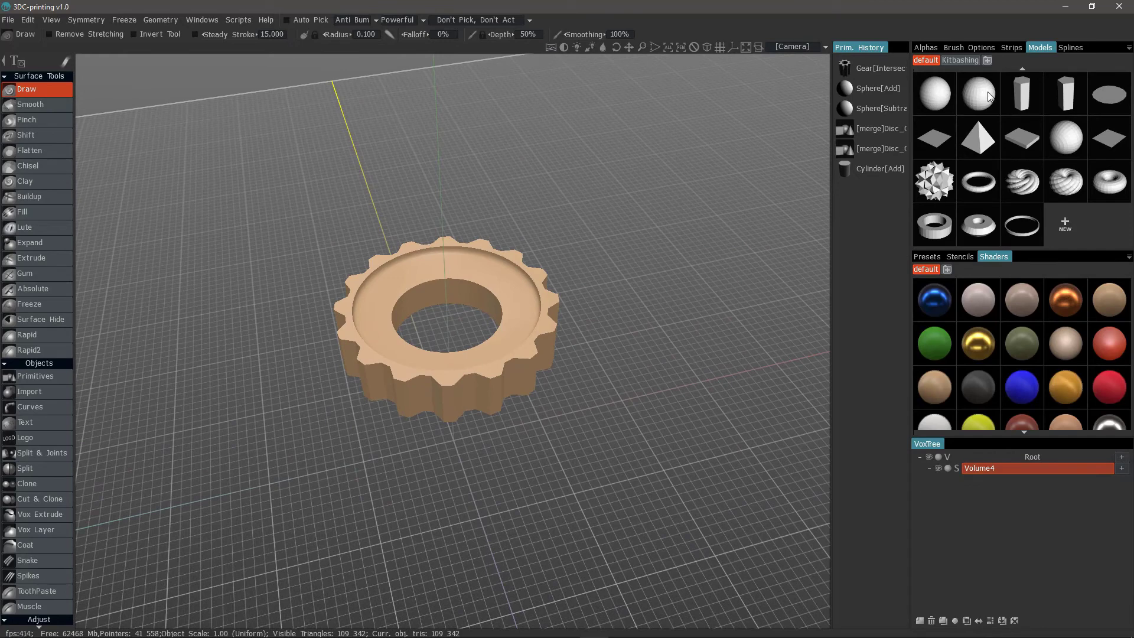
Add Volume4 to the Kitbashing models folder with a polygon reduction of about 25 percent
click(1129, 50)
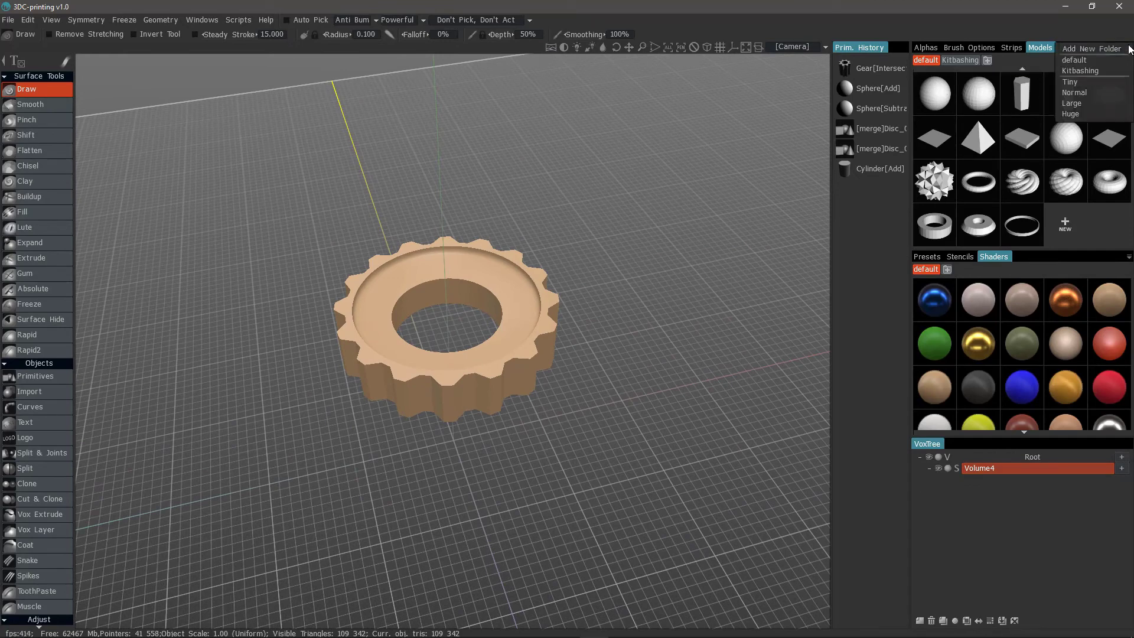
click(1090, 70)
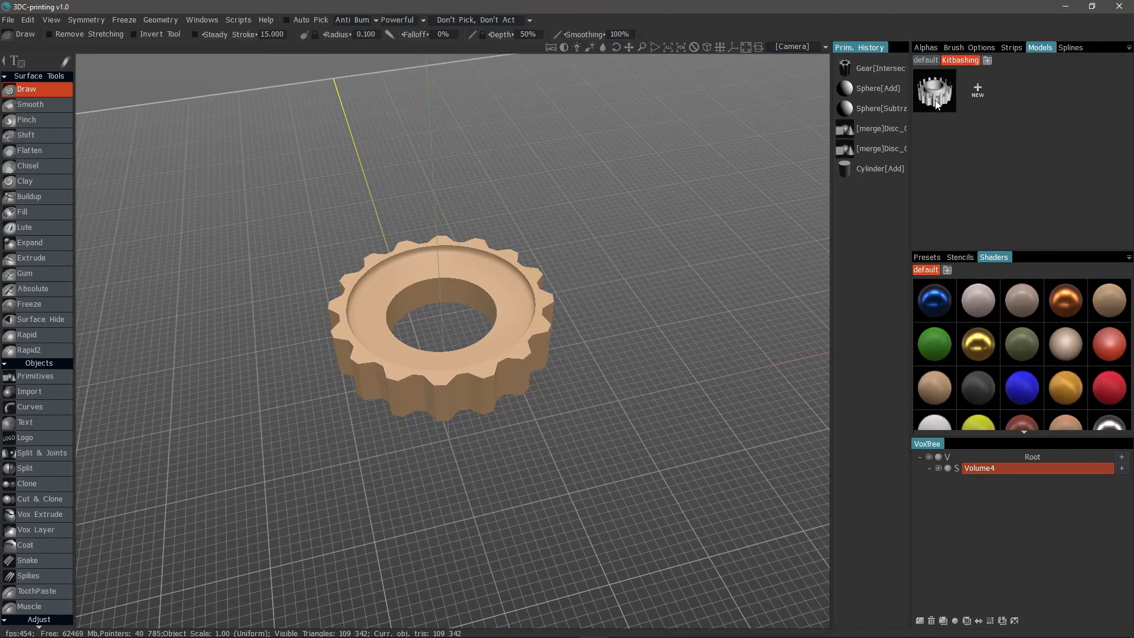
mouse_move(944, 87)
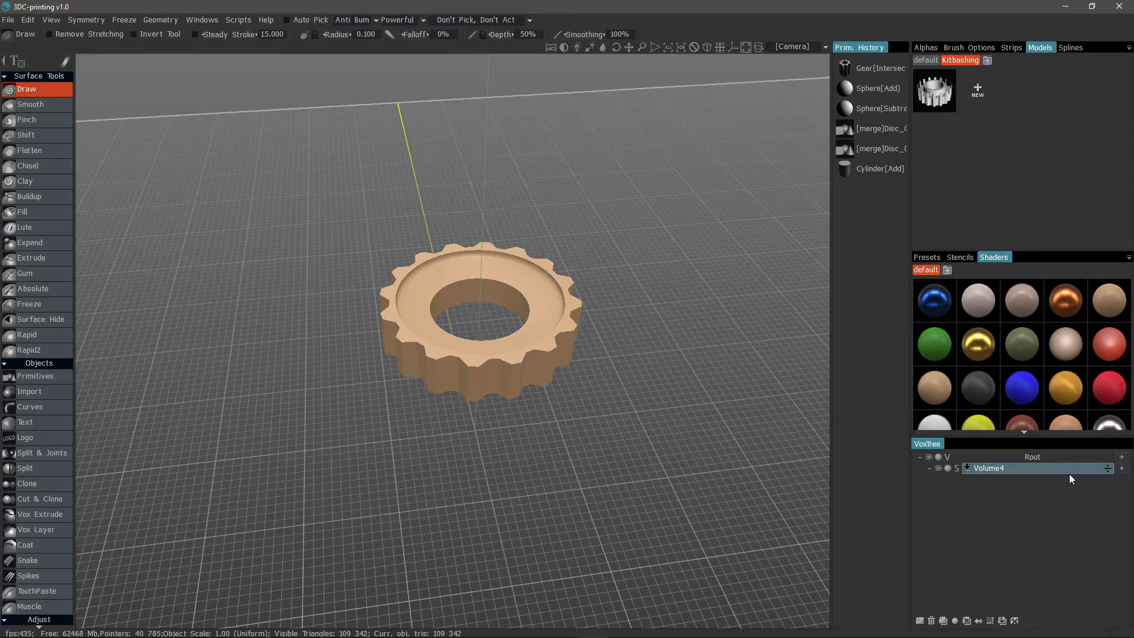
drag(1108, 470, 1089, 167)
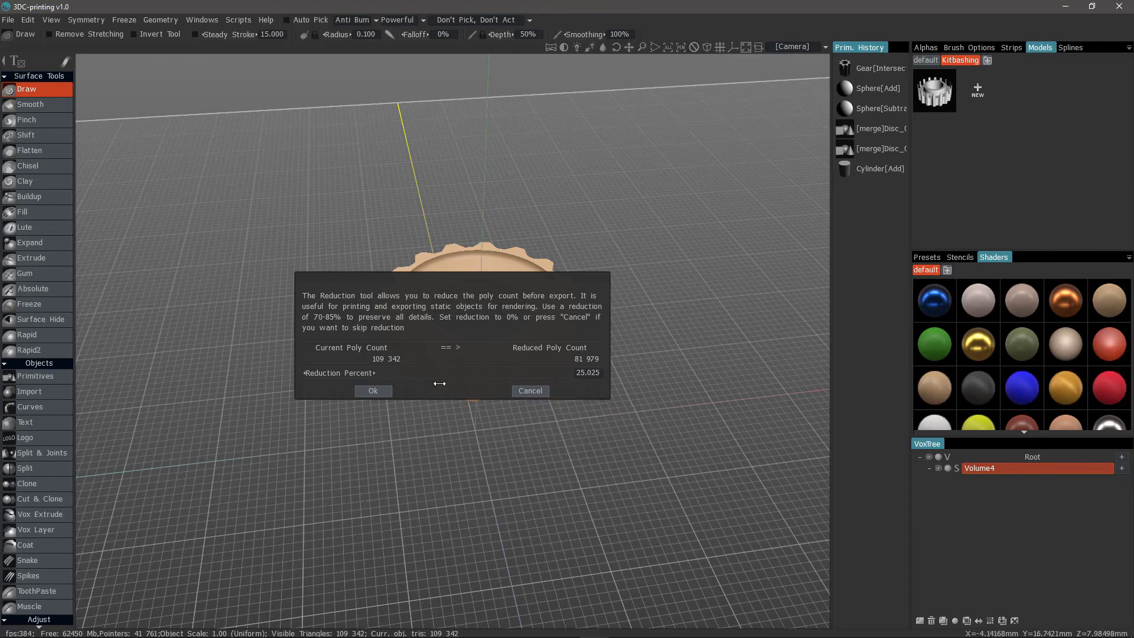
click(373, 391)
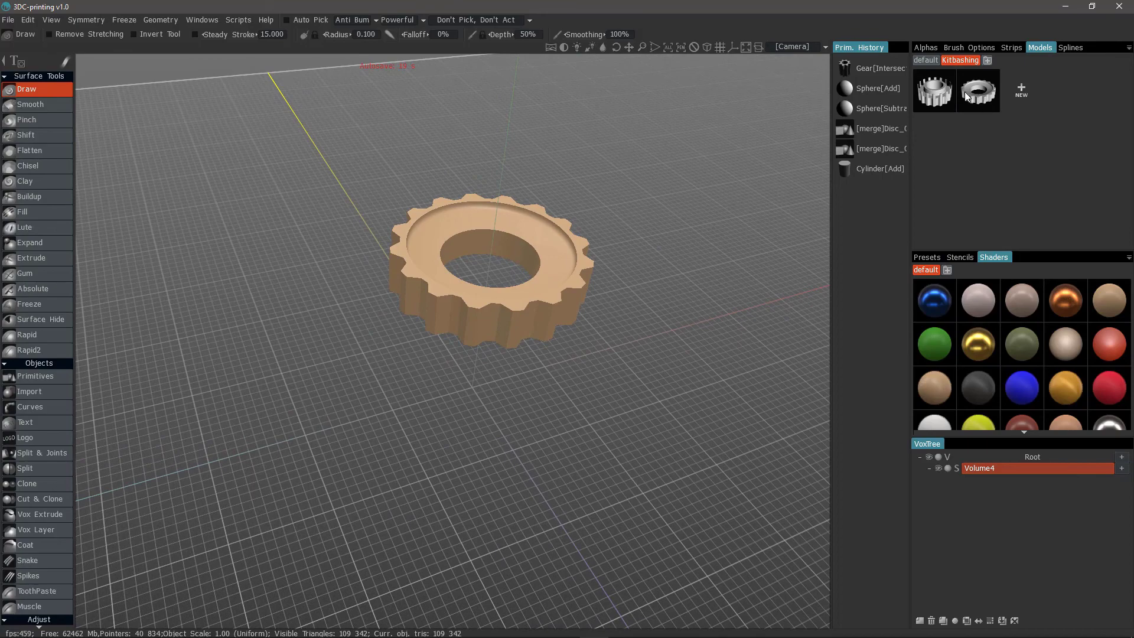
mouse_move(949, 88)
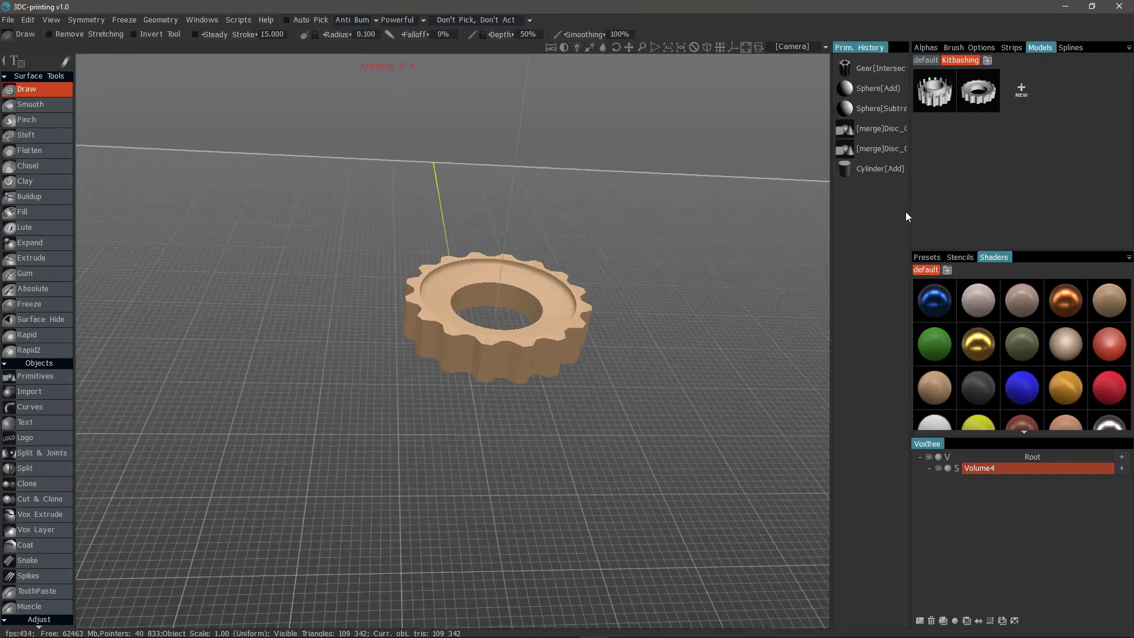